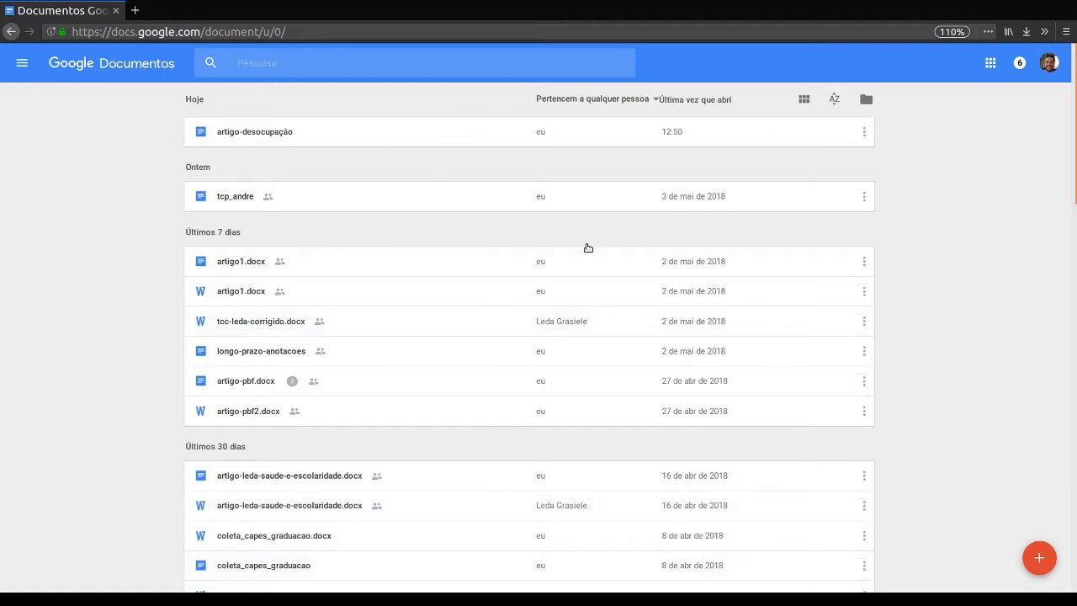
Create a new blank document and return to the list of documents.
mouse_move(1041, 561)
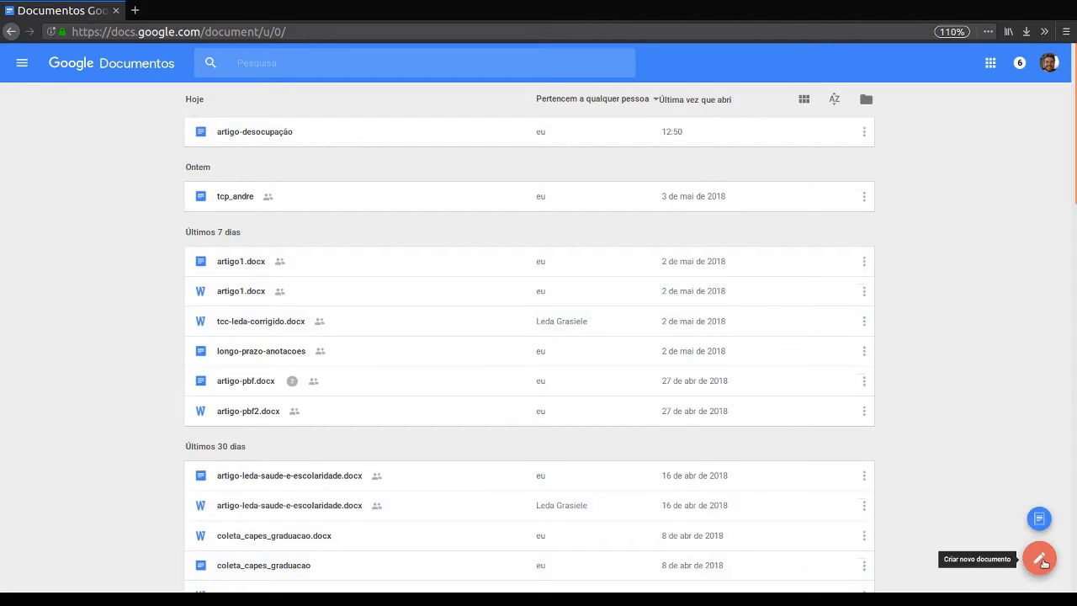
click(1041, 560)
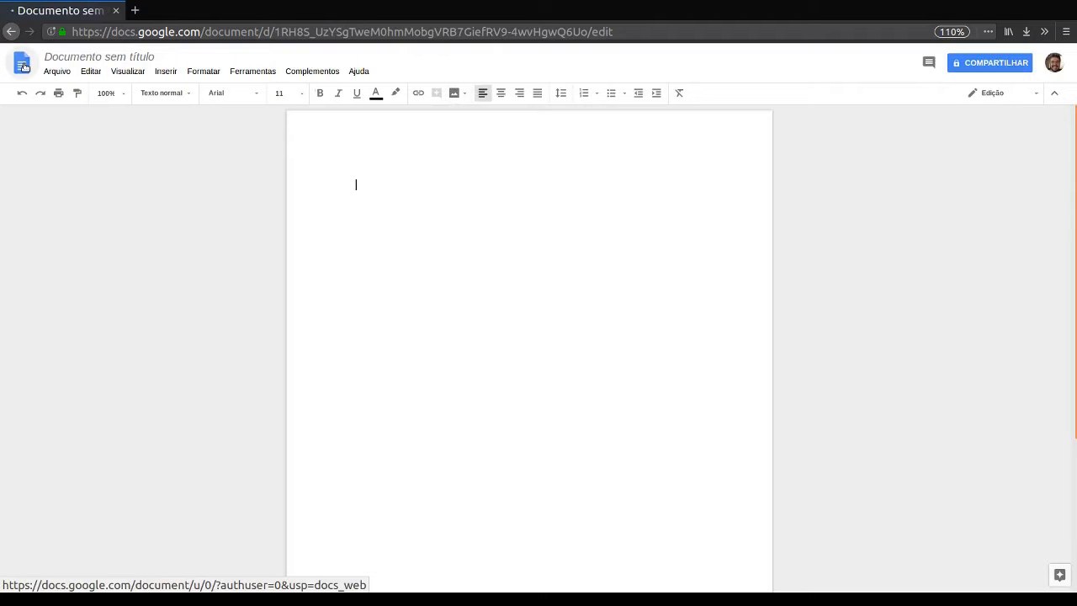
click(23, 72)
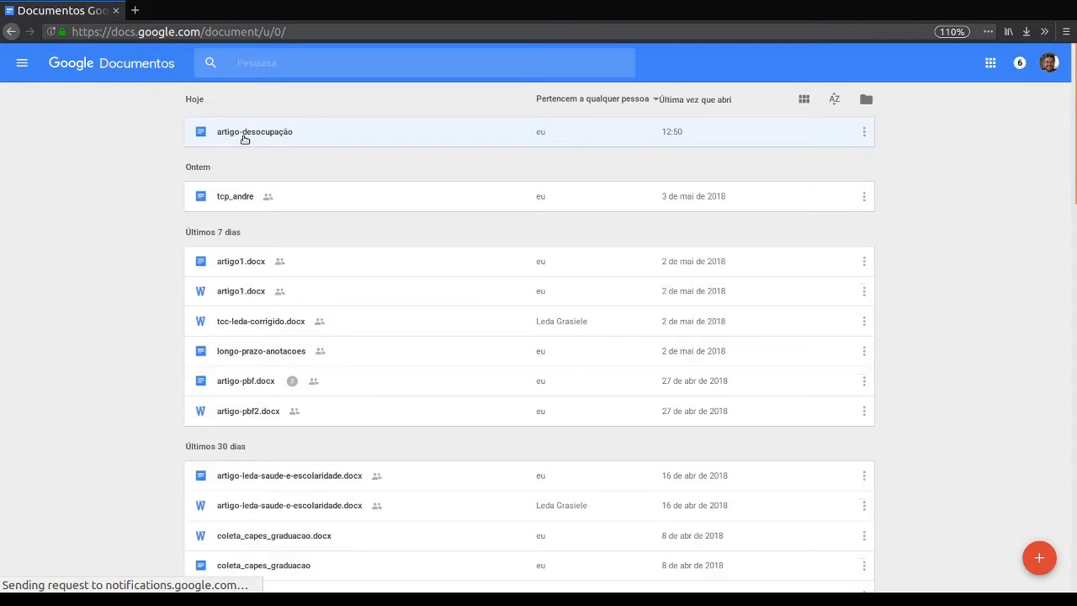
Open the artigo-desocupação document and check which Drive folder it is stored in.
click(22, 63)
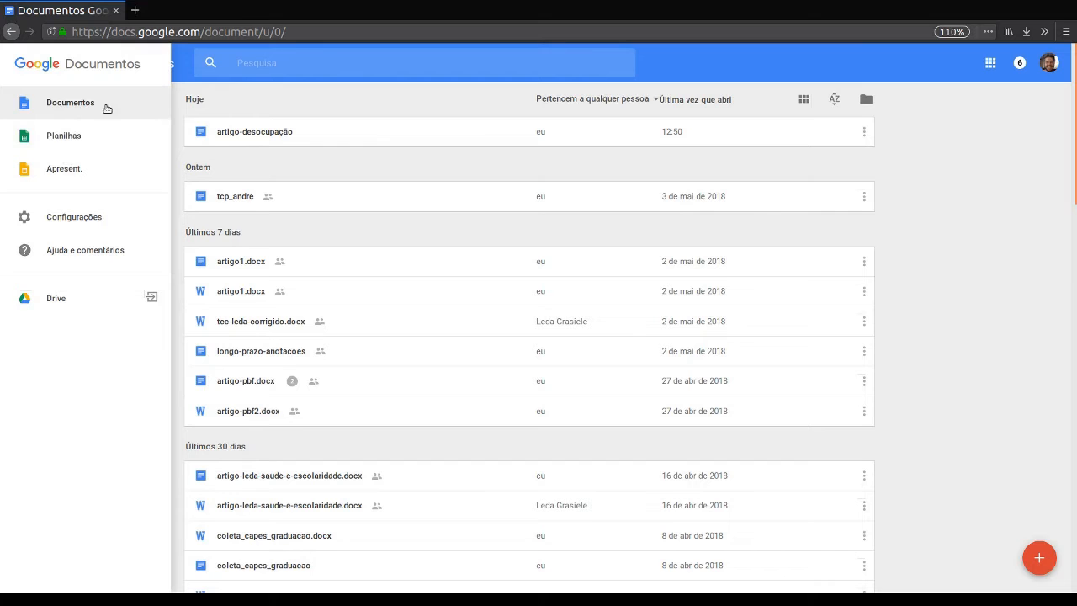
click(266, 133)
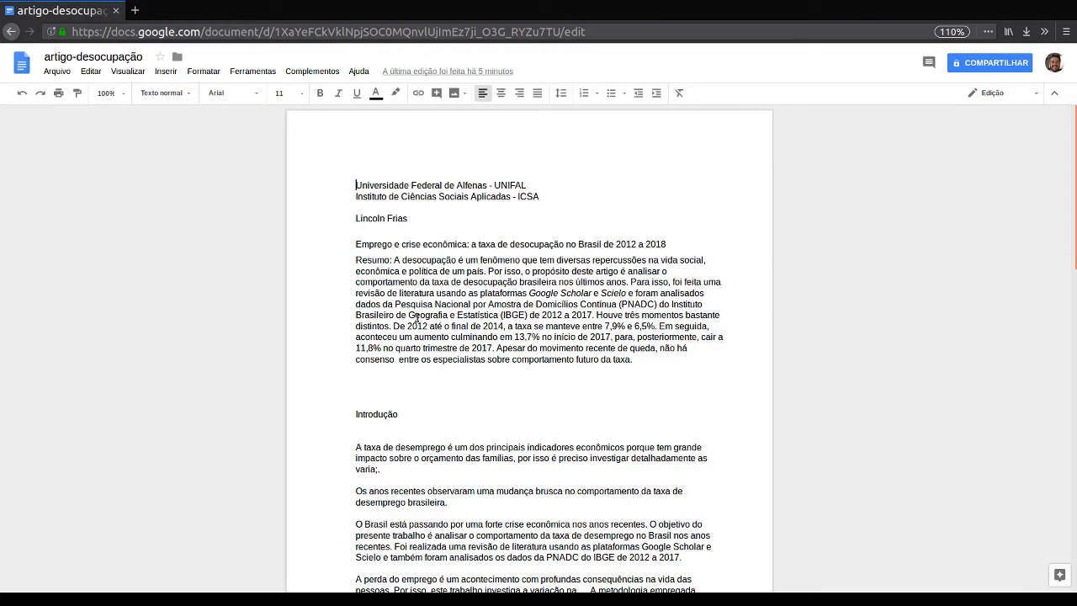
click(90, 57)
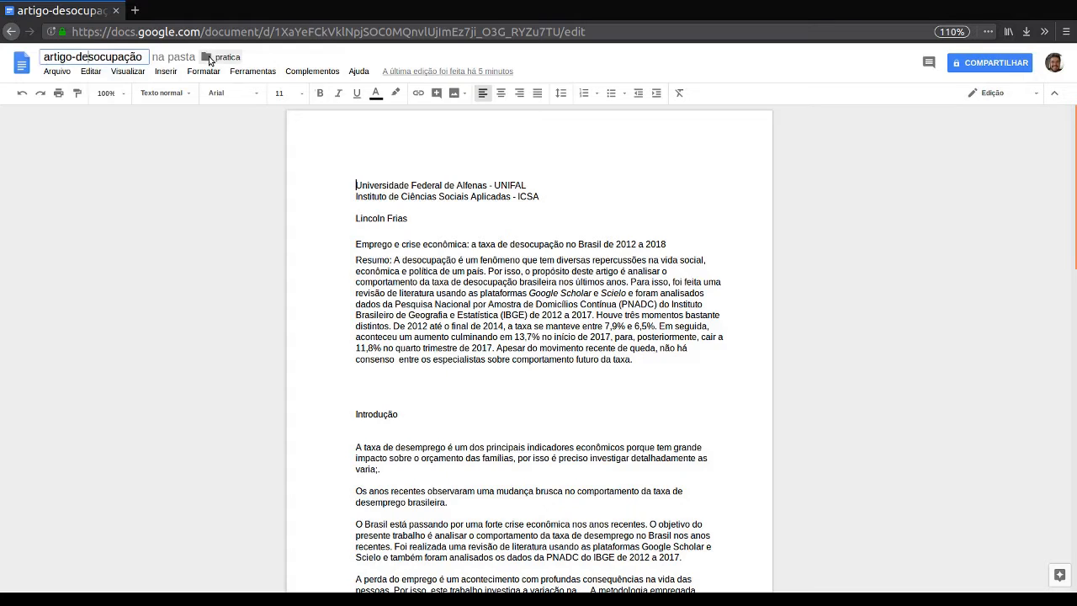
click(209, 59)
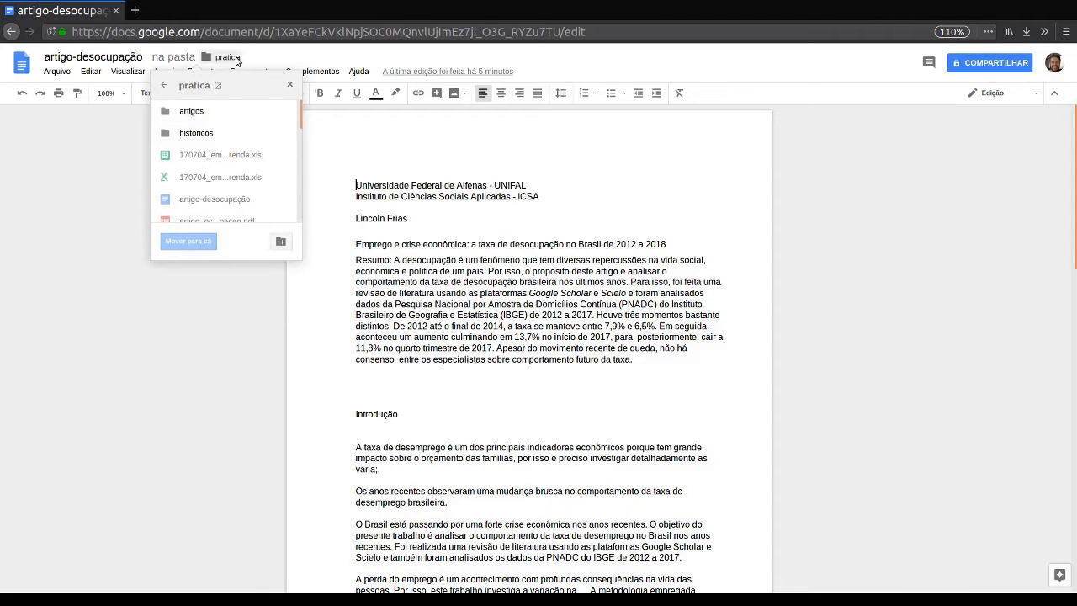
click(262, 61)
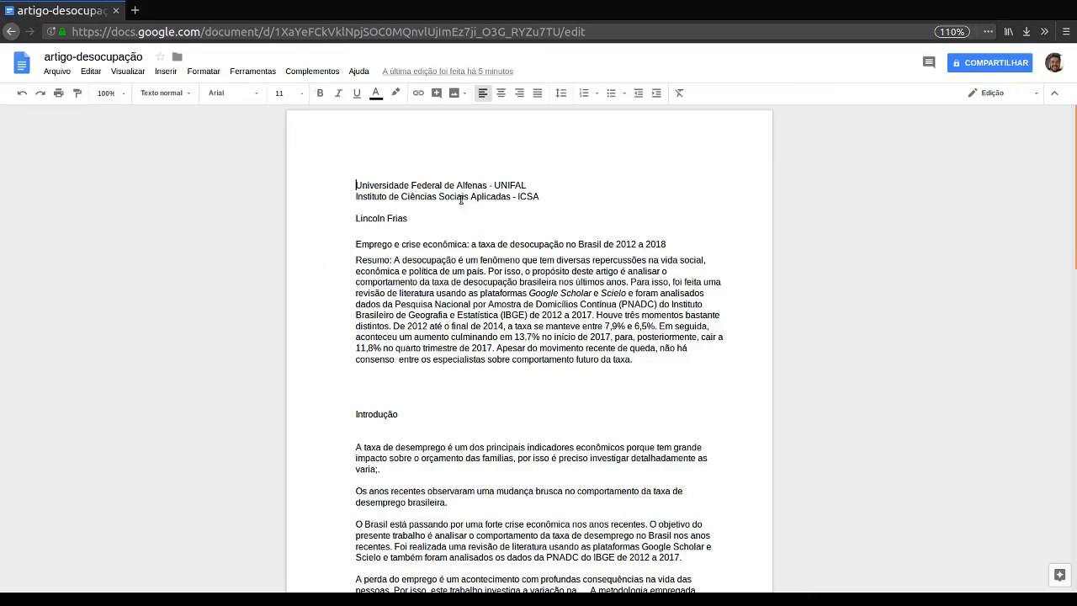
Insert six blank lines between the article title and the Resumo paragraph.
scroll(426, 411, down, 3)
scroll(426, 410, down, 6)
scroll(427, 416, up, 10)
key(Down)
key(Down)
key(Down)
key(Down)
key(Down)
key(Up)
key(Up)
key(Return)
key(Return)
key(Return)
key(Return)
key(Return)
key(Return)
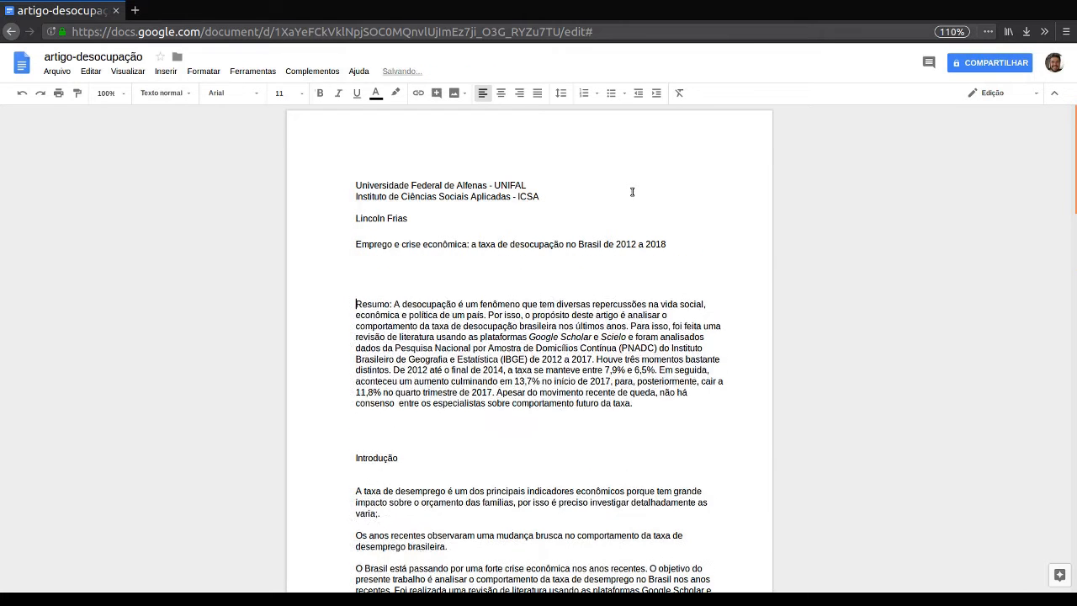
Center the opening lines of the article, from the university name through the article title.
key(Up)
key(Up)
key(Up)
key(Up)
key(Up)
key(Up)
key(Up)
key(Up)
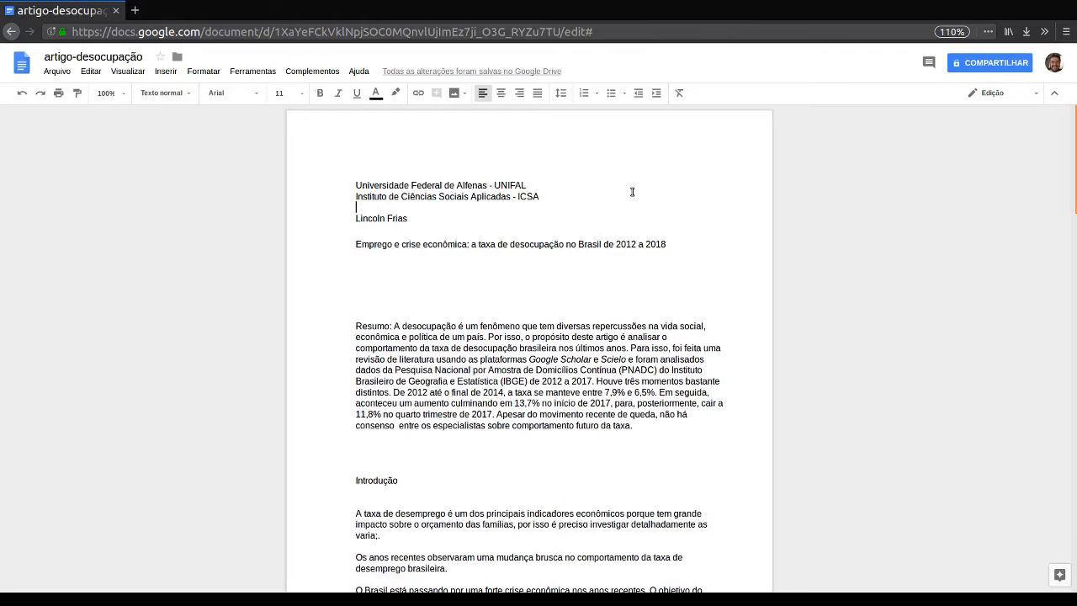
key(shift+Down)
key(shift+Down)
key(shift+Down)
key(shift+Down)
key(shift+Down)
key(shift+Down)
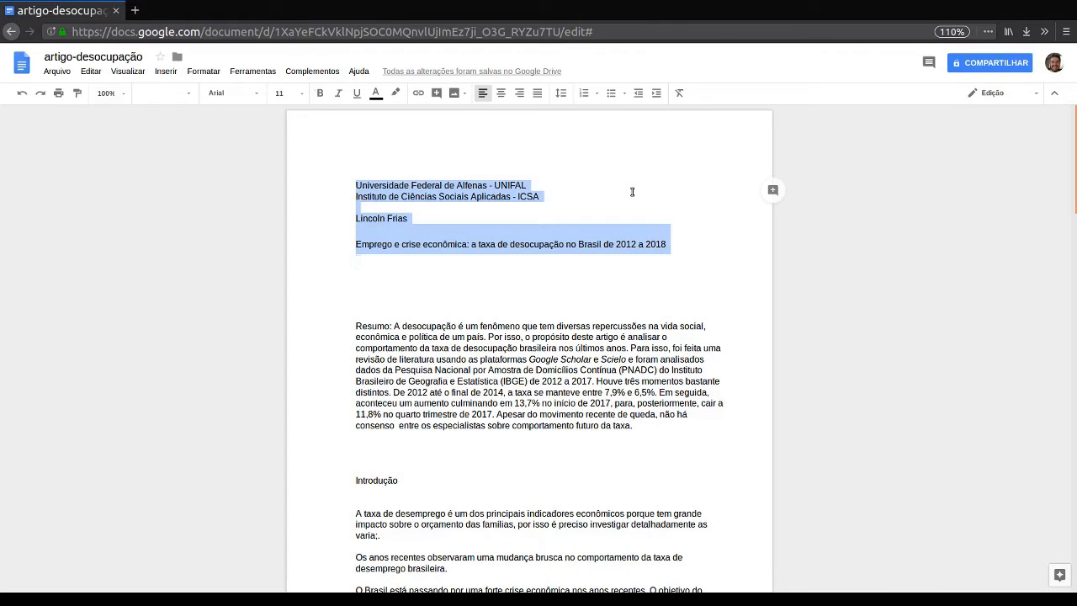
click(501, 94)
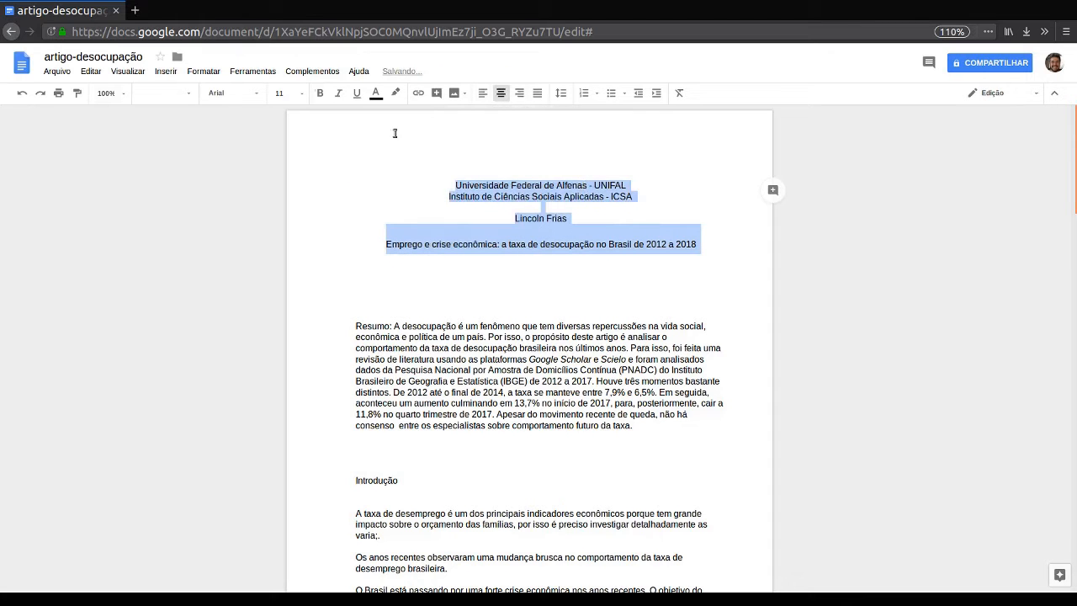
click(379, 193)
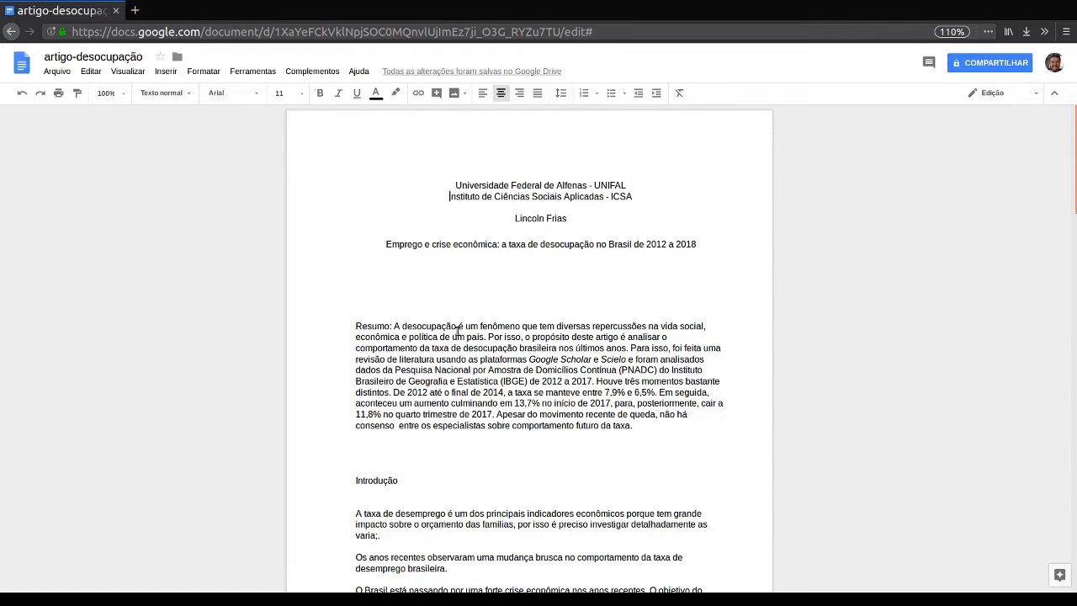
Set the whole document's text to Times New Roman, size 12.
key(ctrl+a)
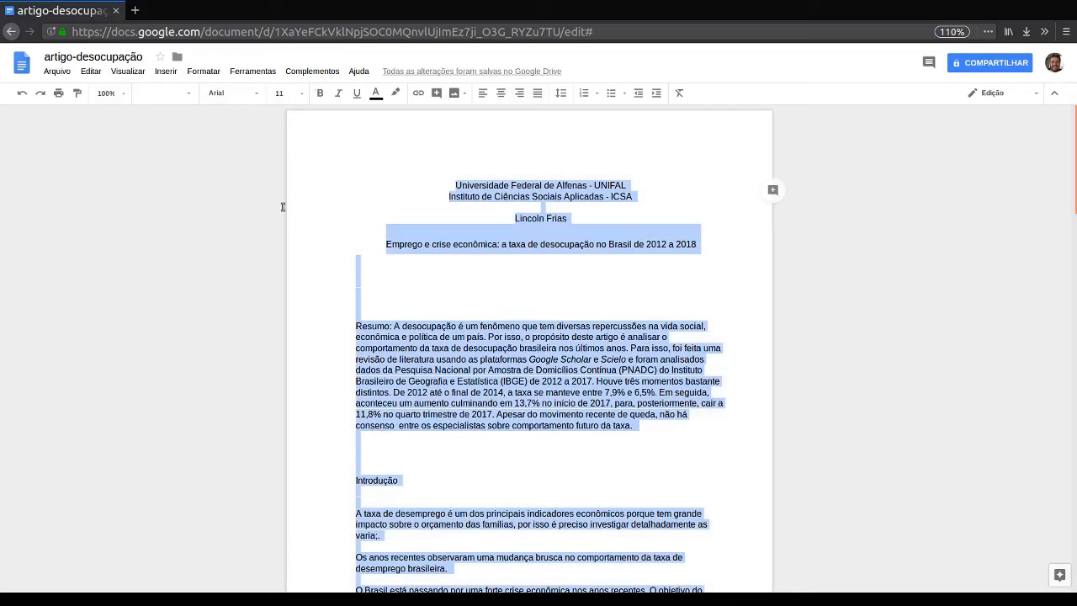
click(258, 99)
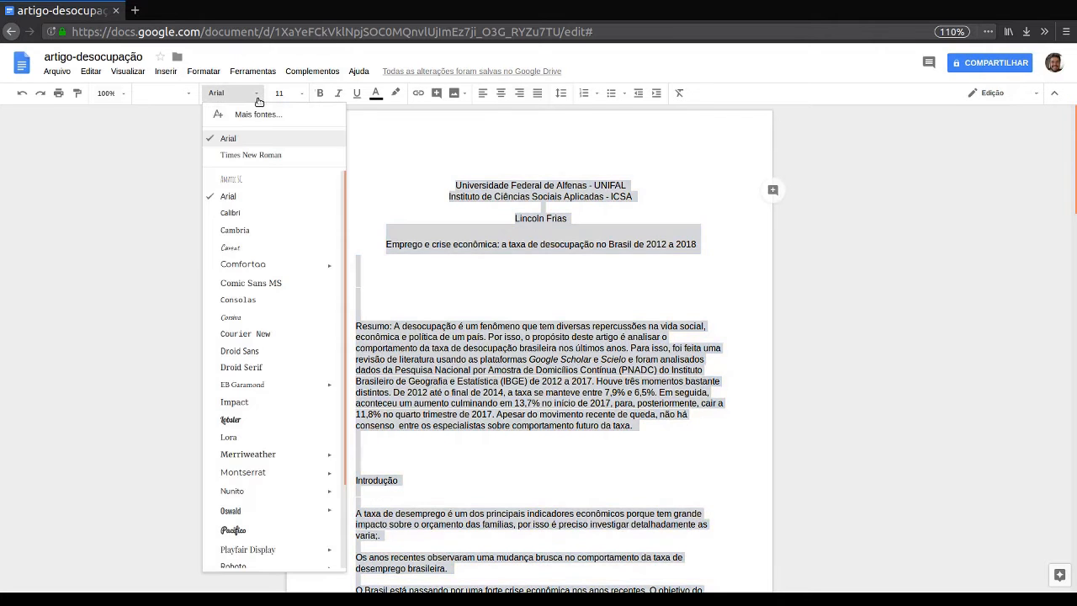
click(259, 157)
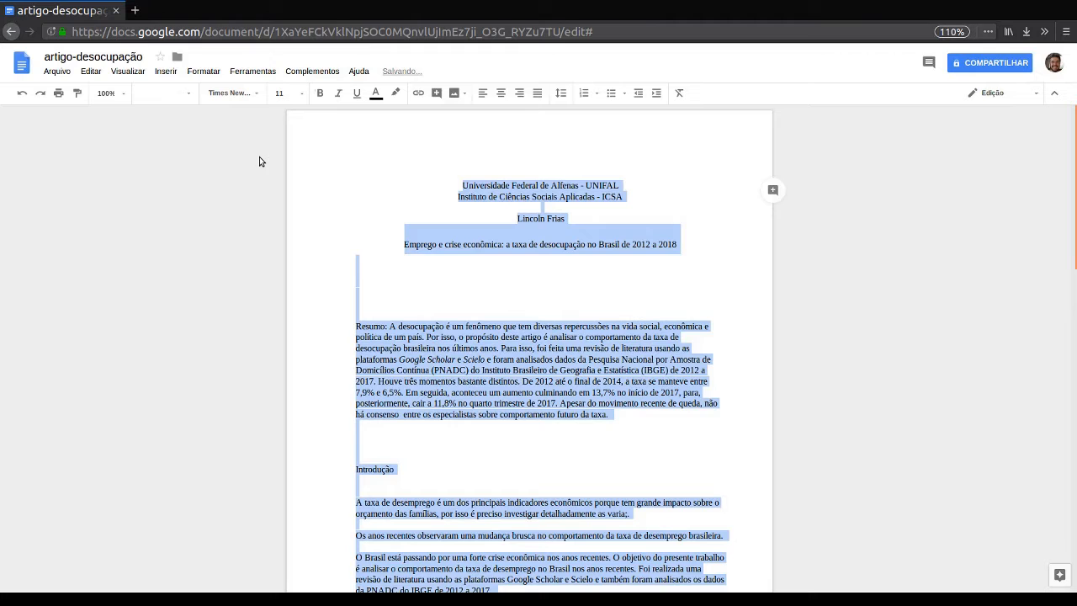
click(302, 100)
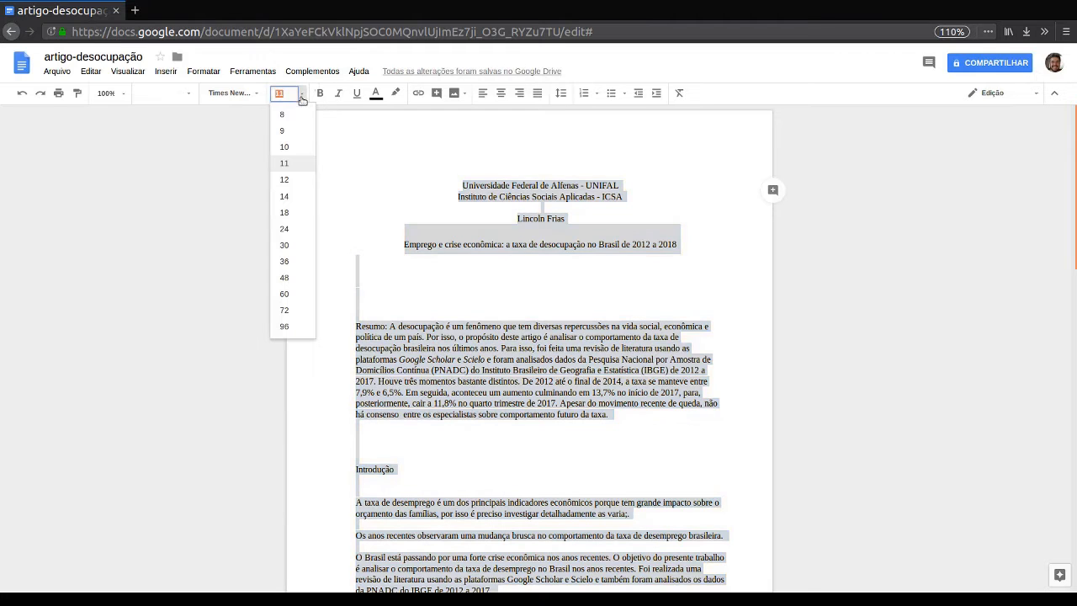
click(286, 180)
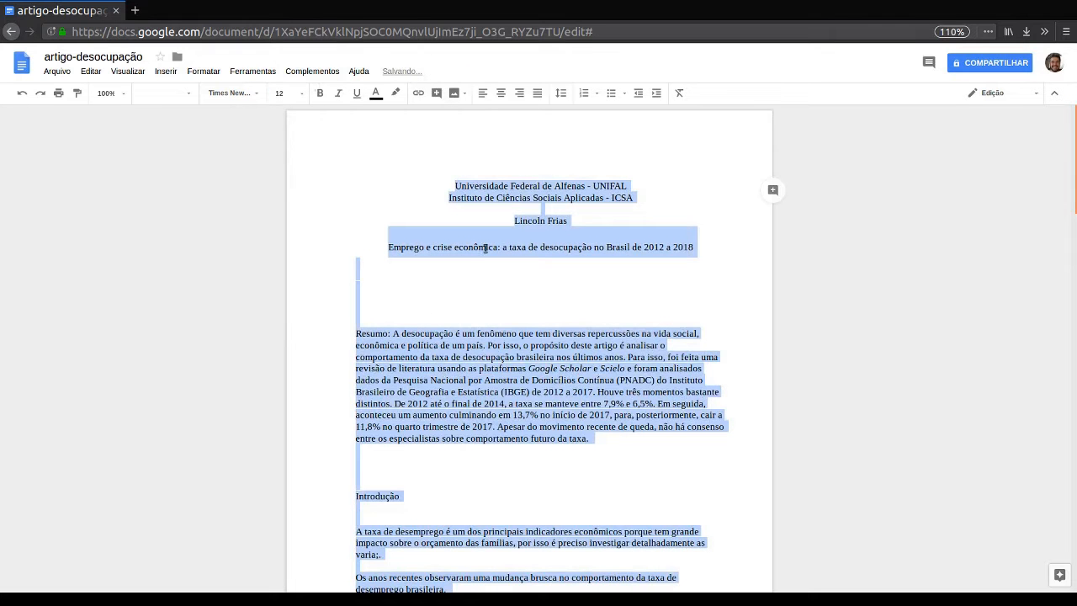
Insert eight blank lines between the institute line and the author's name.
click(526, 245)
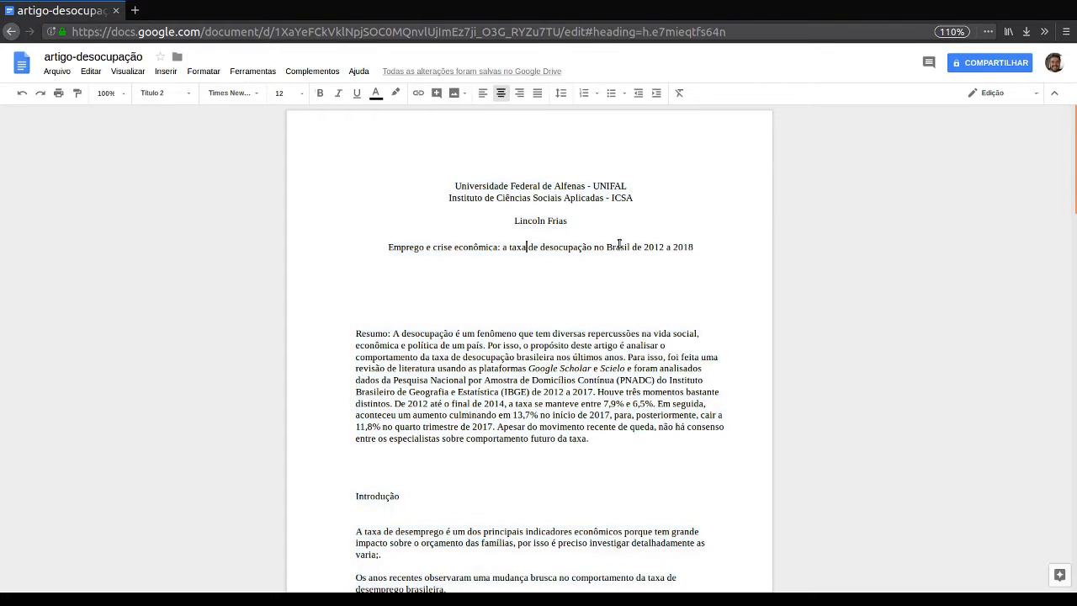
key(Up)
key(Up)
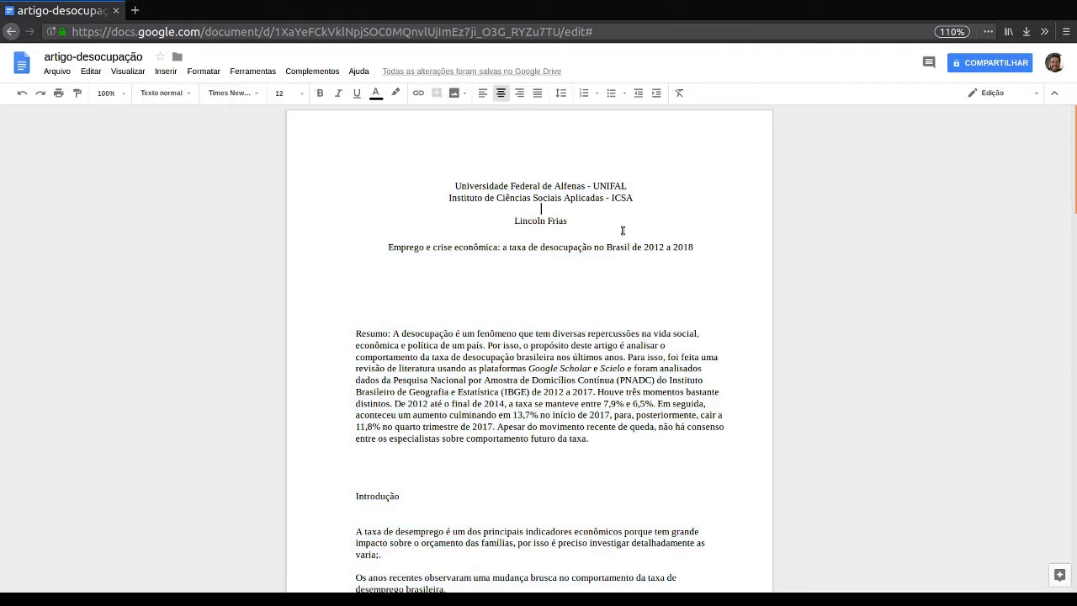
key(Up)
key(Down)
key(Down)
key(Home)
key(Return)
key(Return)
key(Return)
key(Return)
key(Return)
key(Return)
key(Return)
key(Return)
Insert five blank lines between the author's name and the article title.
key(Down)
key(Down)
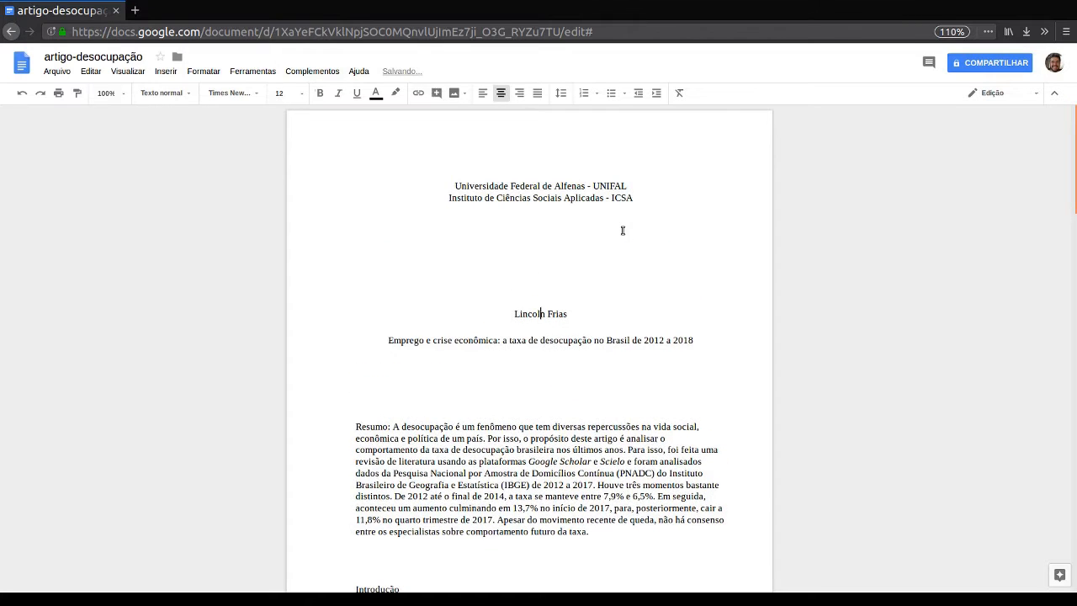
key(Up)
key(Return)
key(Return)
key(Return)
key(Return)
key(Return)
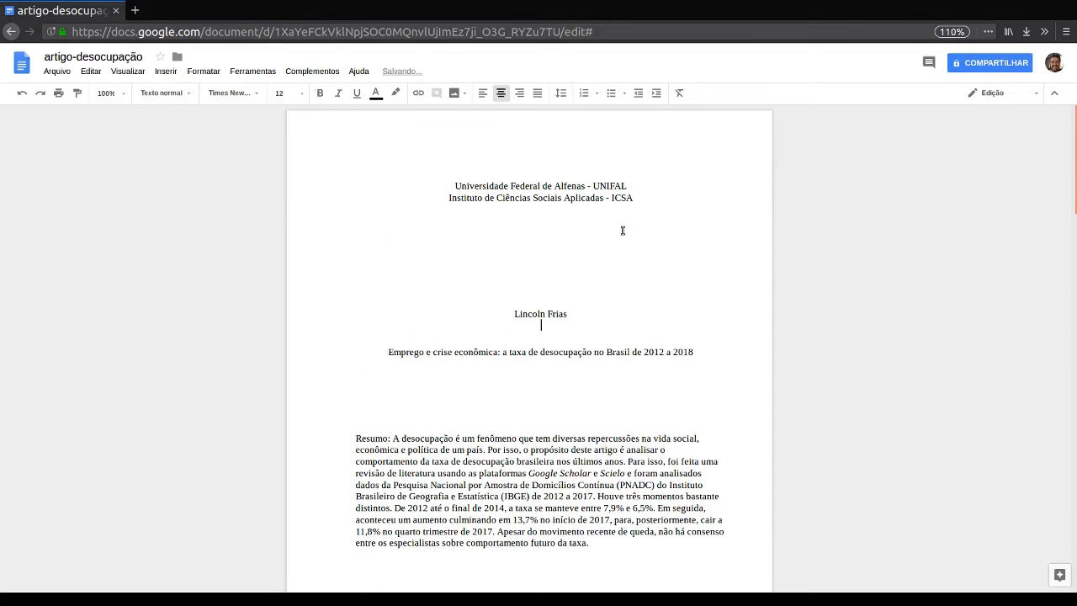
Split the article title after "Emprego e crise econômica:" so the subtitle starts on its own line.
key(Down)
key(Down)
key(Up)
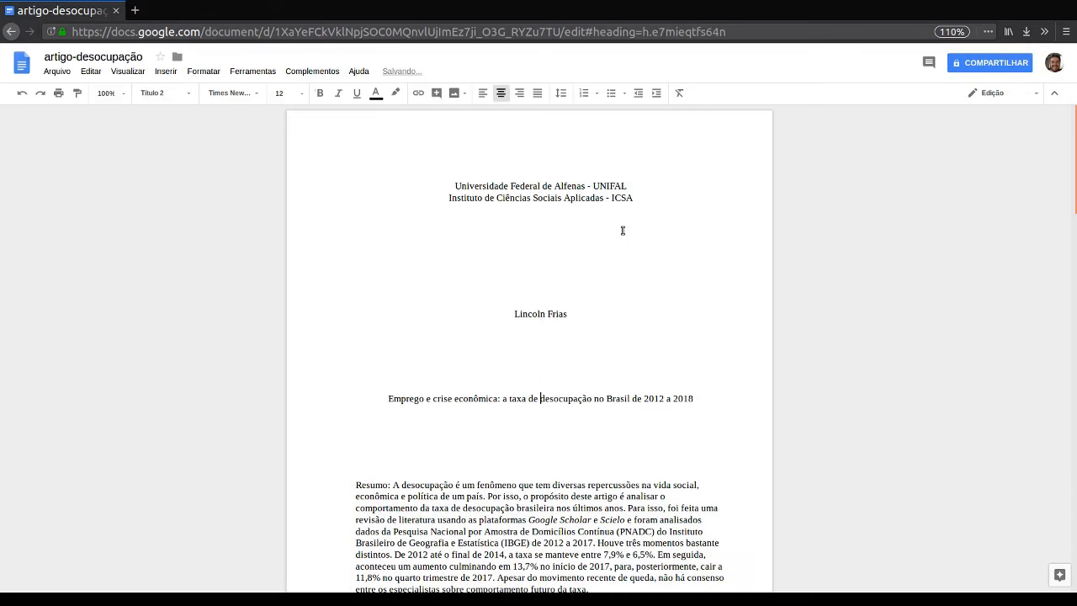
key(Return)
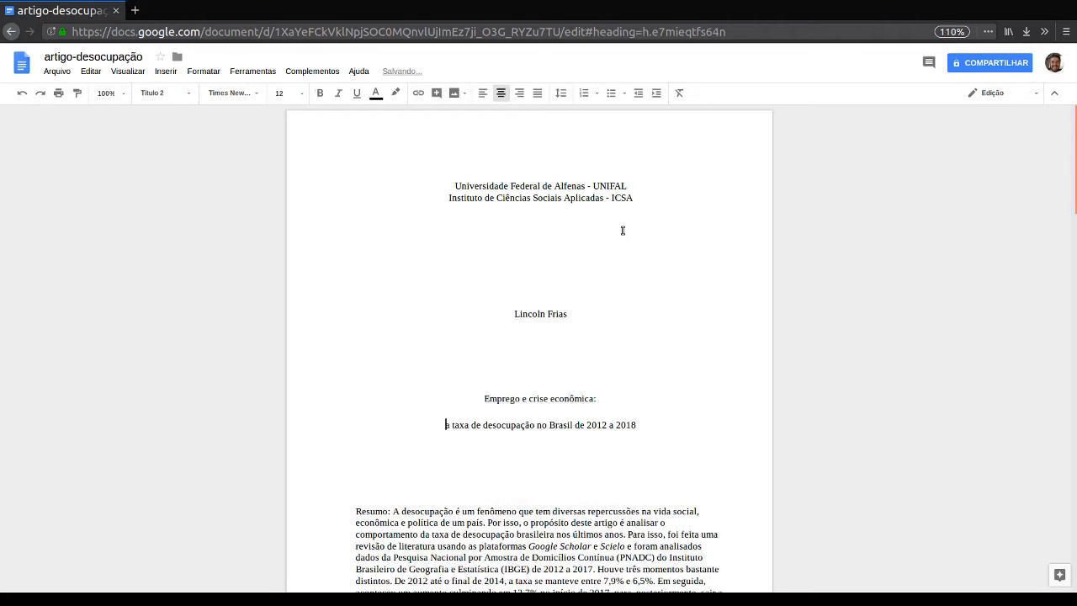
Make both lines of the article title bold.
key(Up)
key(shift+Down)
key(shift+End)
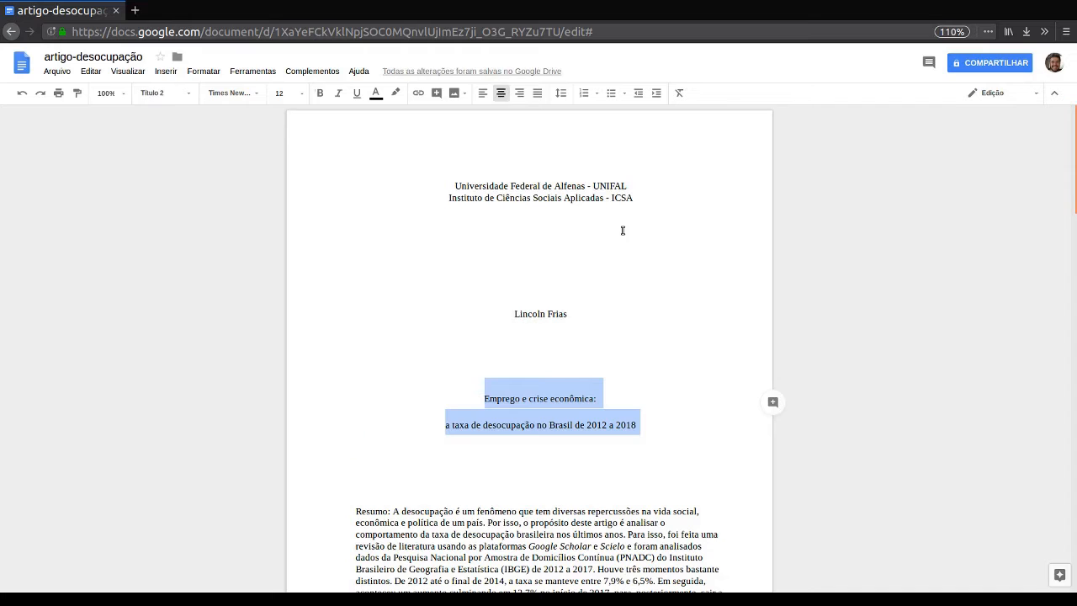
click(320, 93)
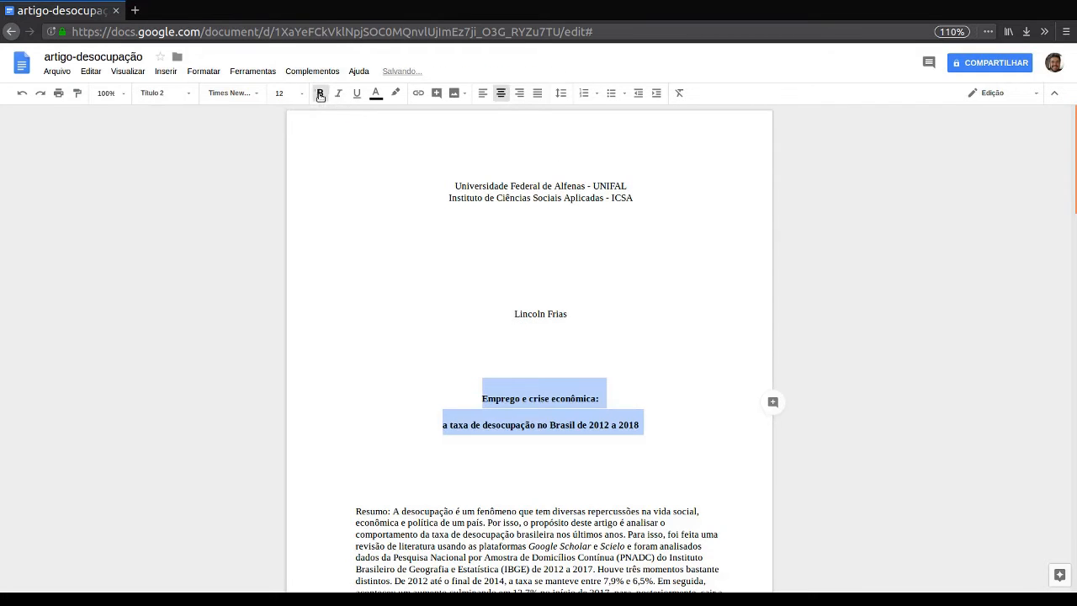
click(518, 366)
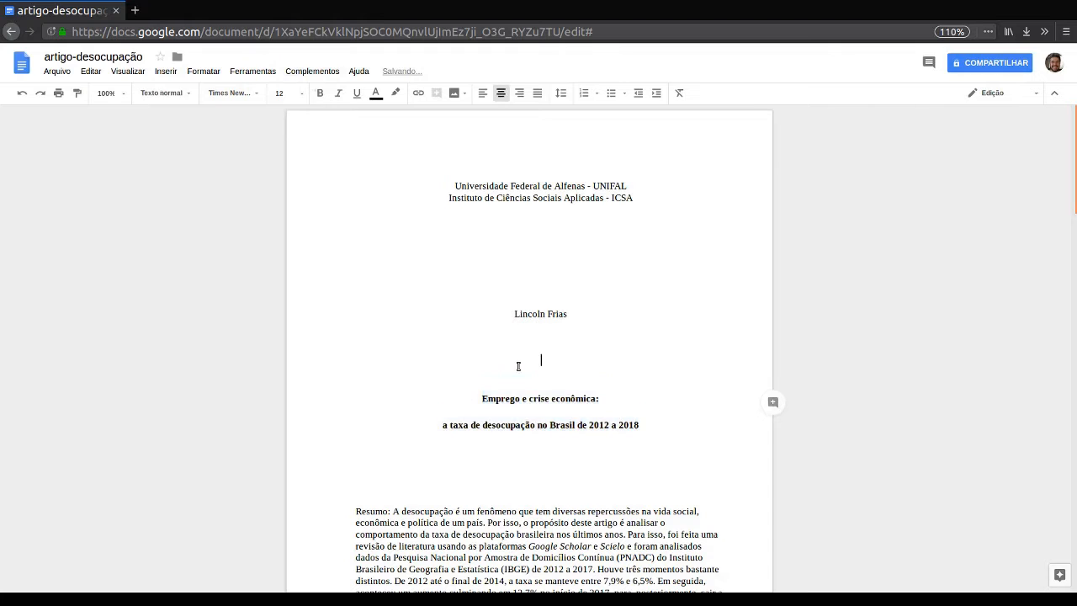
Add more blank lines between the bold title and the Resumo paragraph.
click(659, 434)
key(Return)
key(Return)
key(Return)
key(Return)
key(Return)
key(Return)
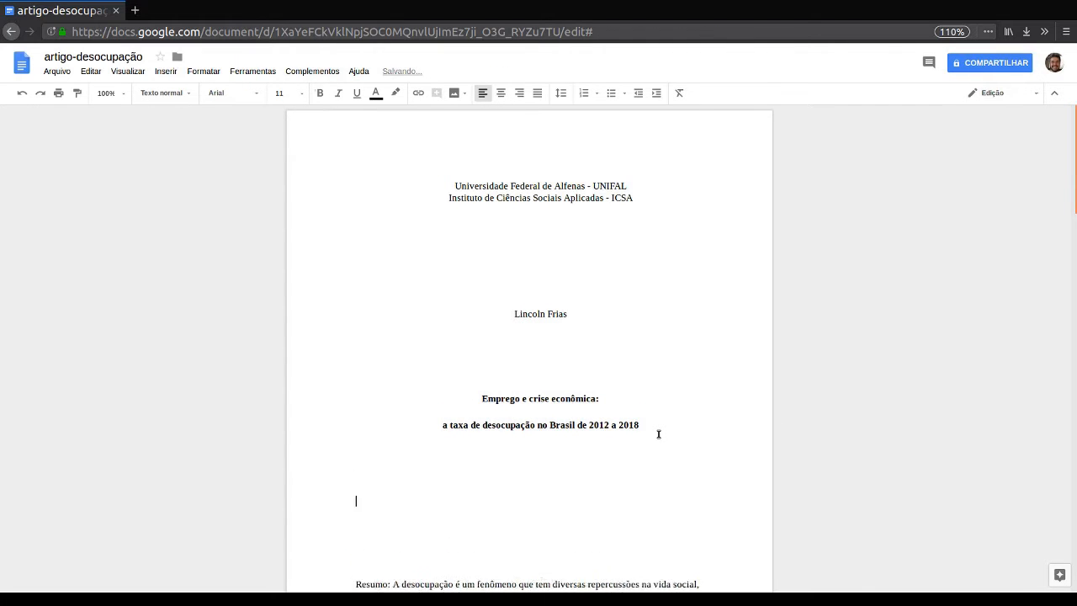
Reduce the browser zoom to 80% to view more of the page, and restore it to 110%.
scroll(658, 434, down, 3)
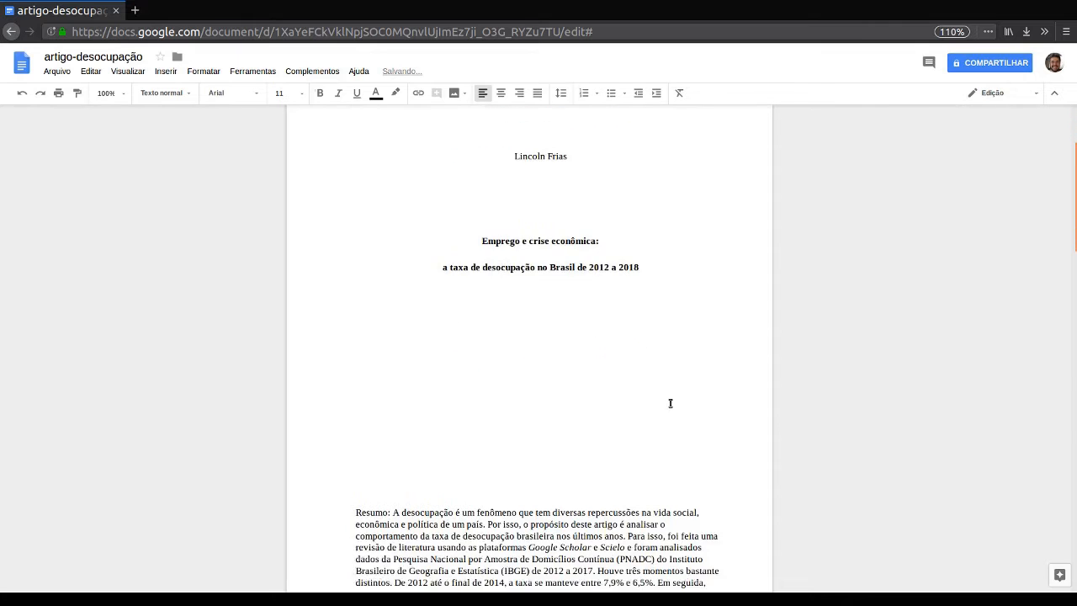
double_click(671, 403)
key(ctrl+minus)
key(ctrl+minus)
key(ctrl+minus)
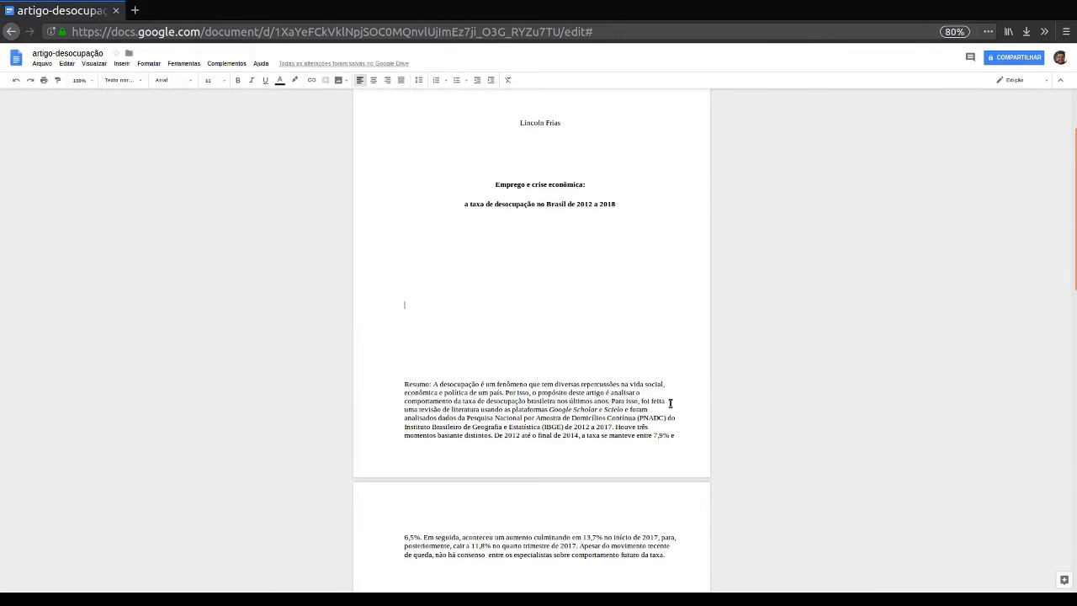
key(ctrl+plus)
key(ctrl+plus)
key(ctrl+plus)
key(ctrl+minus)
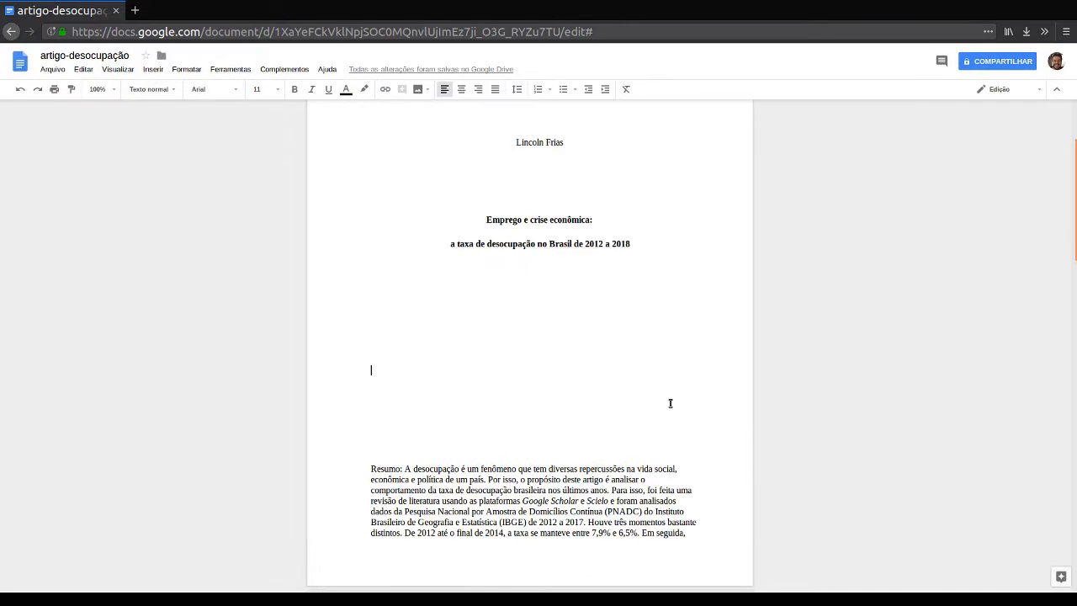
key(ctrl+minus)
key(ctrl+plus)
key(ctrl+plus)
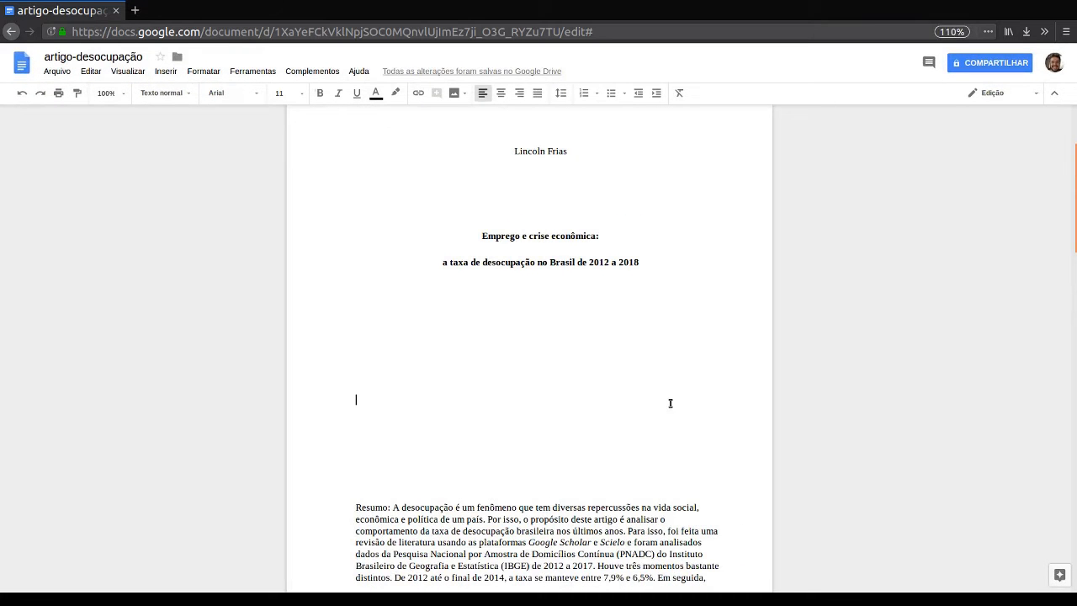
View the document at 150% zoom, and reduce the document zoom to 50%.
click(125, 98)
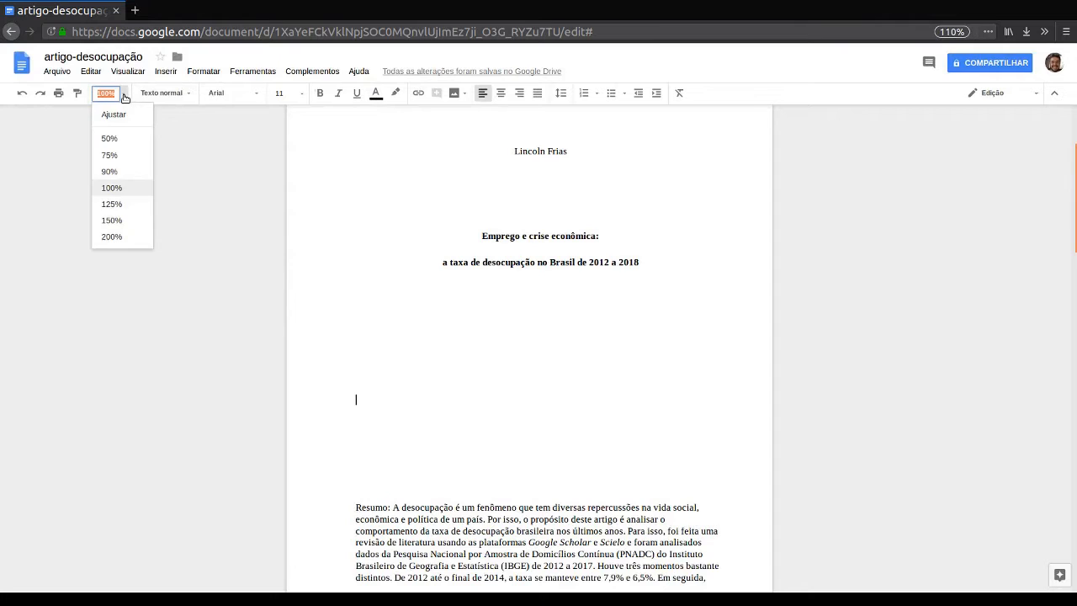
click(124, 224)
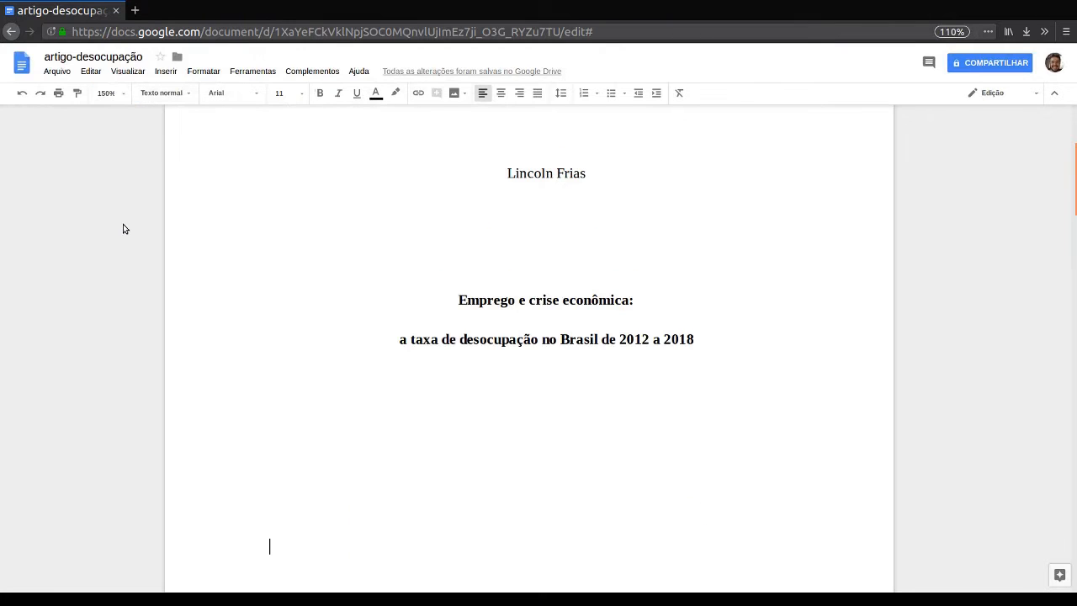
click(122, 98)
click(110, 139)
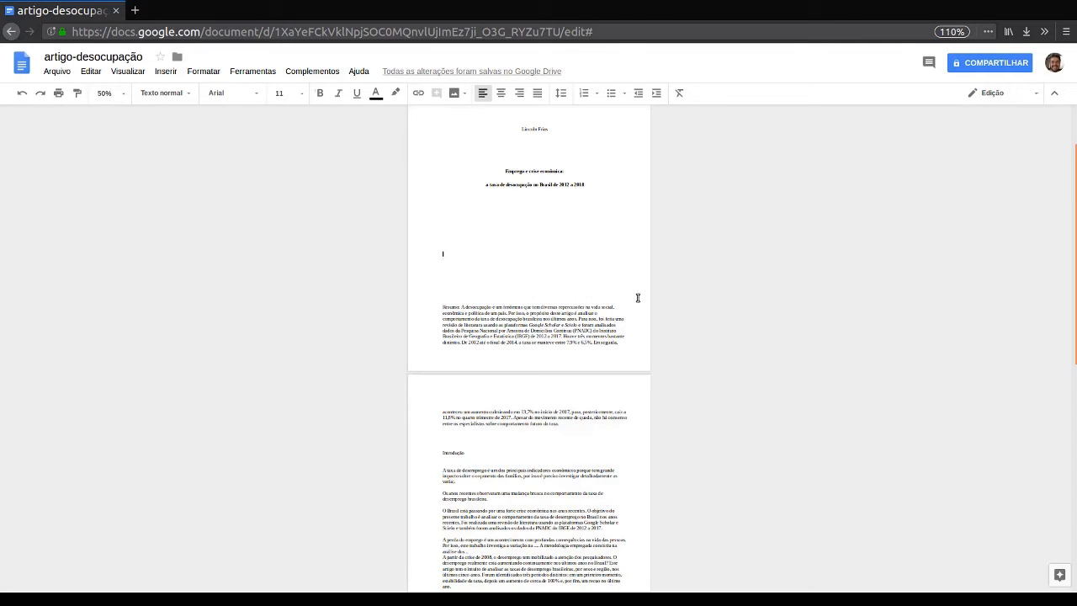
Add blank lines below the title until the Resumo paragraph moves to the second page.
key(Return)
key(Return)
key(Return)
key(Return)
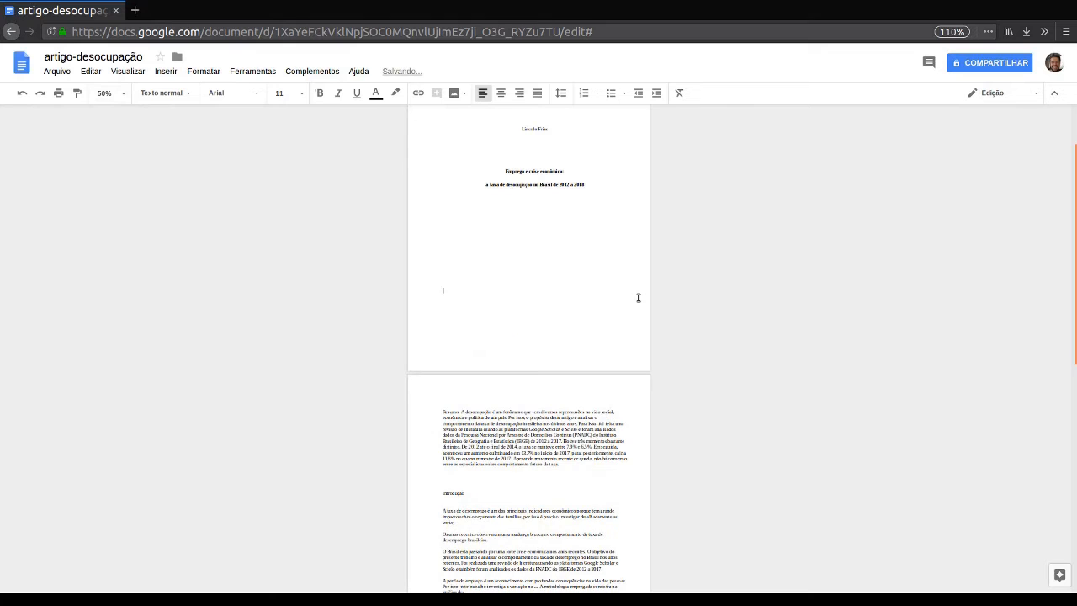
key(Down)
key(BackSpace)
Add the lines "Varginha" and "2018" at the foot of the cover page and center them.
key(Return)
text(Varginha)
key(Return)
text(2018)
key(Home)
key(shift+Up)
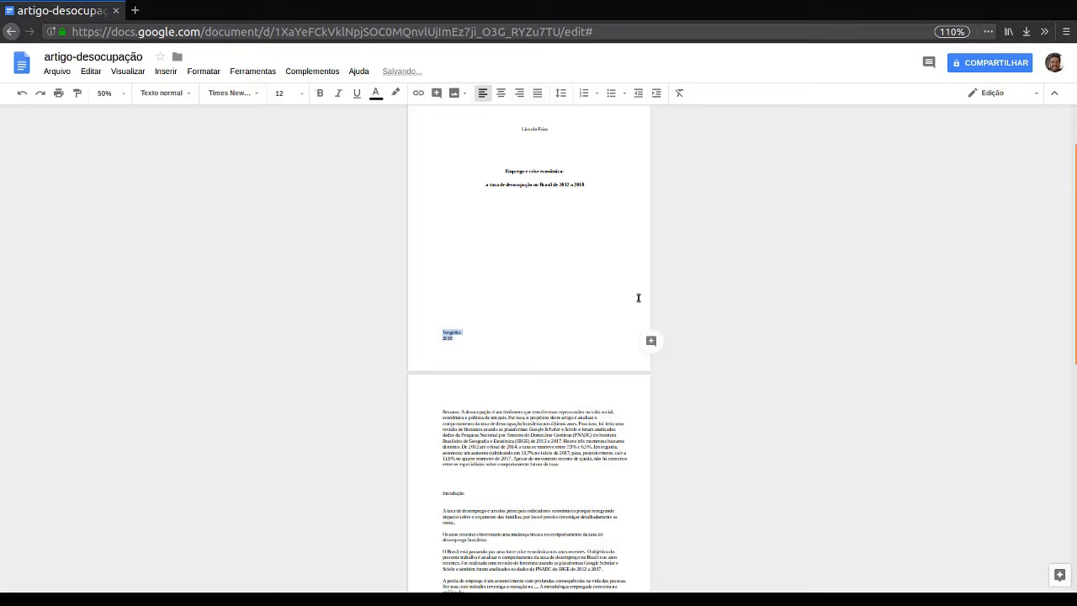
click(500, 92)
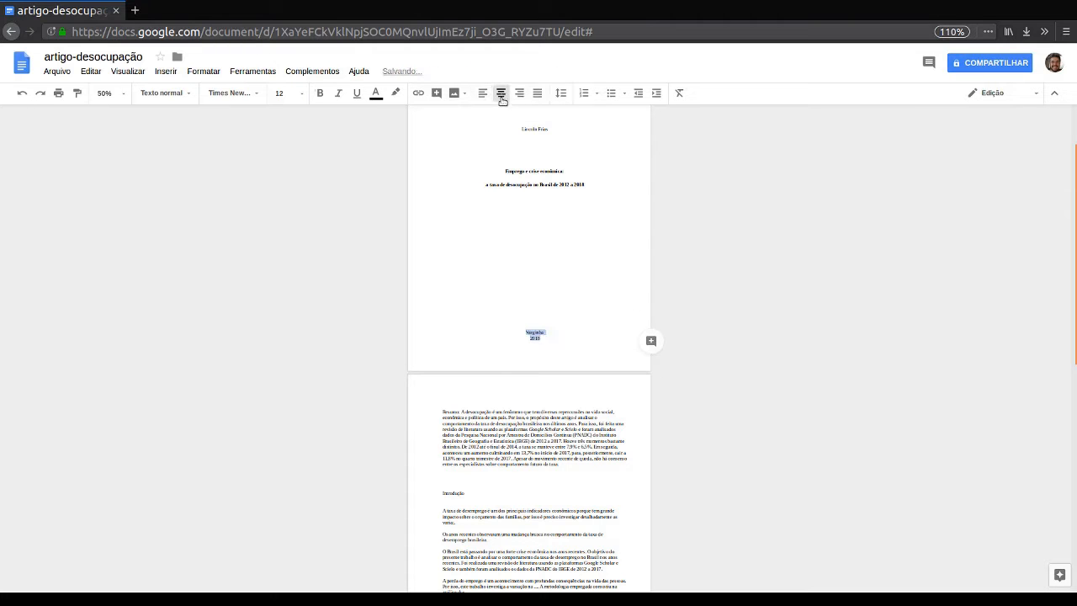
Add one blank line above the article title and remove surplus blank lines below it.
scroll(548, 269, up, 3)
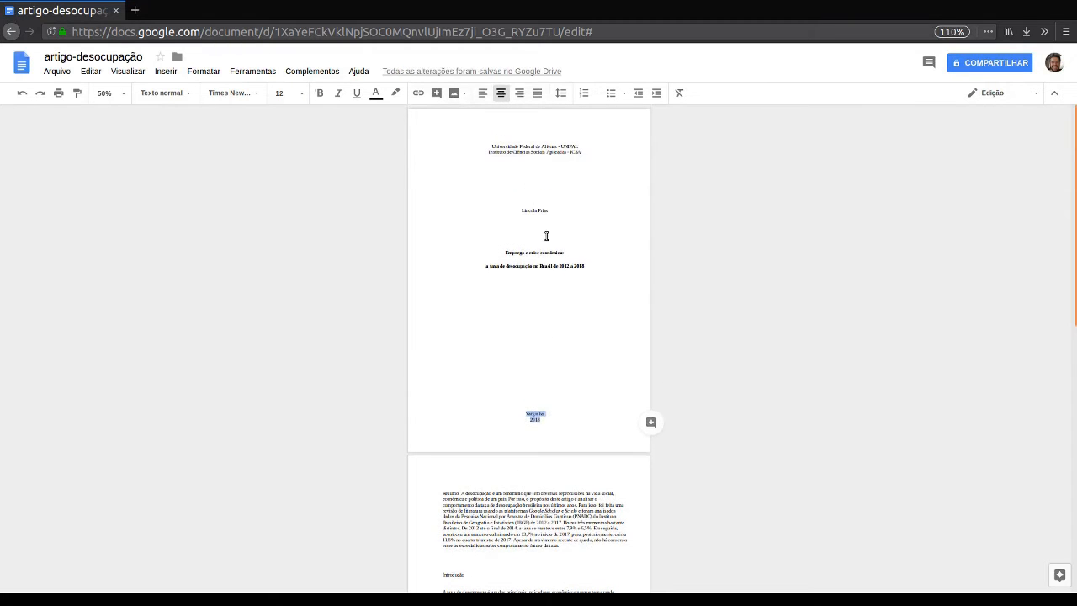
click(546, 235)
key(ctrl+alt+2)
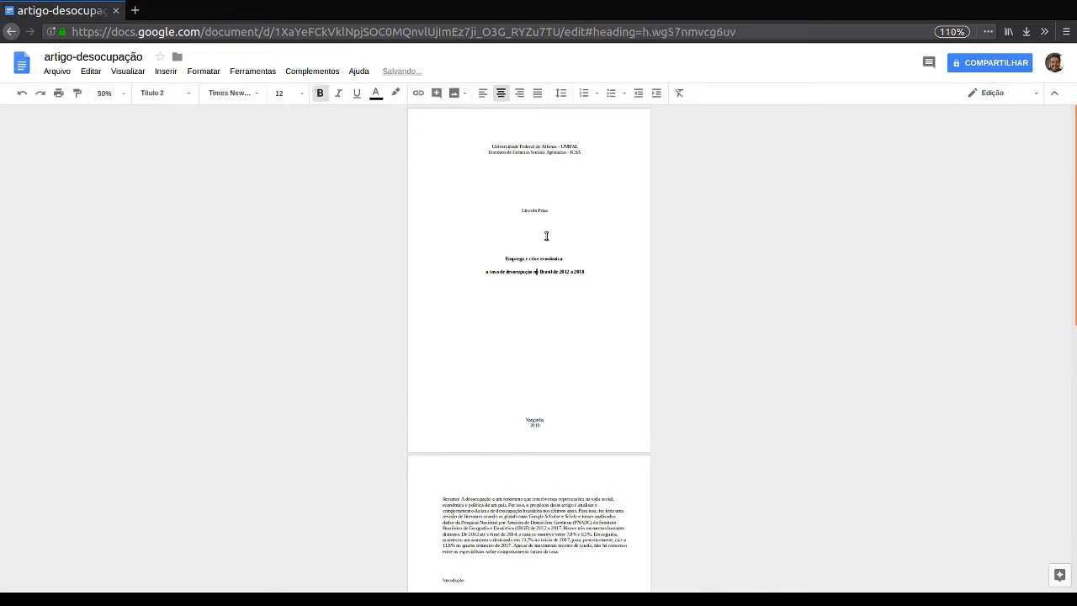
key(Down)
key(BackSpace)
key(BackSpace)
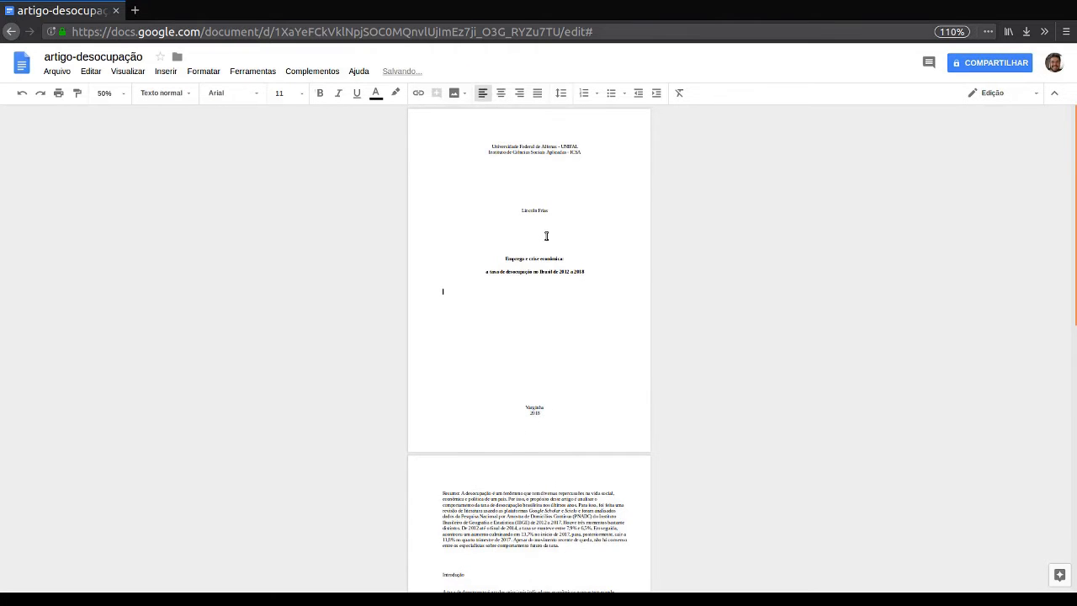
Set the font size of both title lines to 18.
key(Up)
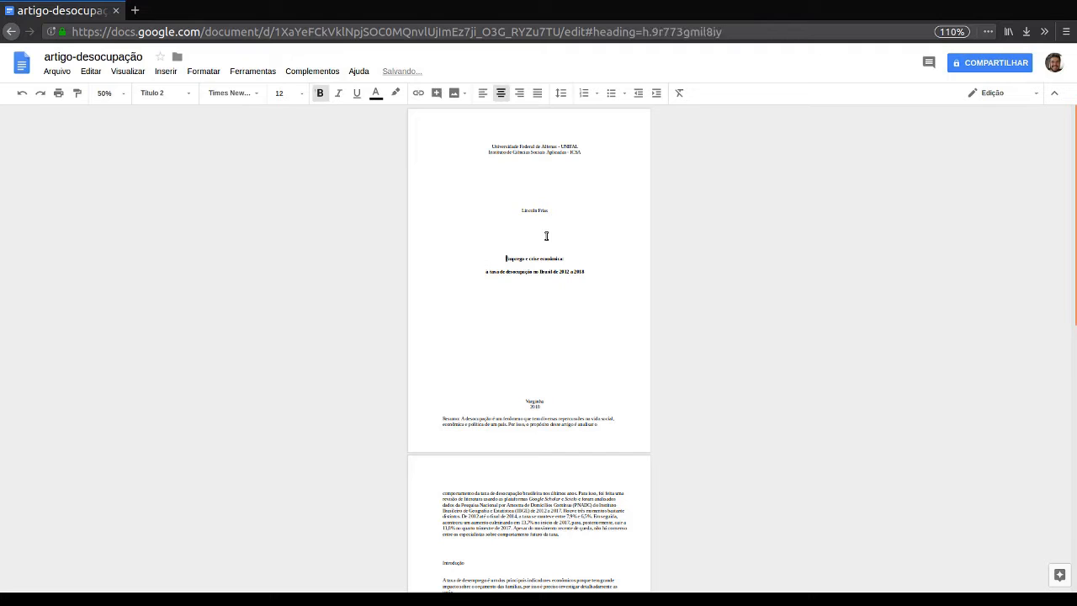
key(shift+Down)
key(shift+Down)
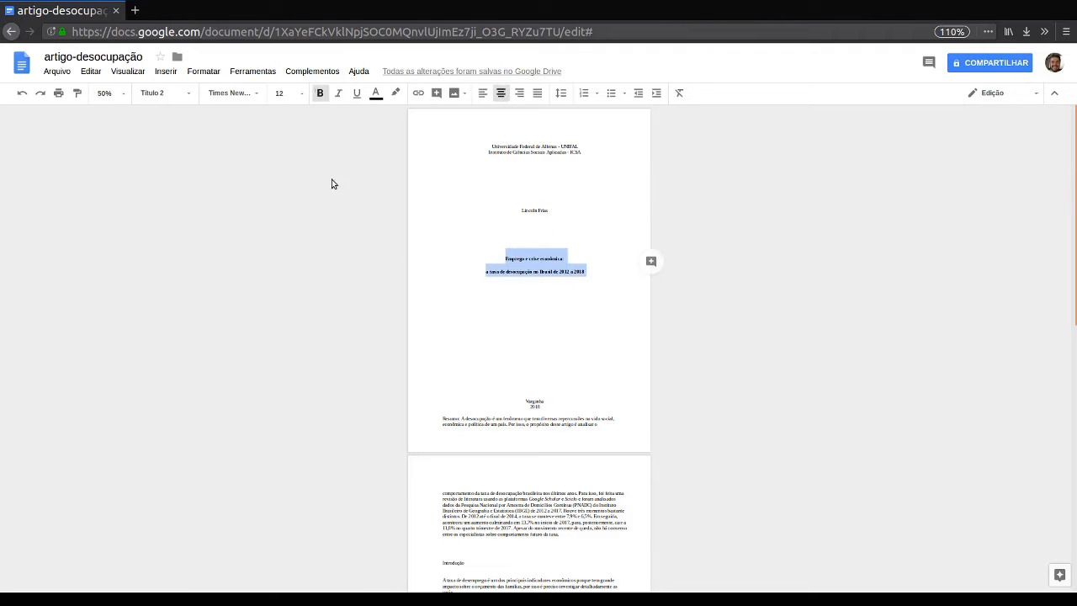
click(301, 94)
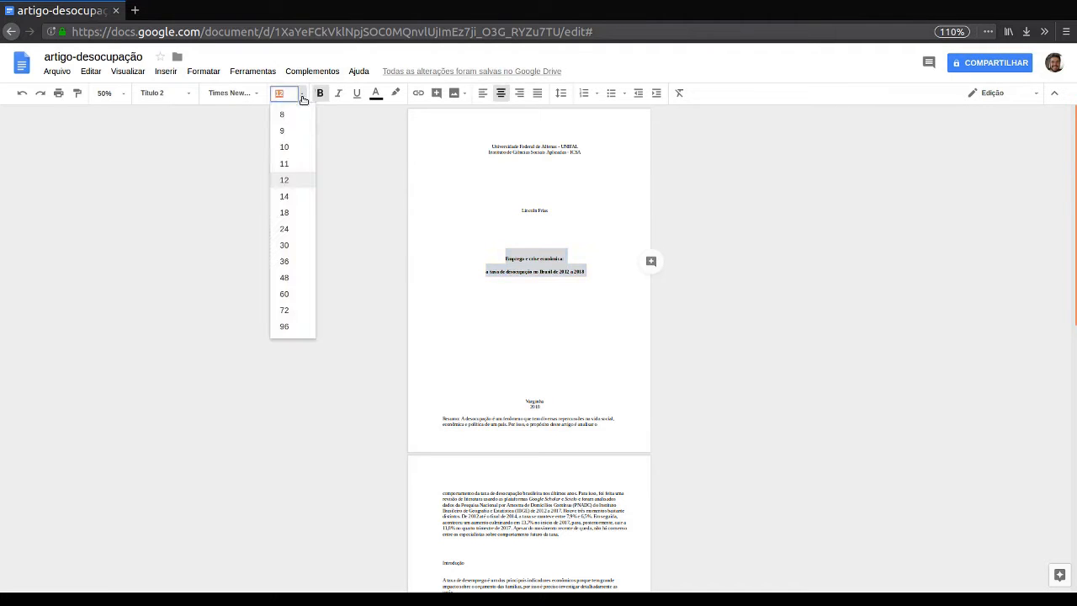
click(285, 213)
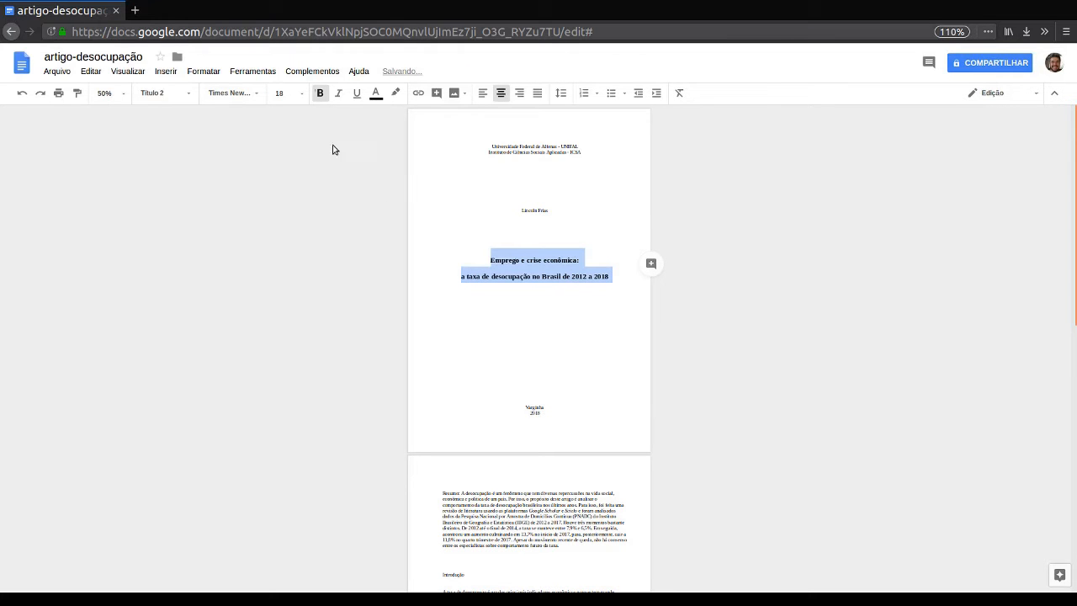
click(601, 268)
click(546, 356)
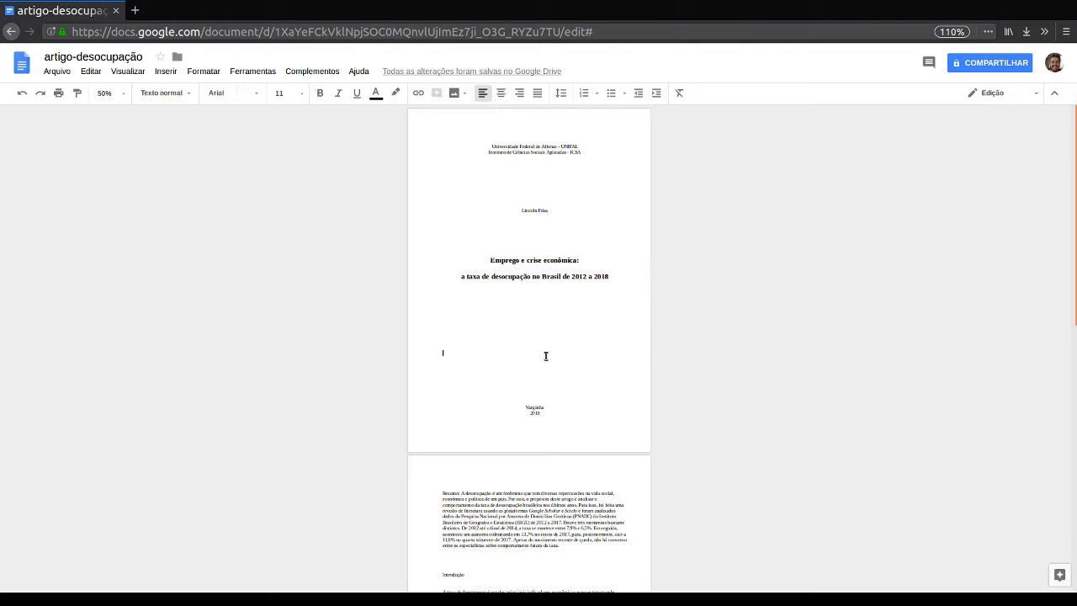
key(Down)
key(Down)
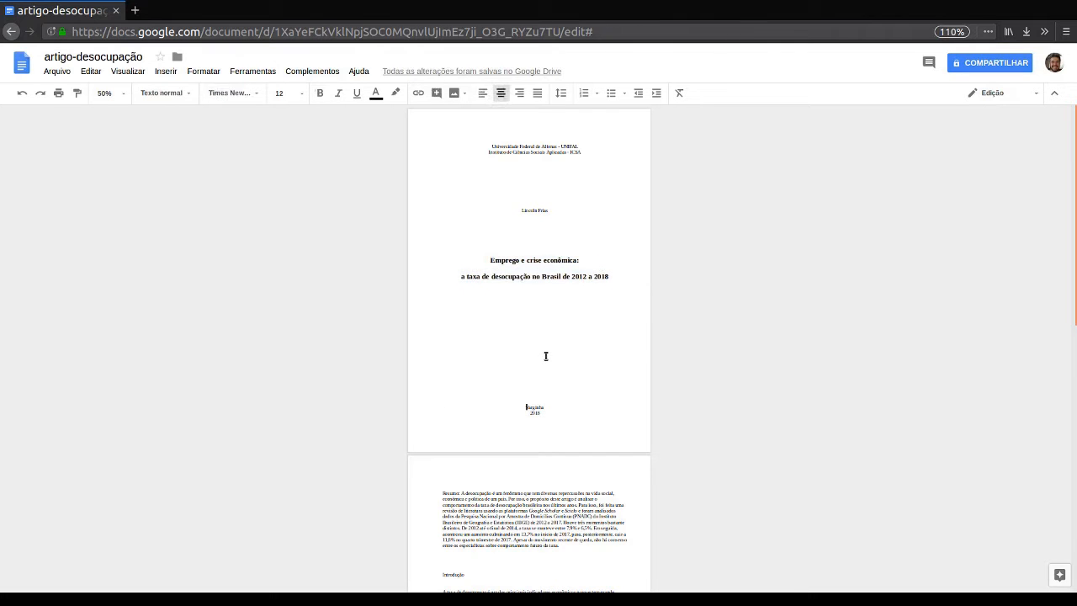
key(Up)
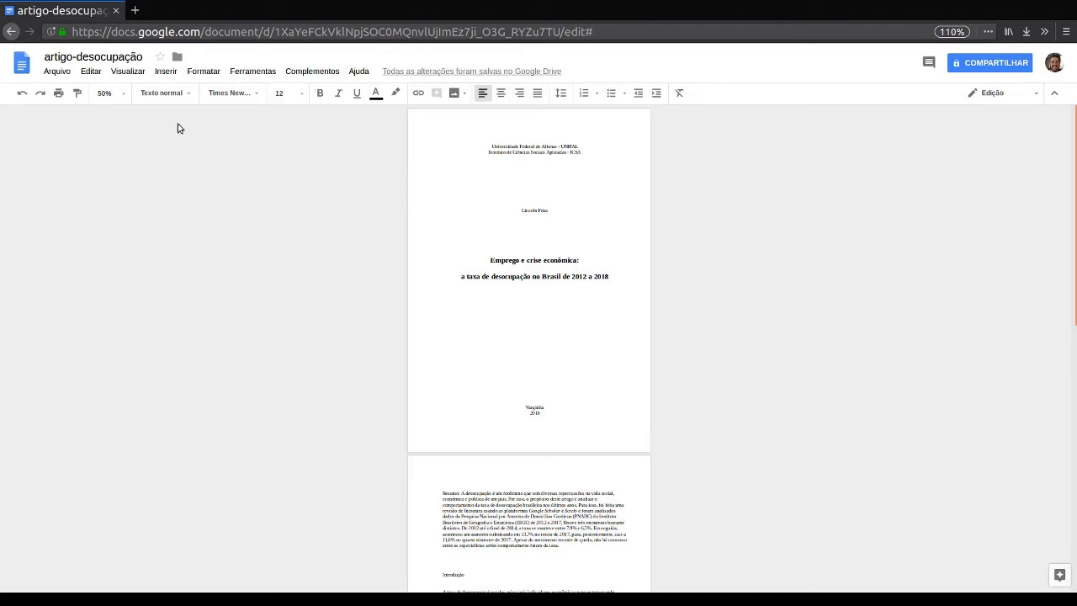
Set the paper size to Carta (21,6 cm x 27,9 cm) and all four page margins to 2 cm.
click(57, 74)
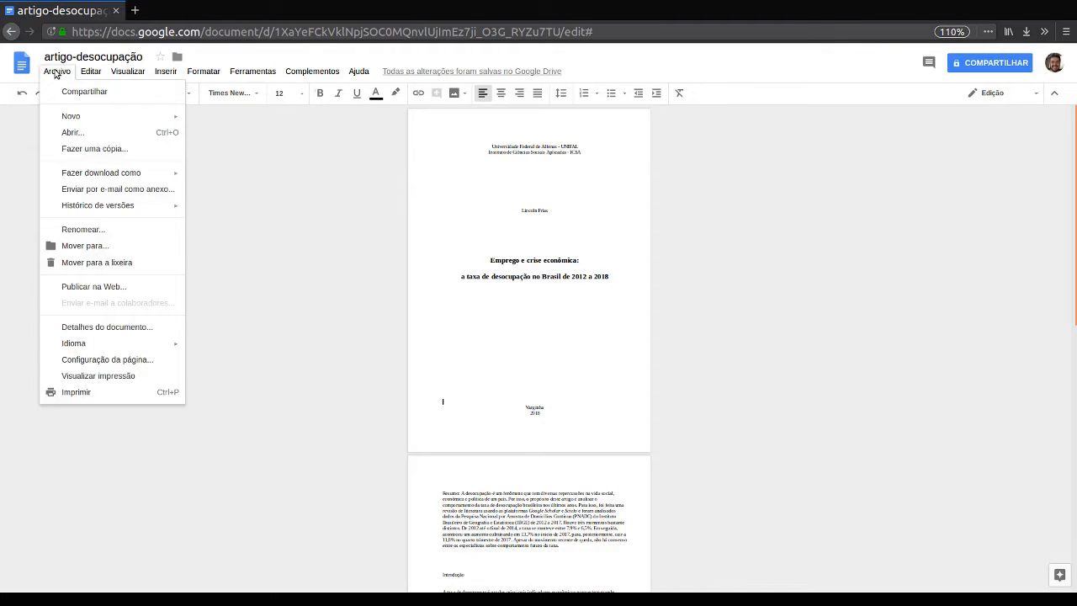
click(98, 360)
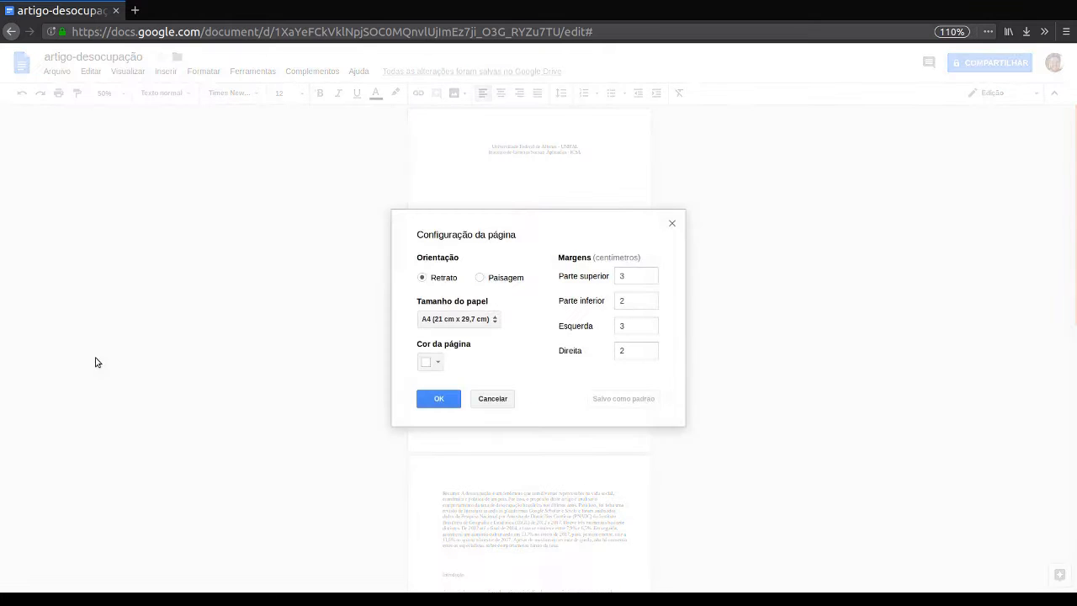
click(495, 323)
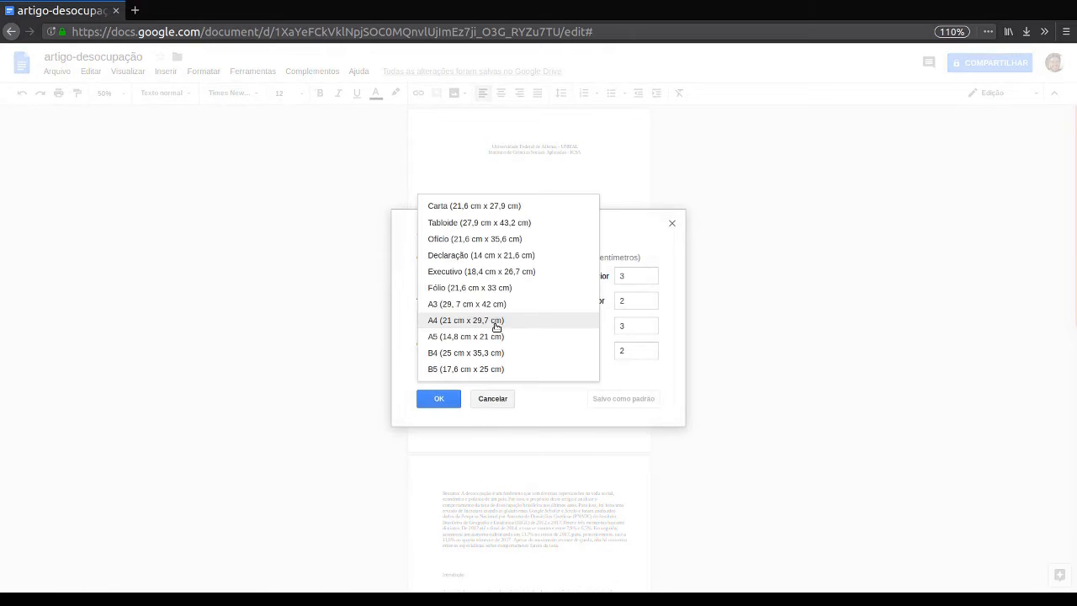
click(514, 208)
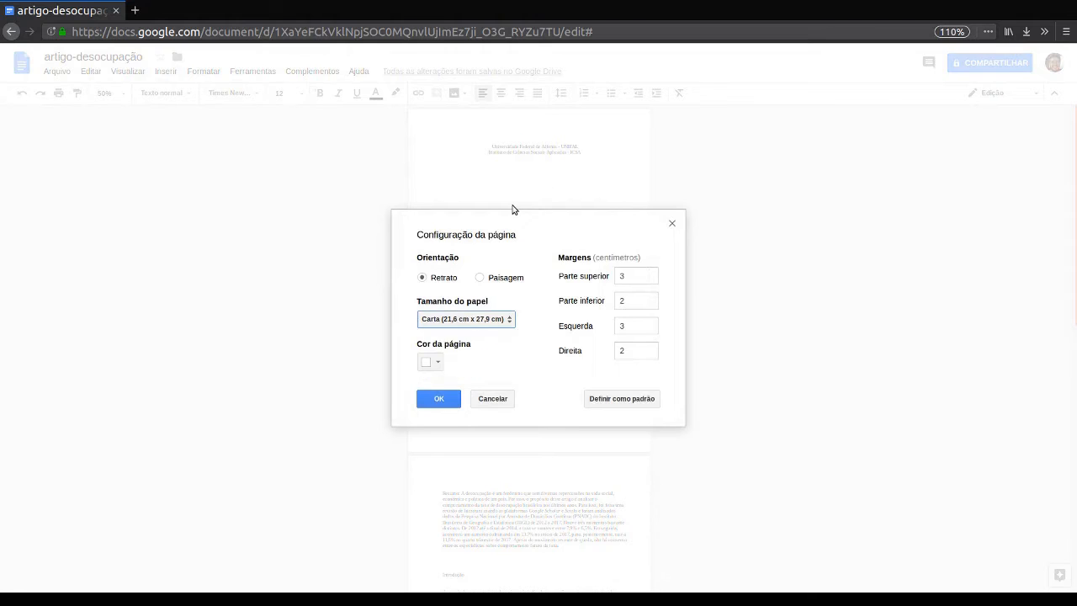
click(639, 276)
key(BackSpace)
key(Tab)
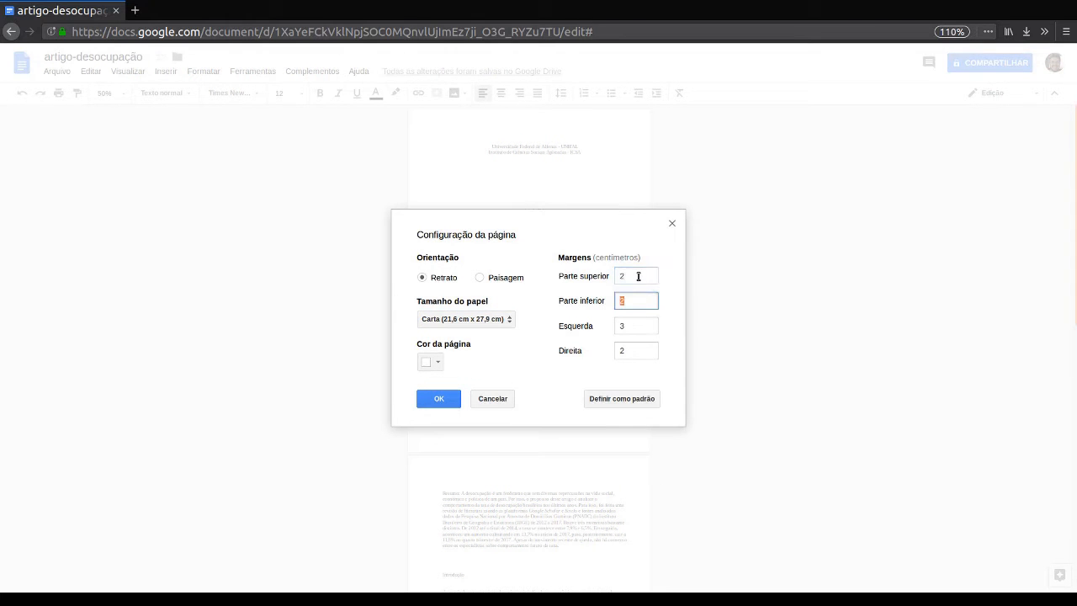
text(2)
key(Tab)
text(2)
key(Tab)
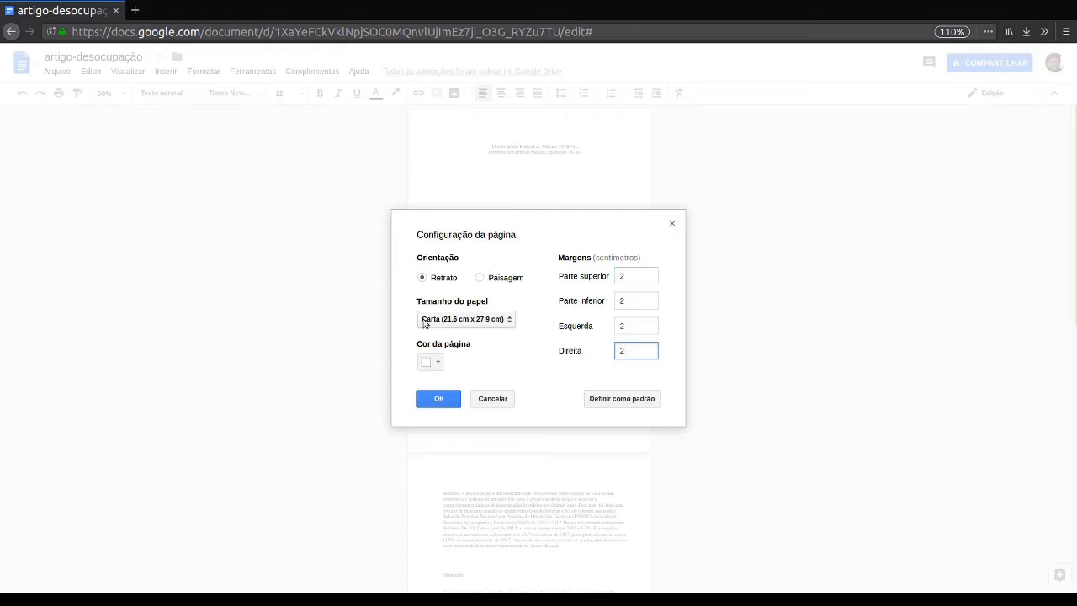
click(445, 406)
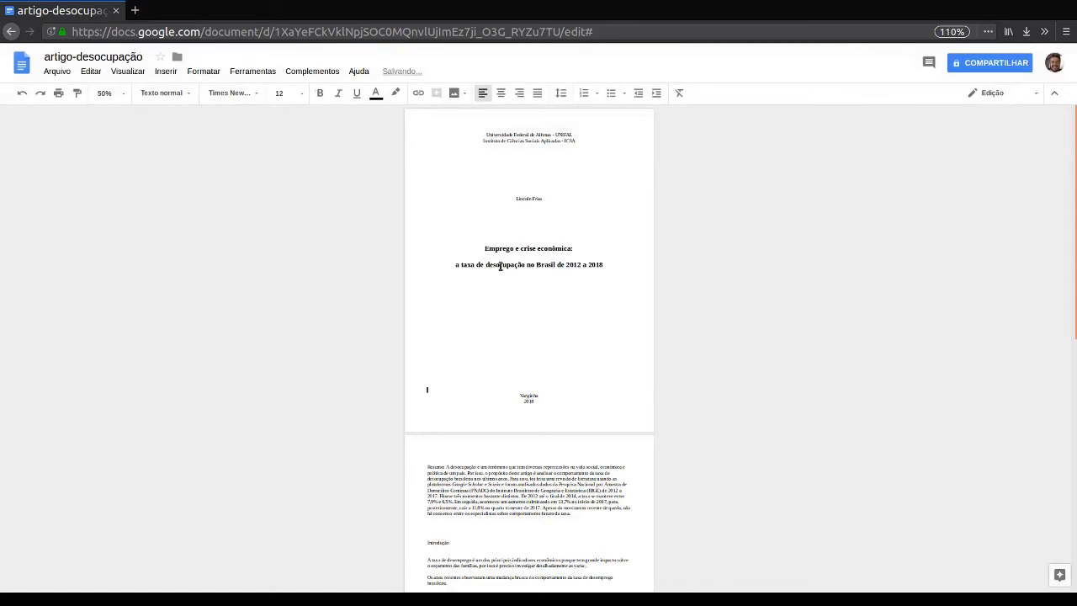
Set the paper size to A4 and the margins to 3 cm for top and left and 2 cm for bottom and right.
click(59, 73)
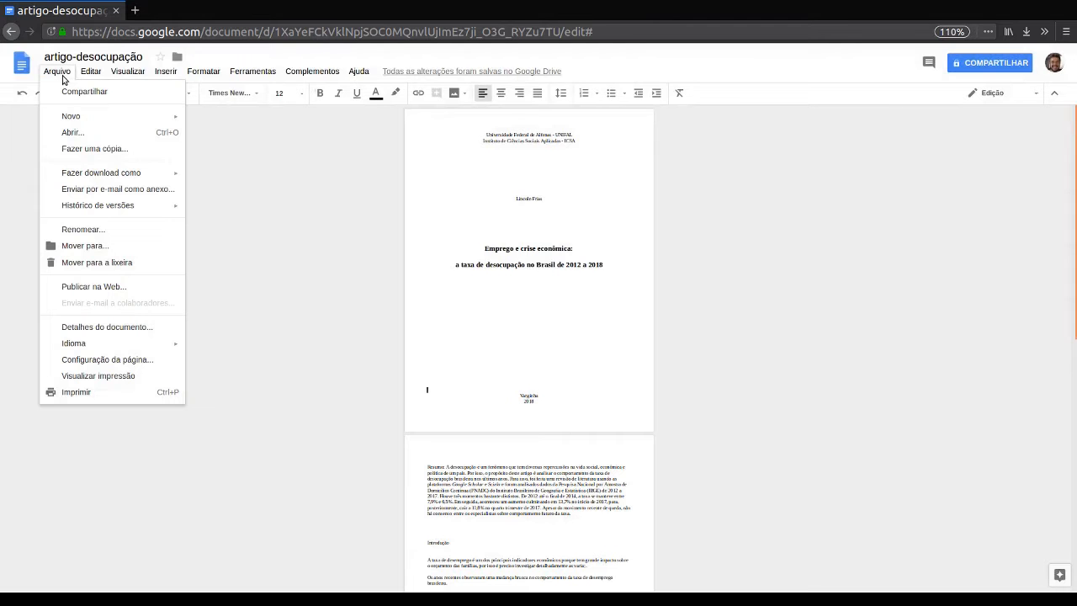
click(107, 365)
click(496, 326)
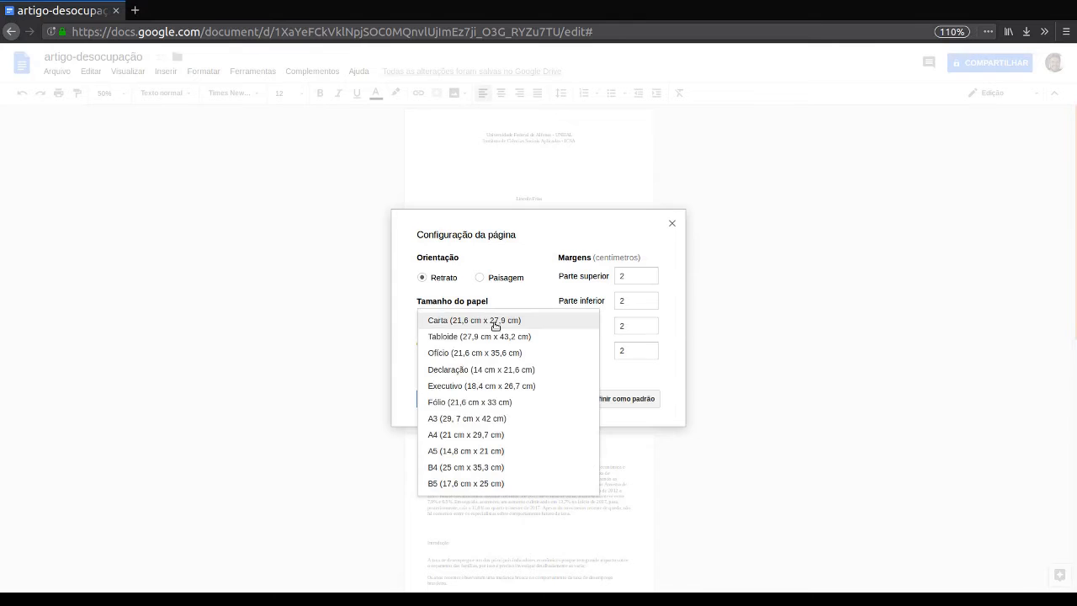
click(482, 435)
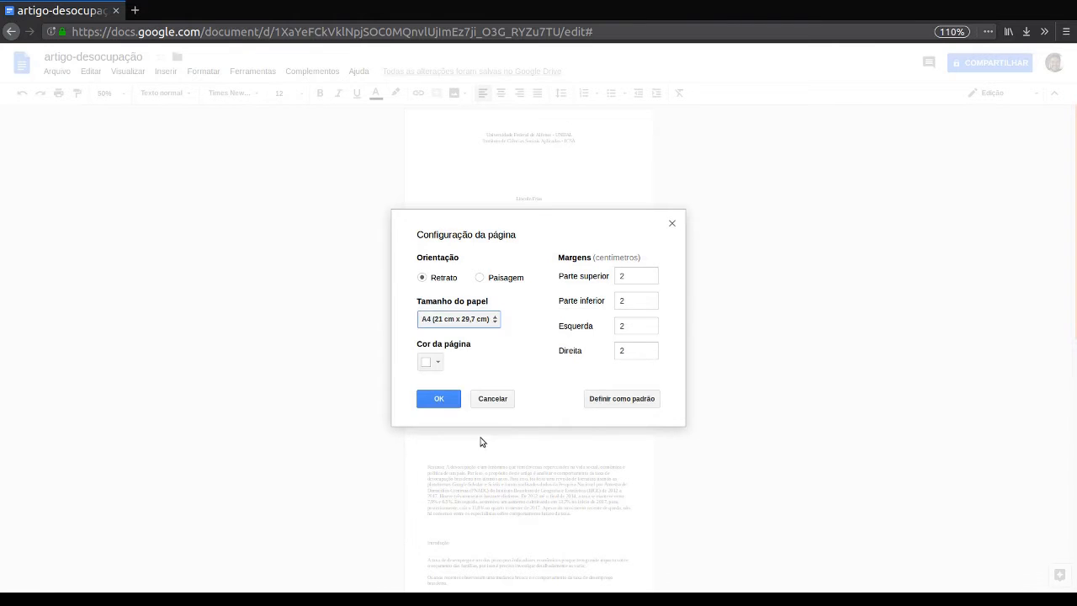
click(648, 275)
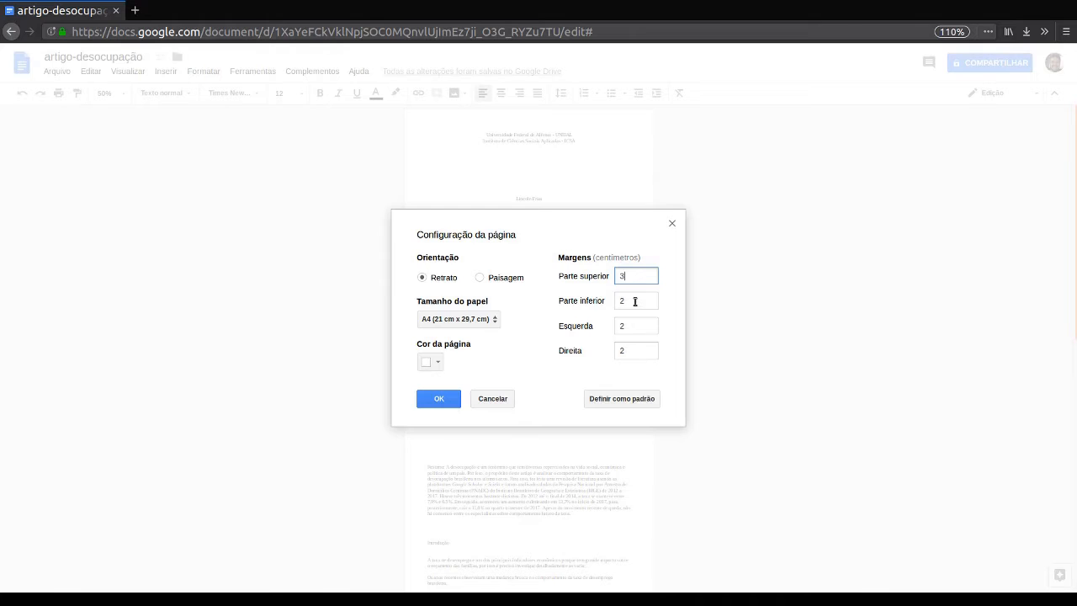
click(635, 301)
click(635, 329)
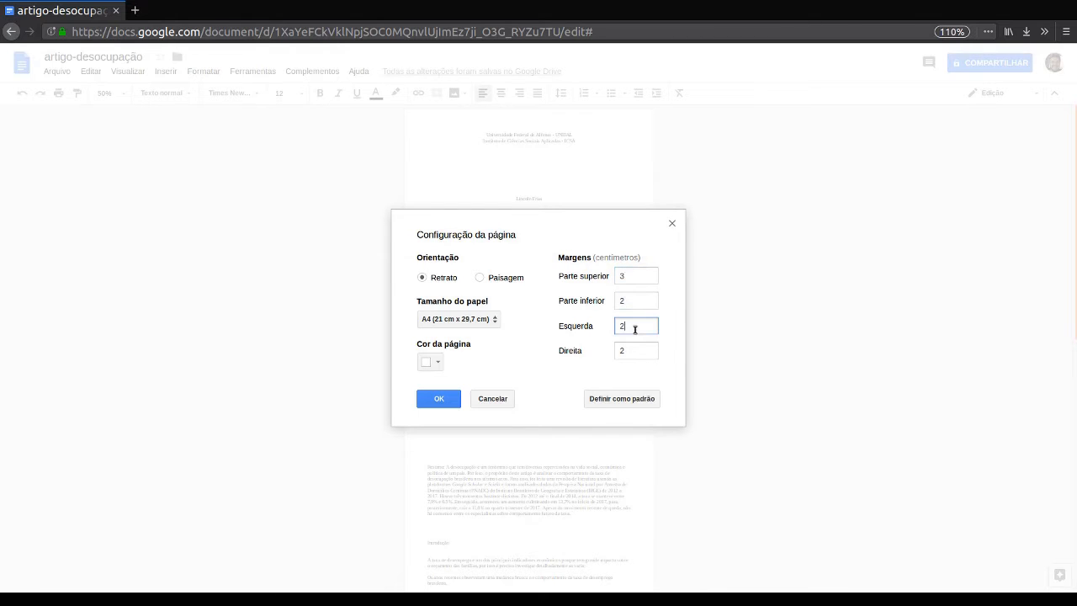
text(3)
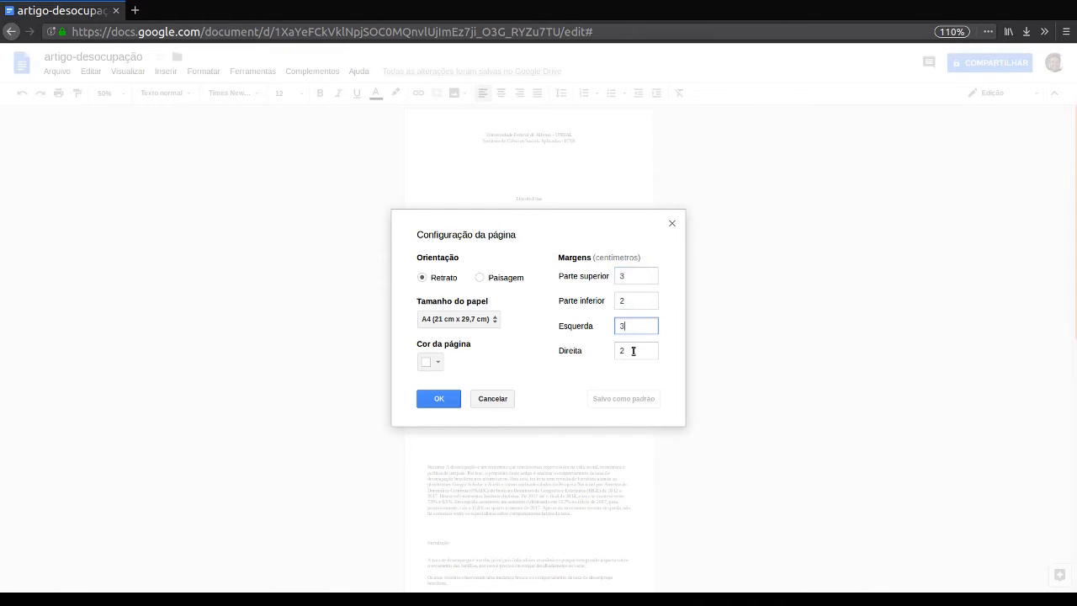
click(633, 350)
click(447, 399)
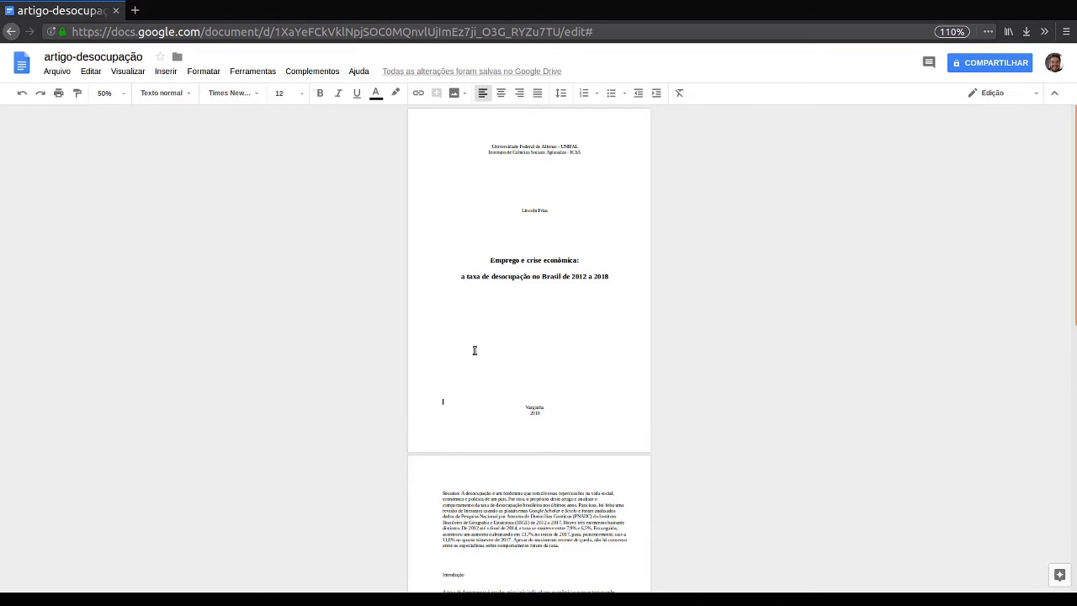
Justify the text from the Resumo abstract through the last body paragraph before the Referências heading.
scroll(474, 370, down, 5)
click(526, 340)
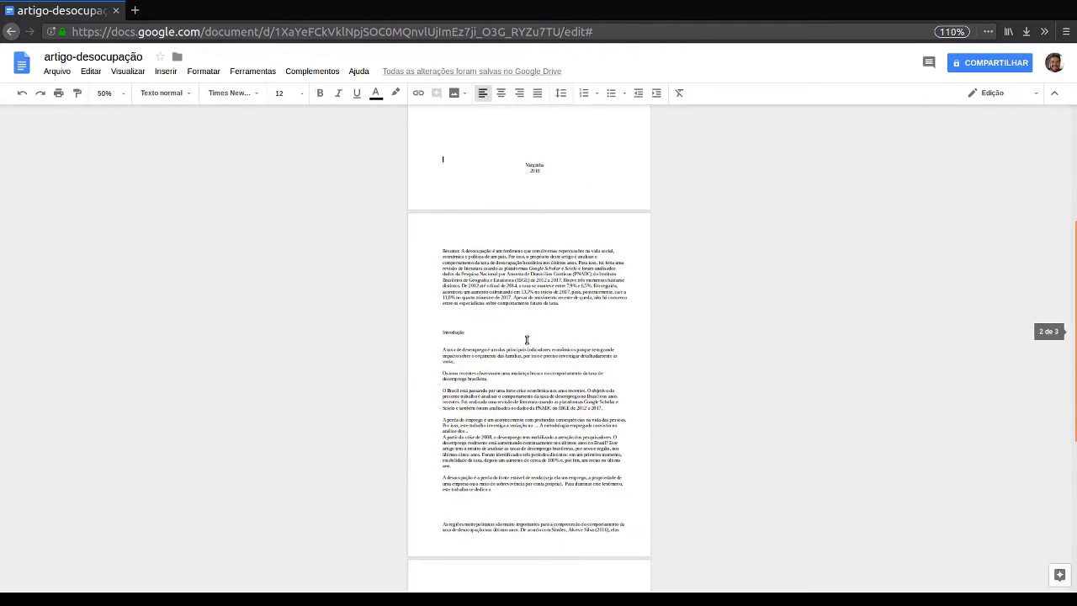
click(123, 94)
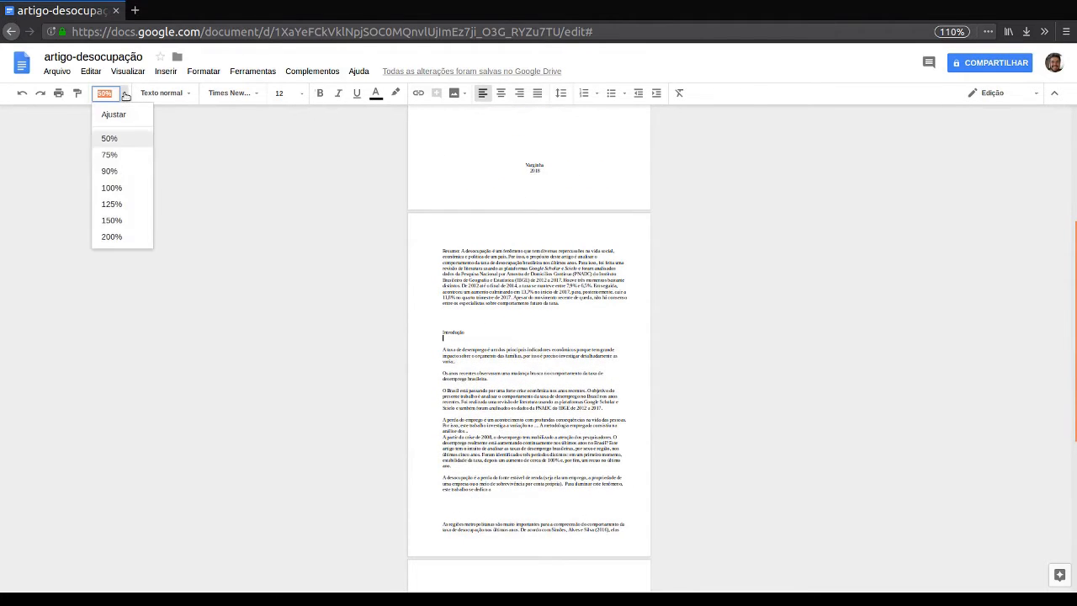
click(113, 204)
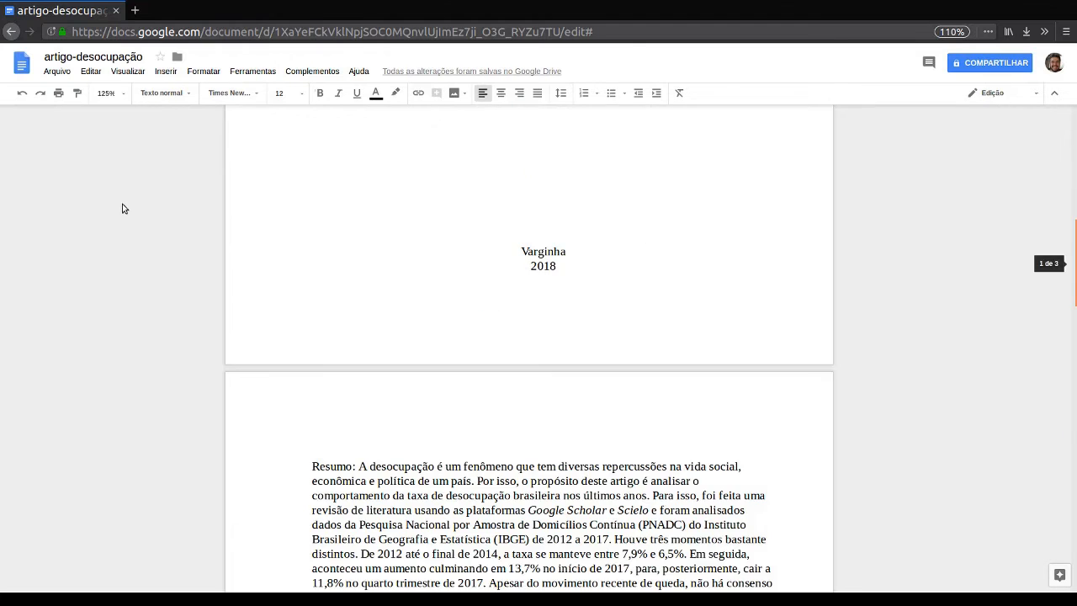
scroll(350, 308, down, 4)
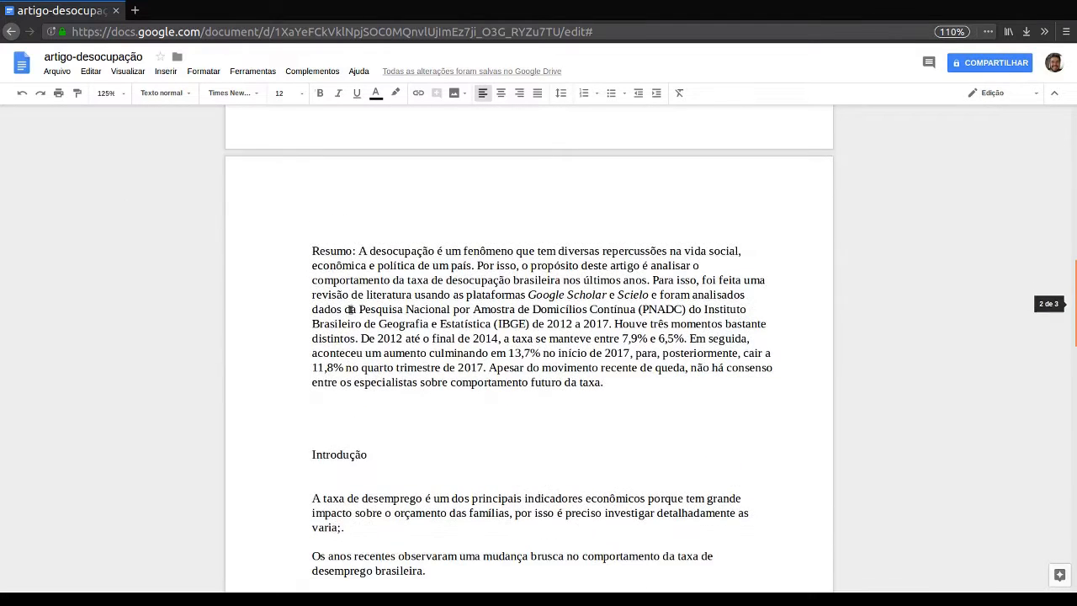
click(319, 251)
key(shift+Down)
key(shift+Down)
key(shift+Down)
key(shift+Down)
key(shift+Down)
key(shift+Down)
key(shift+Down)
key(shift+Down)
key(shift+Down)
key(shift+Down)
key(shift+Down)
key(shift+Down)
key(shift+Down)
key(shift+Down)
key(shift+Down)
key(shift+Down)
key(shift+Down)
key(shift+Down)
key(shift+Down)
key(shift+Down)
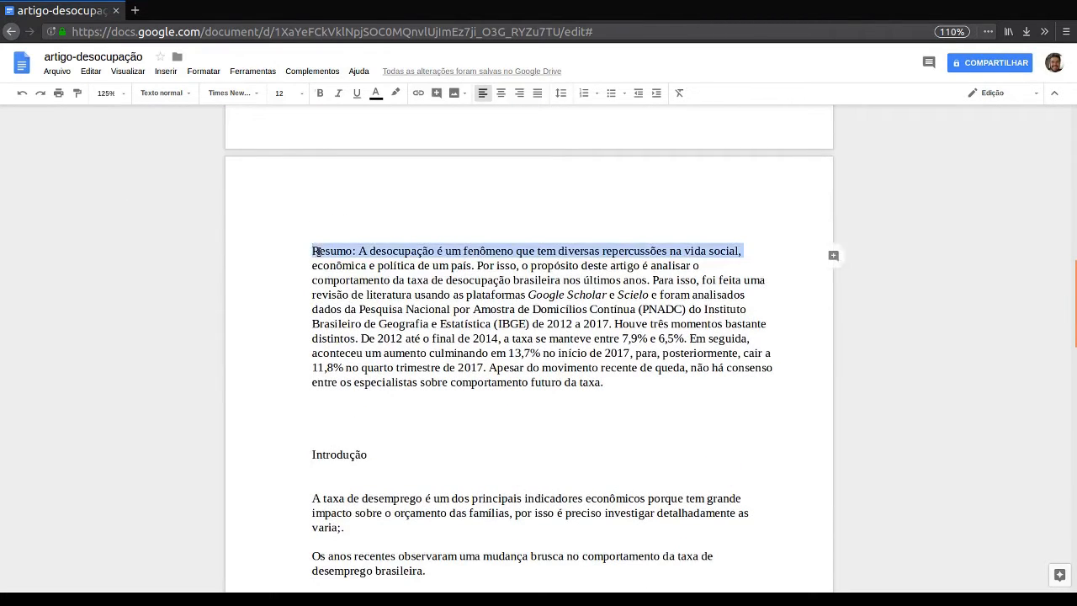
key(shift+Down)
key(shift+Down)
key(shift+Down)
key(shift+Down)
key(shift+Down)
key(shift+Down)
key(shift+Down)
key(shift+Down)
key(shift+Down)
key(shift+Down)
key(shift+Down)
key(shift+Down)
key(shift+Down)
key(shift+Down)
key(shift+Down)
key(shift+Down)
key(shift+Down)
key(shift+Down)
key(shift+Down)
key(shift+Down)
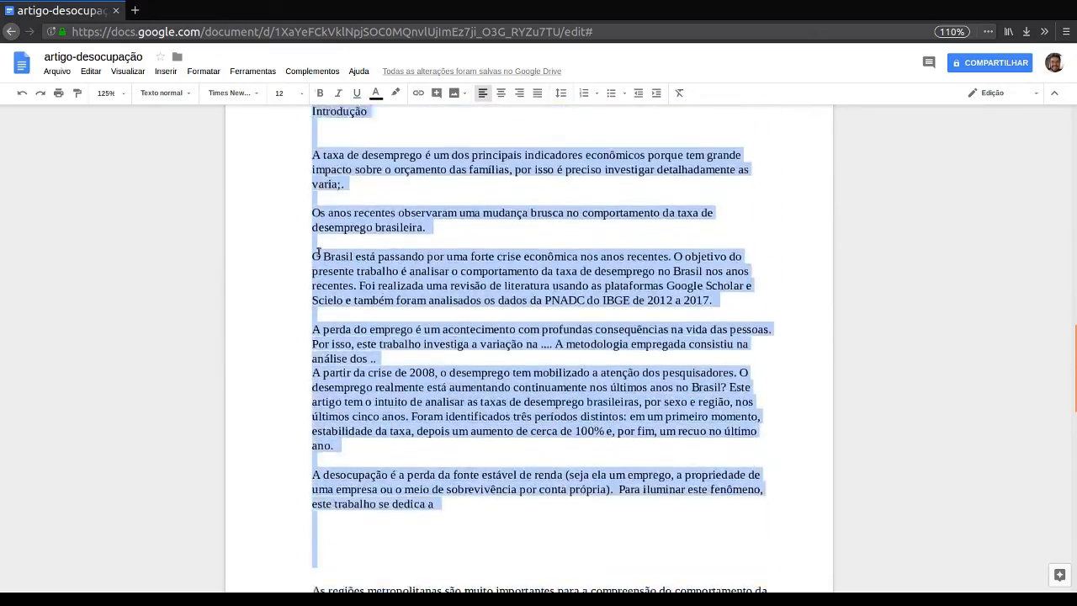
key(shift+Down)
key(shift+Down)
key(shift+Down)
key(shift+Down)
key(shift+Down)
key(shift+Down)
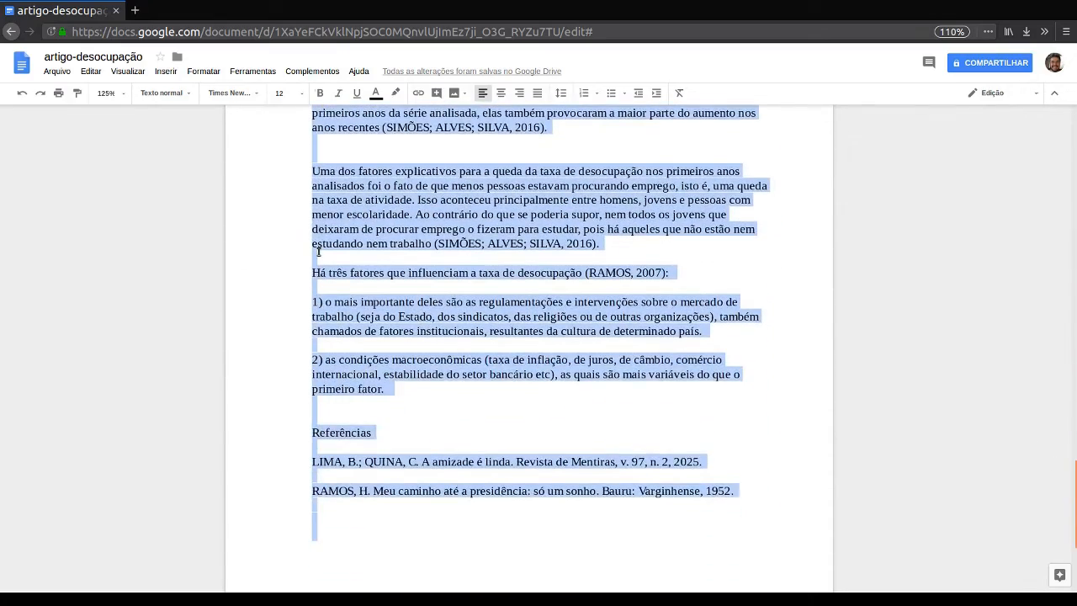
key(shift+Up)
key(shift+Up)
key(shift+Up)
key(shift+Up)
key(shift+Up)
key(shift+Up)
key(shift+Up)
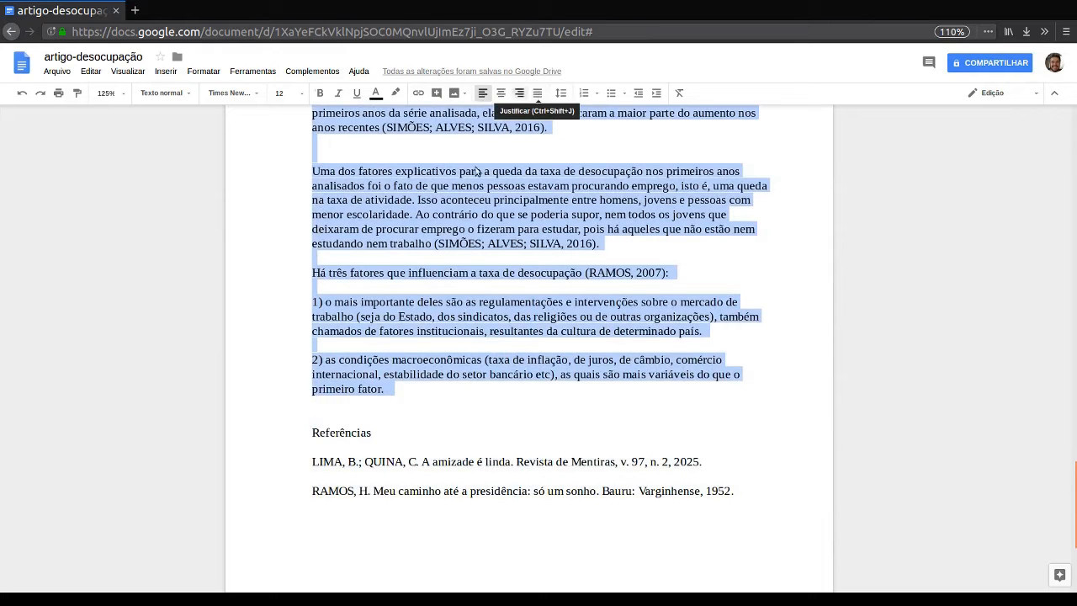
click(538, 93)
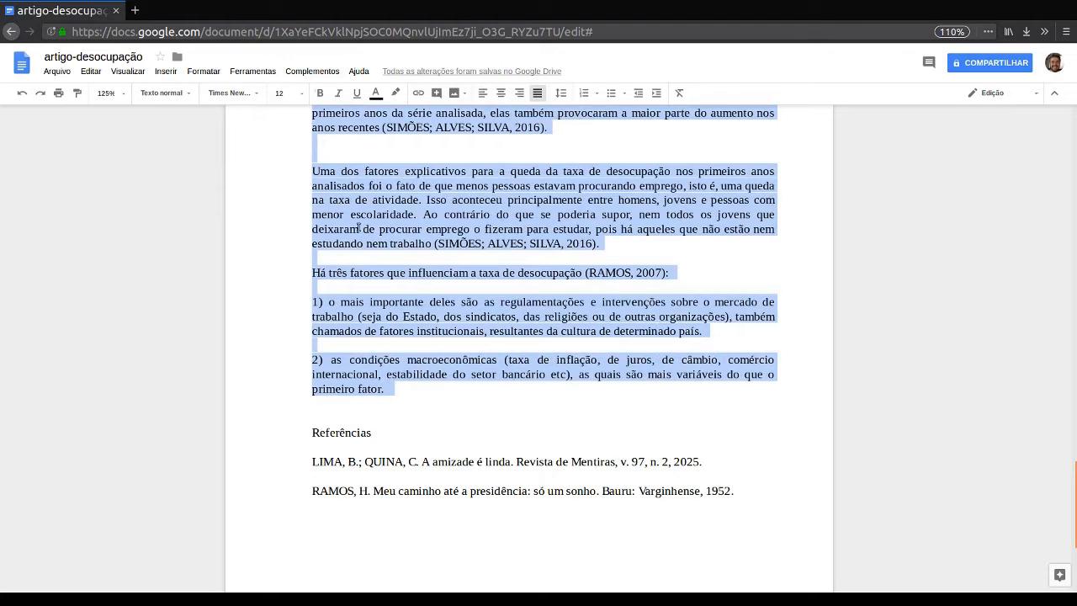
Try left and right alignment on the selected body text and restore justified alignment.
click(486, 95)
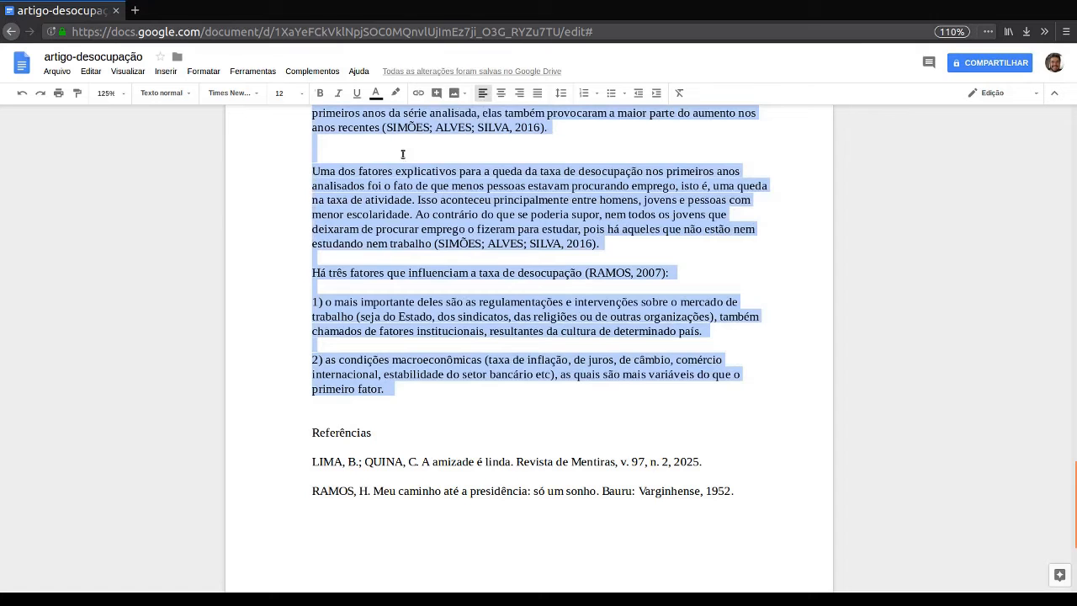
click(519, 93)
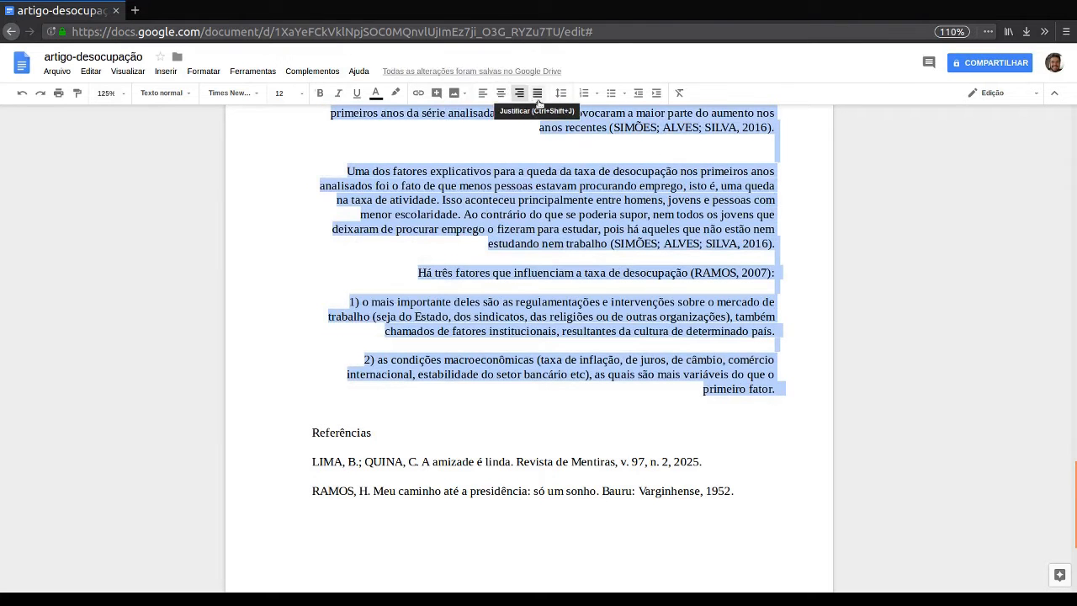
click(537, 96)
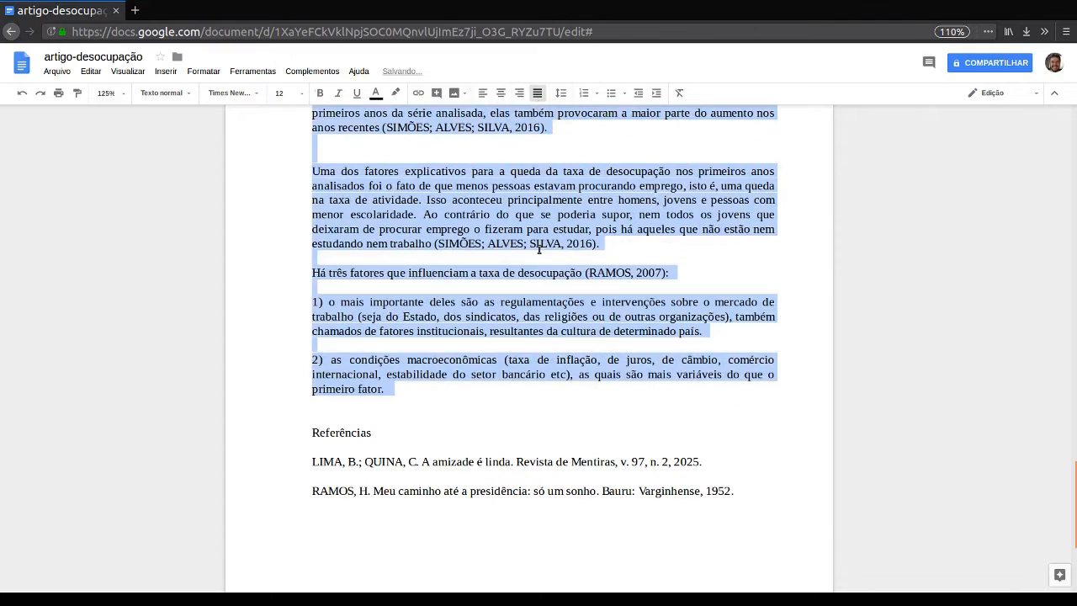
Make the word "Resumo" at the start of the abstract bold.
scroll(538, 249, up, 10)
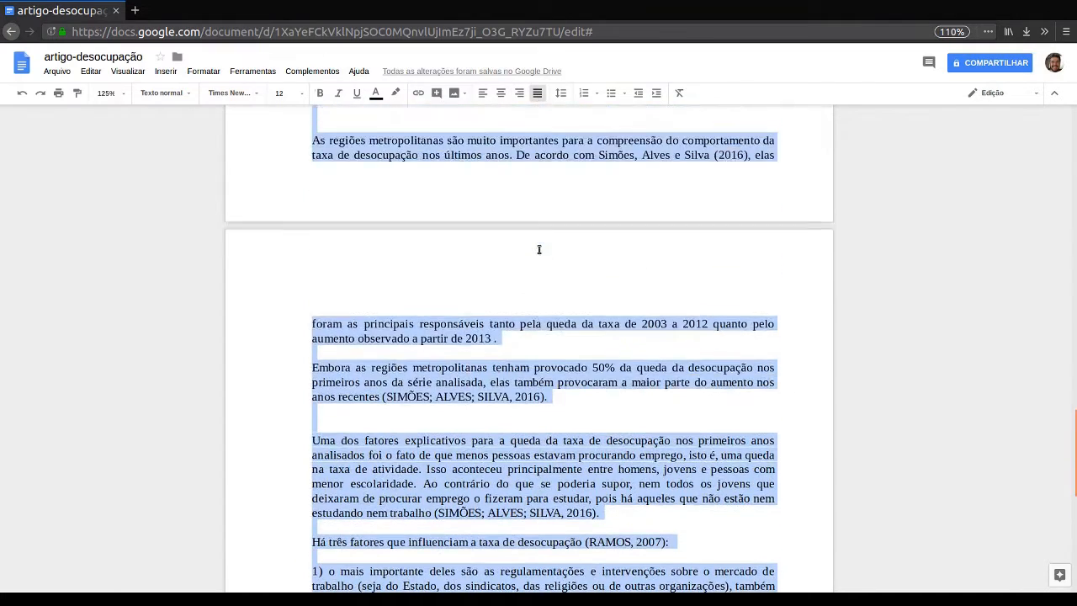
scroll(539, 249, up, 5)
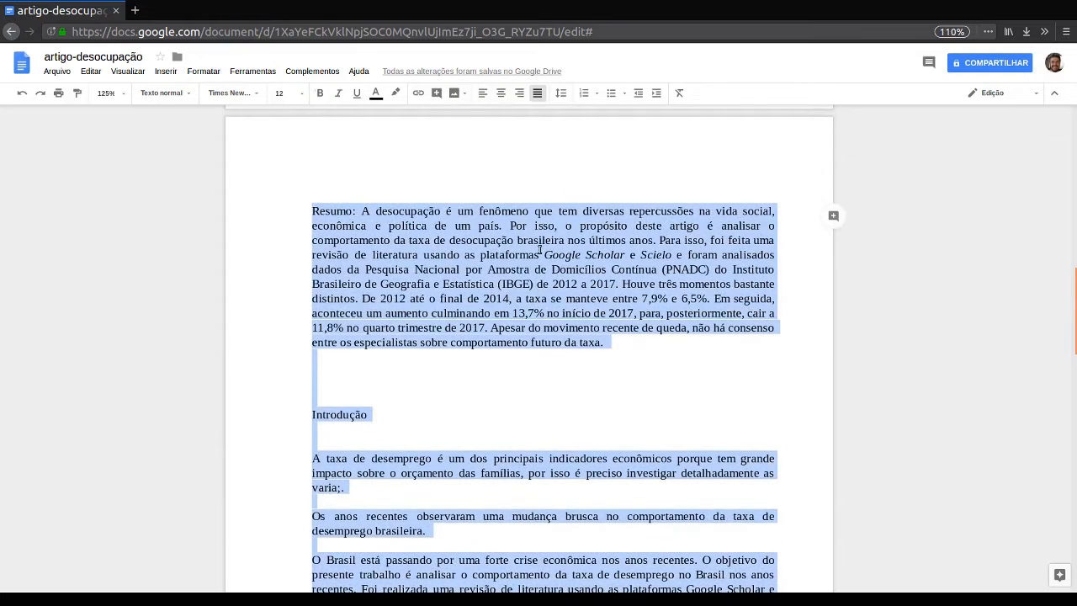
click(435, 284)
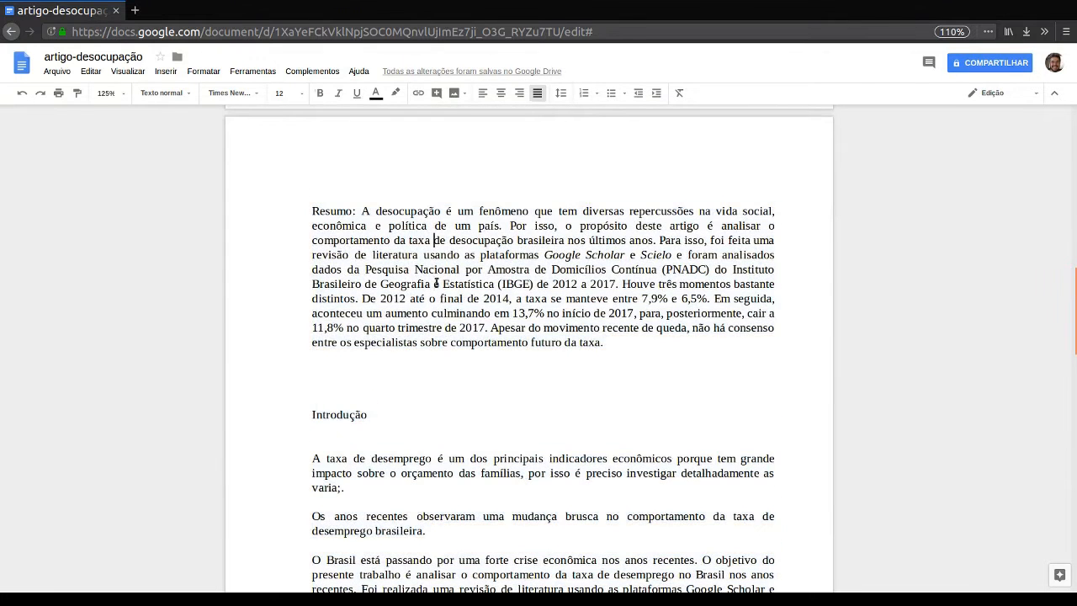
scroll(435, 282, up, 2)
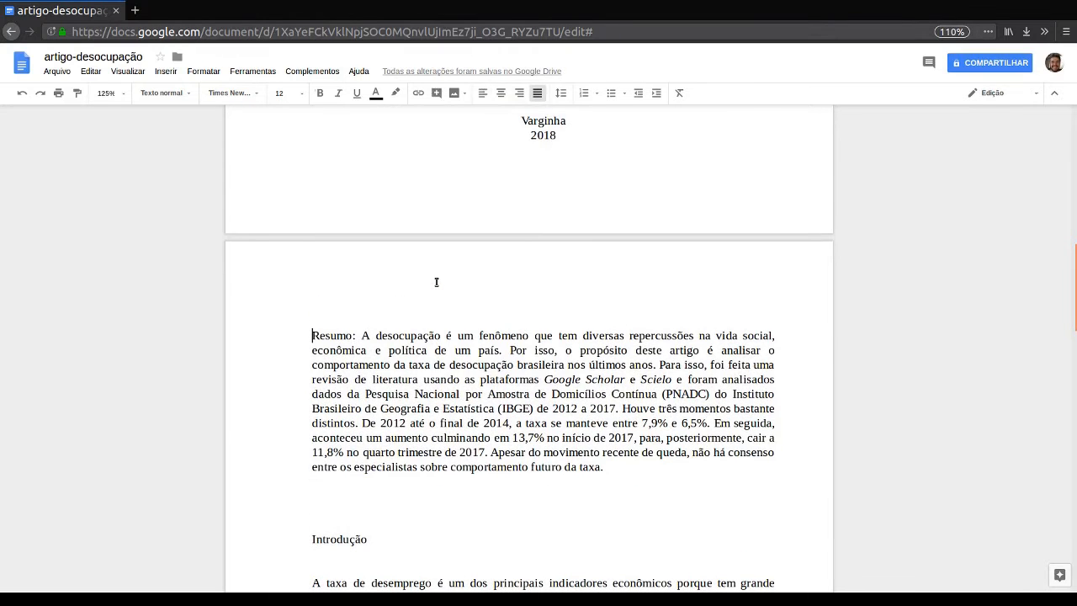
key(ctrl+shift+Right)
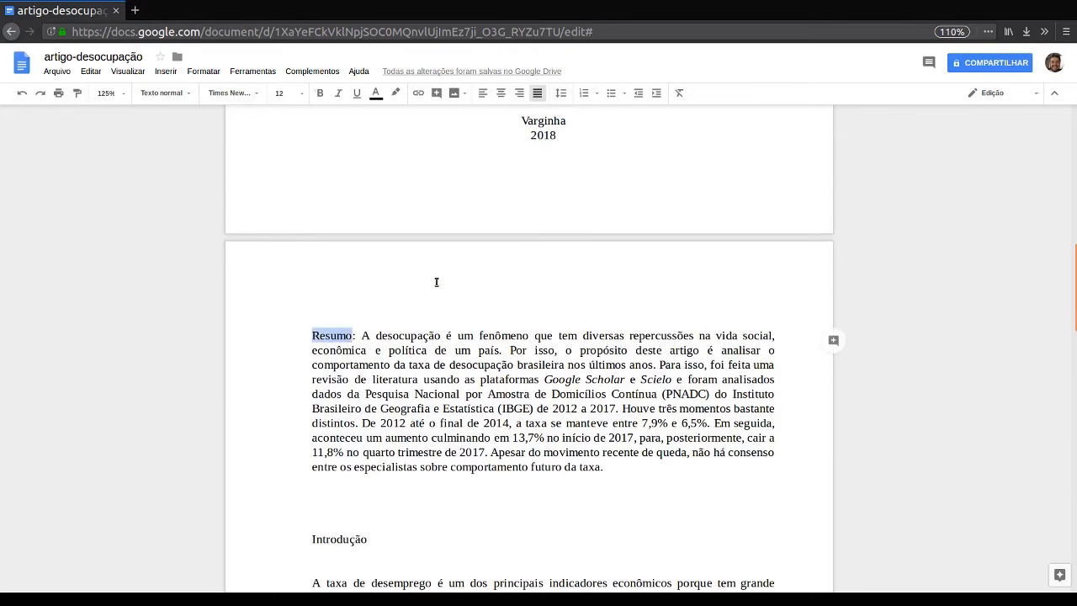
click(320, 94)
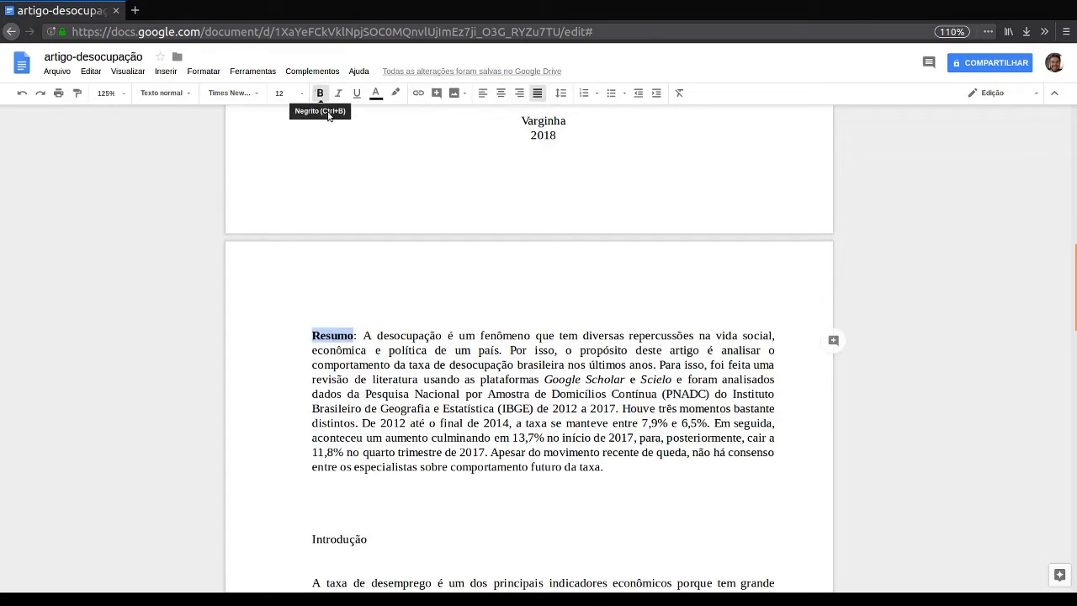
Toggle bold, italic and underline on the word "Resumo" and return it to bold only.
key(ctrl+b)
key(ctrl+b)
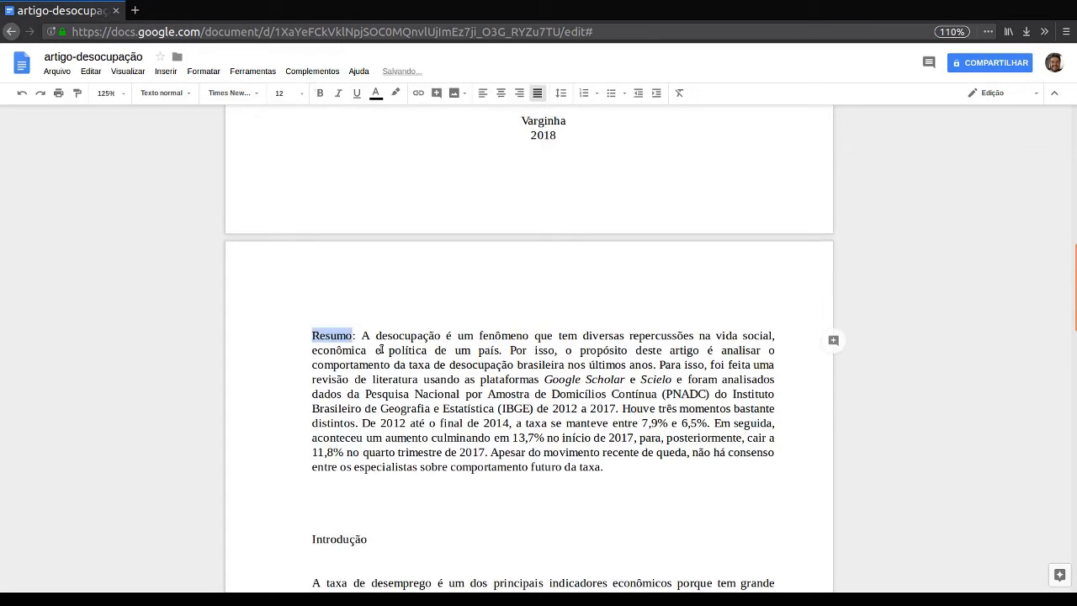
key(ctrl+b)
key(ctrl+b)
key(ctrl+b)
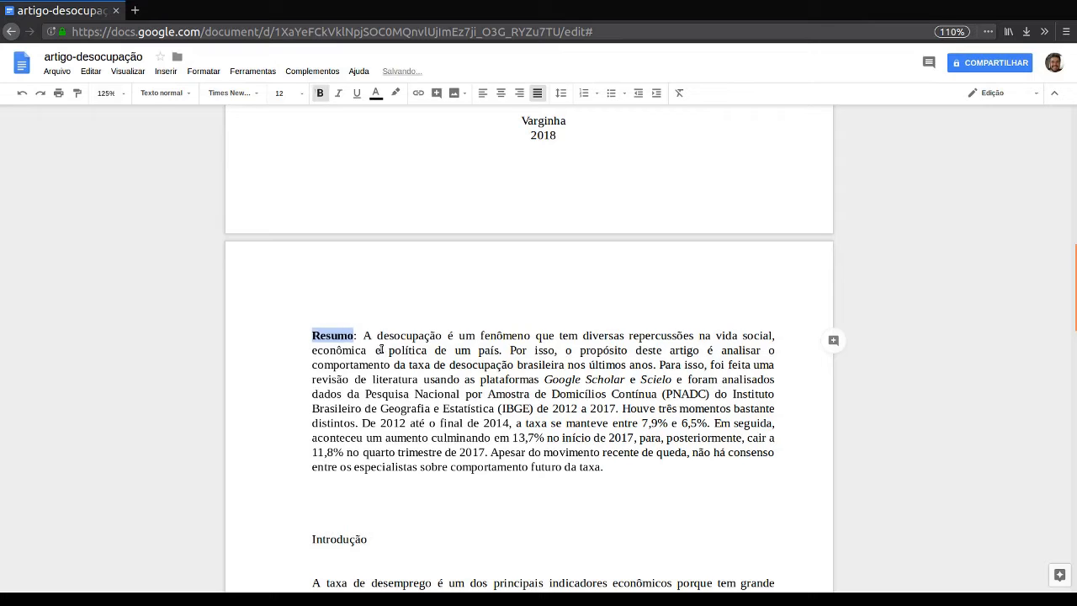
key(ctrl+i)
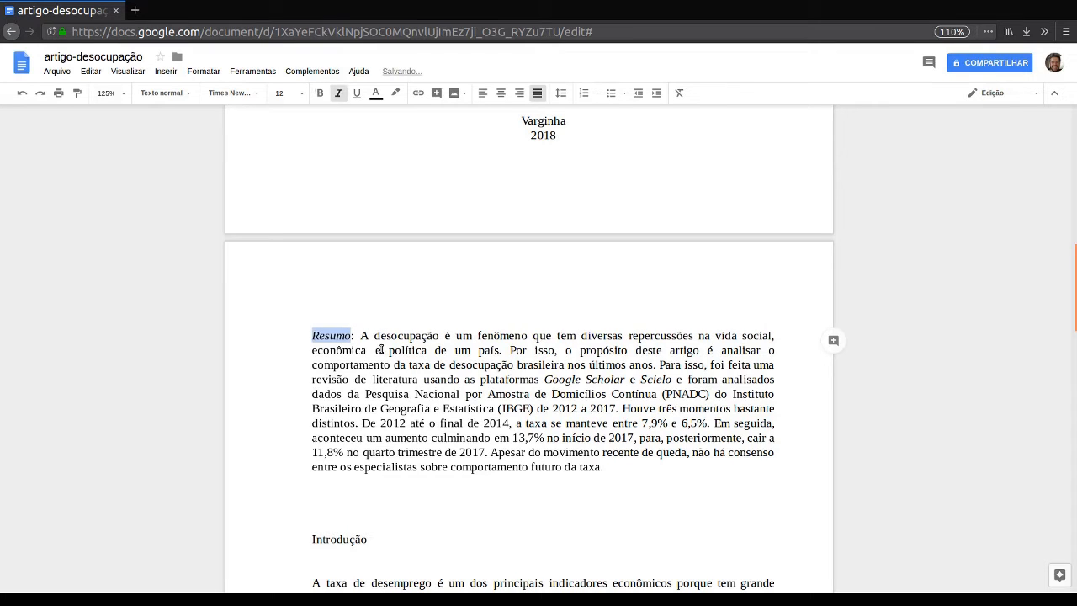
key(ctrl+i)
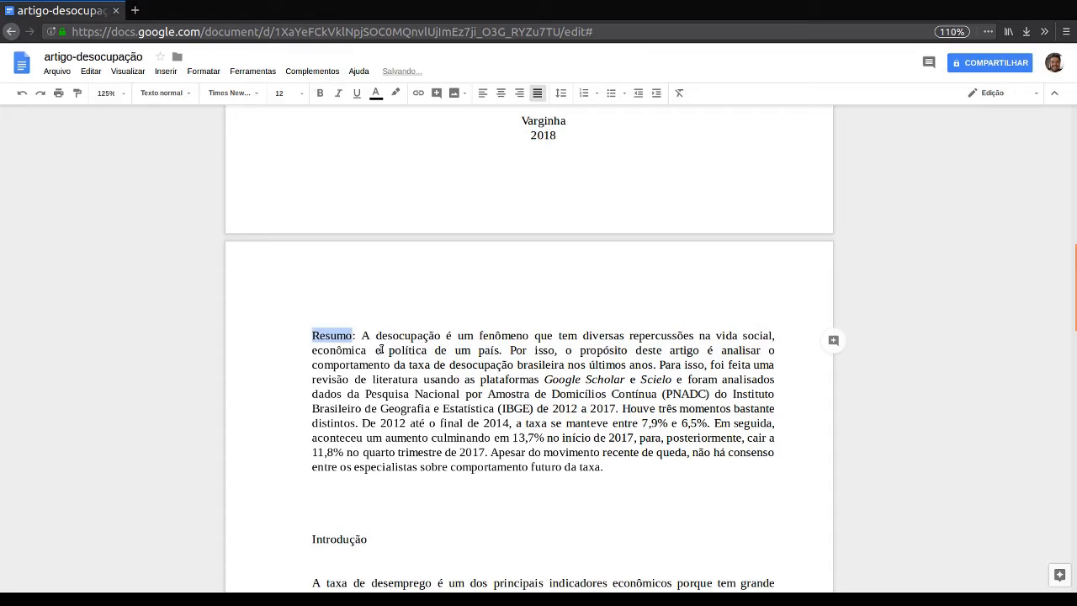
key(ctrl+u)
key(ctrl+u)
key(ctrl+b)
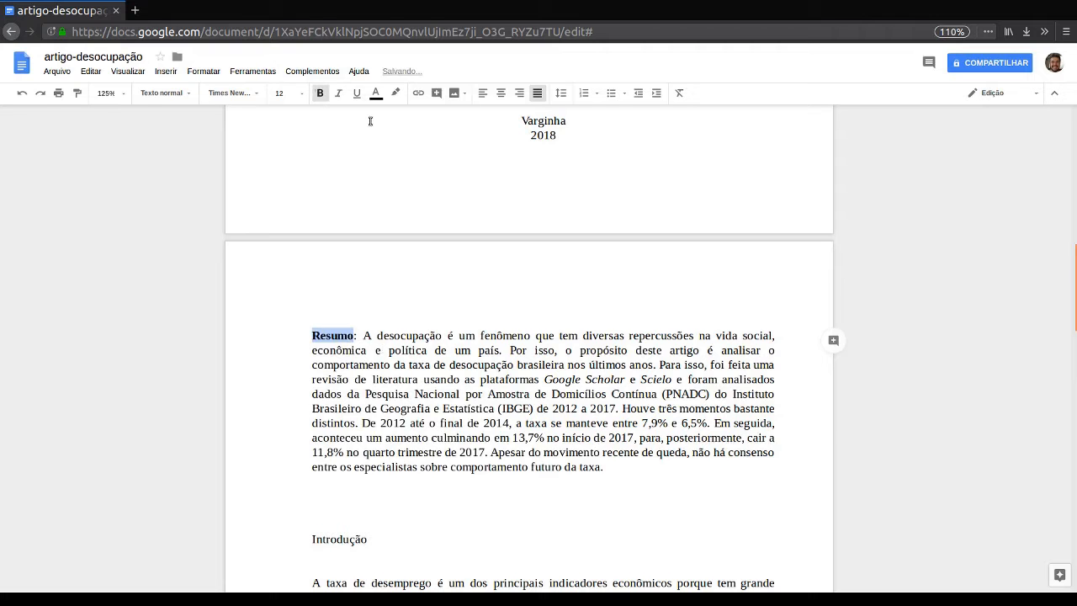
Set the font size of the whole Resumo paragraph to 10.
scroll(386, 385, down, 2)
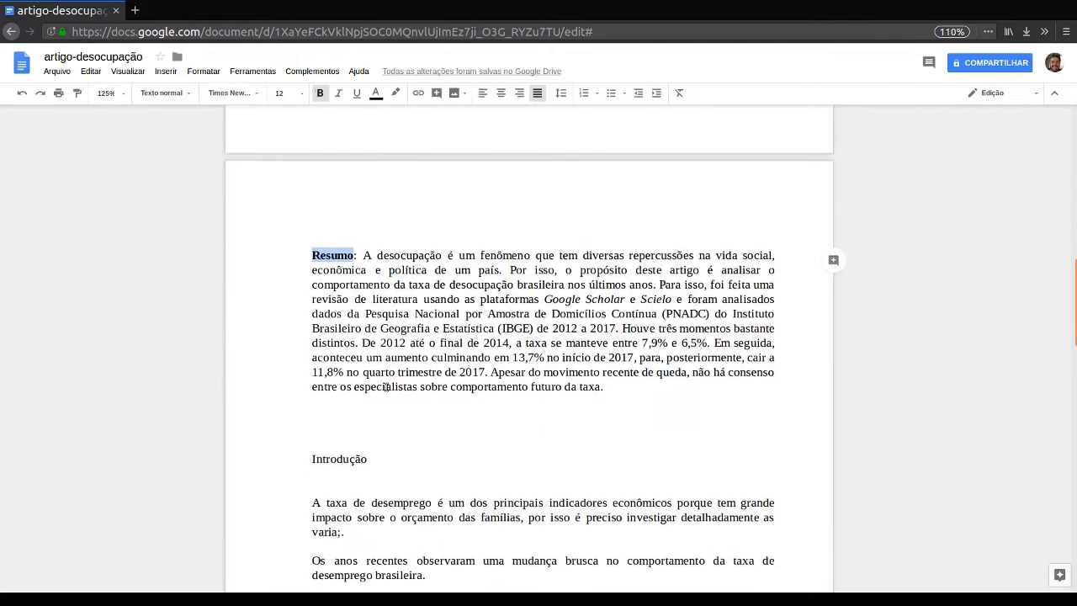
click(614, 388)
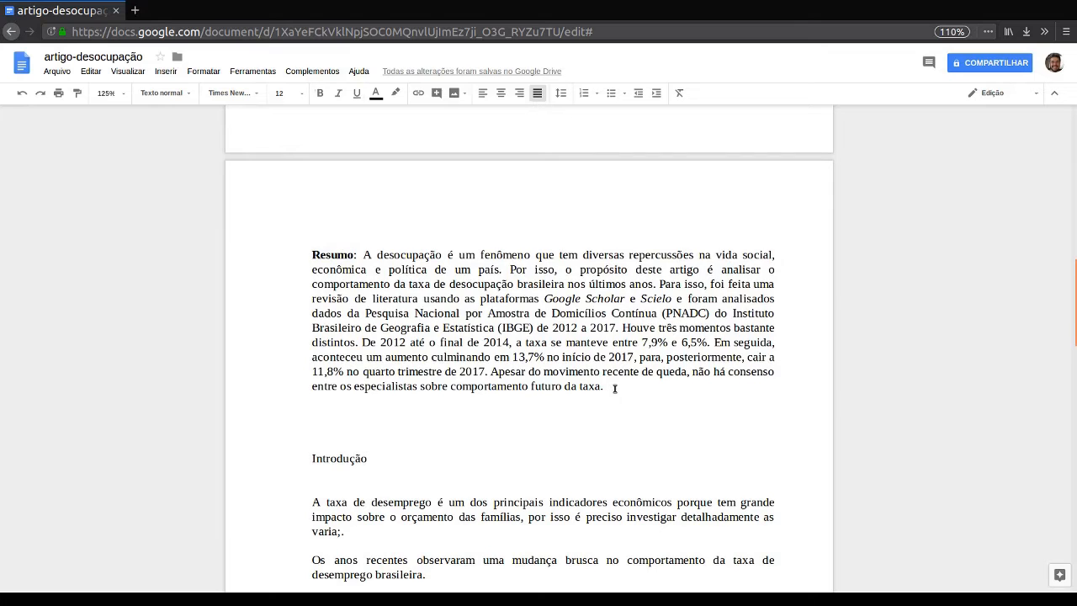
triple_click(615, 388)
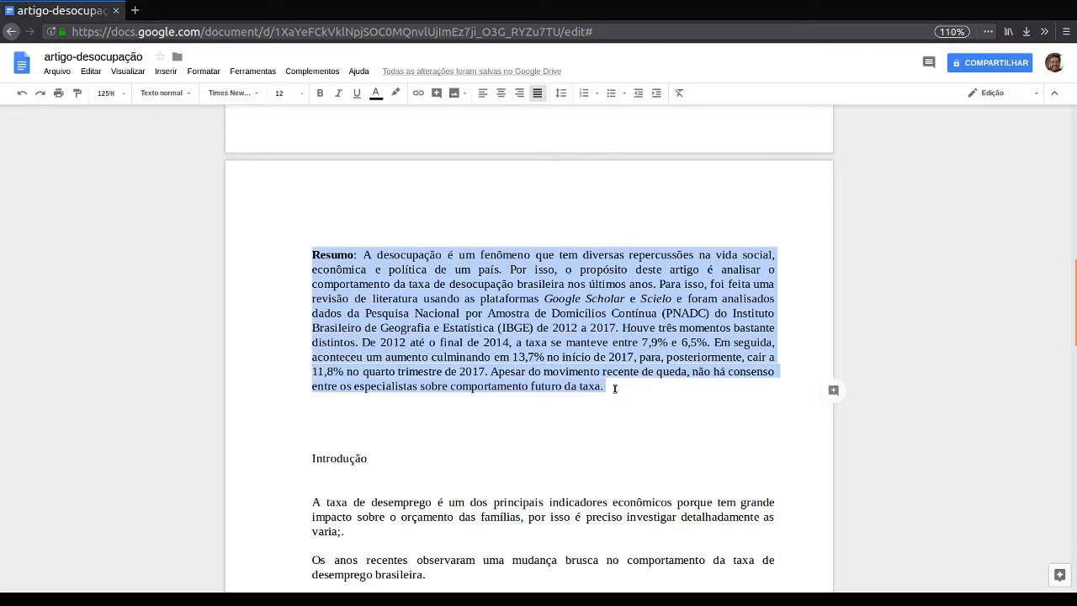
click(301, 93)
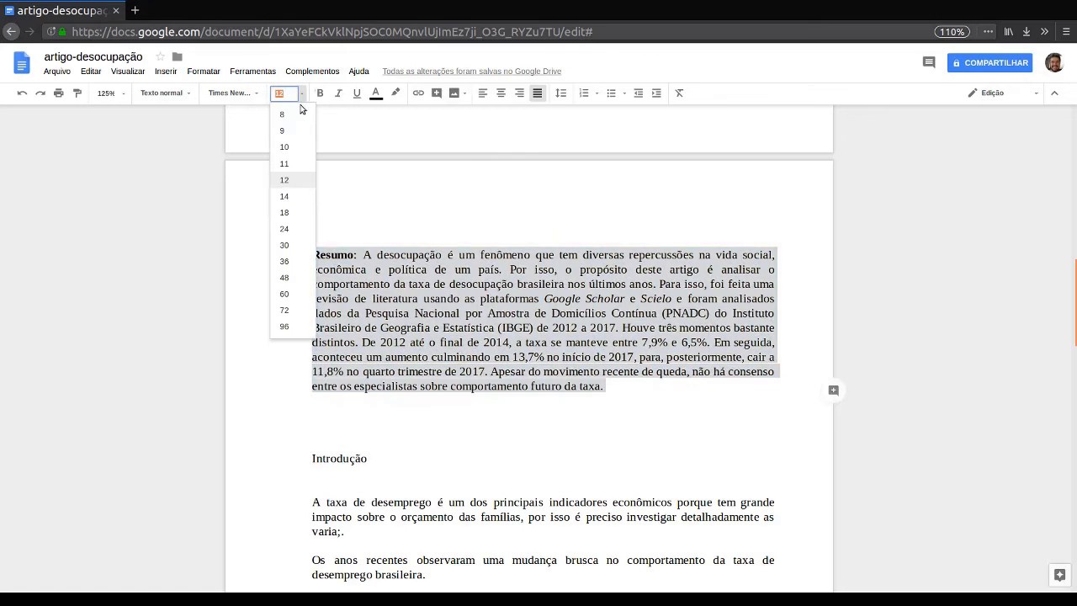
click(291, 147)
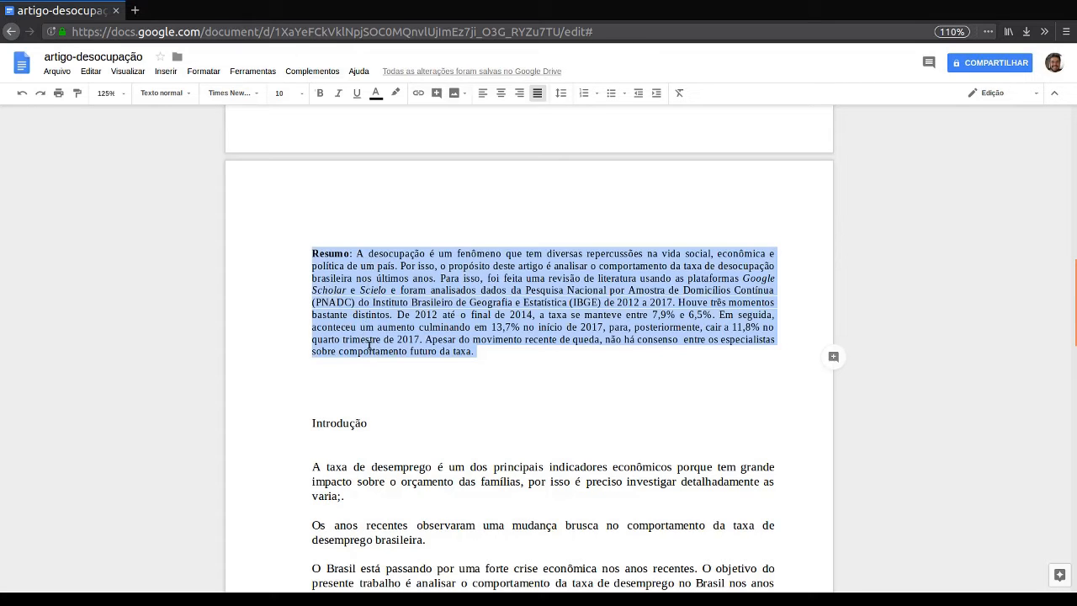
click(477, 329)
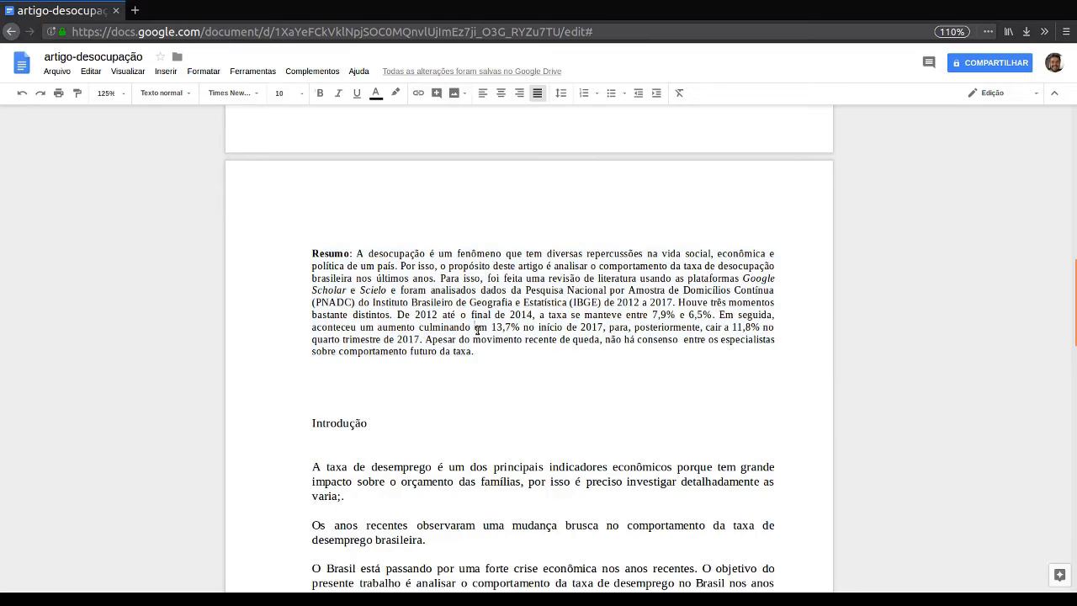
Remove one blank line between the abstract and the "Introdução" heading.
scroll(477, 329, down, 1)
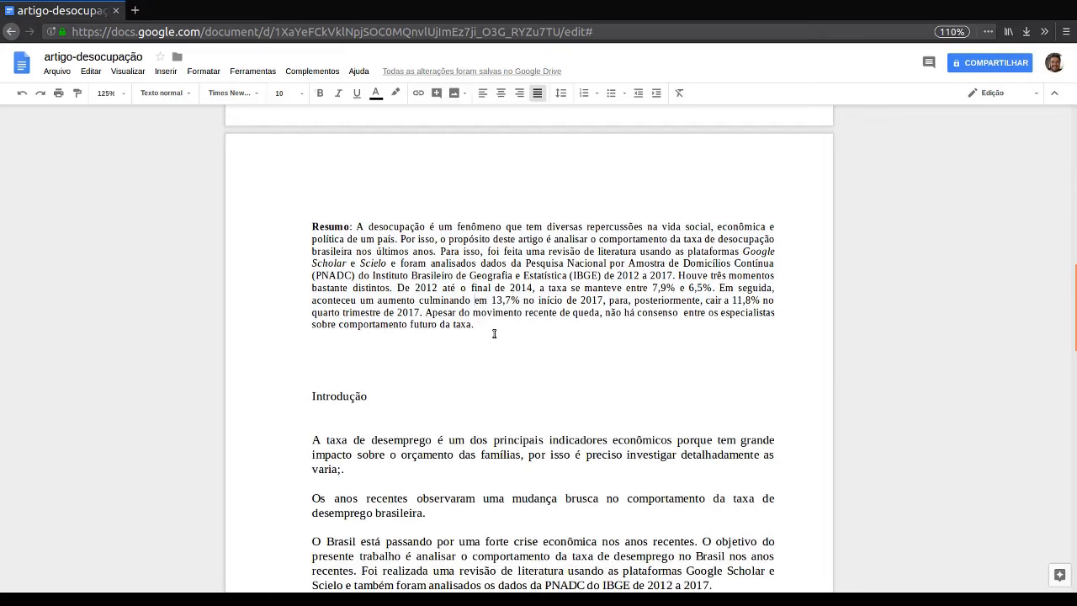
scroll(494, 333, down, 2)
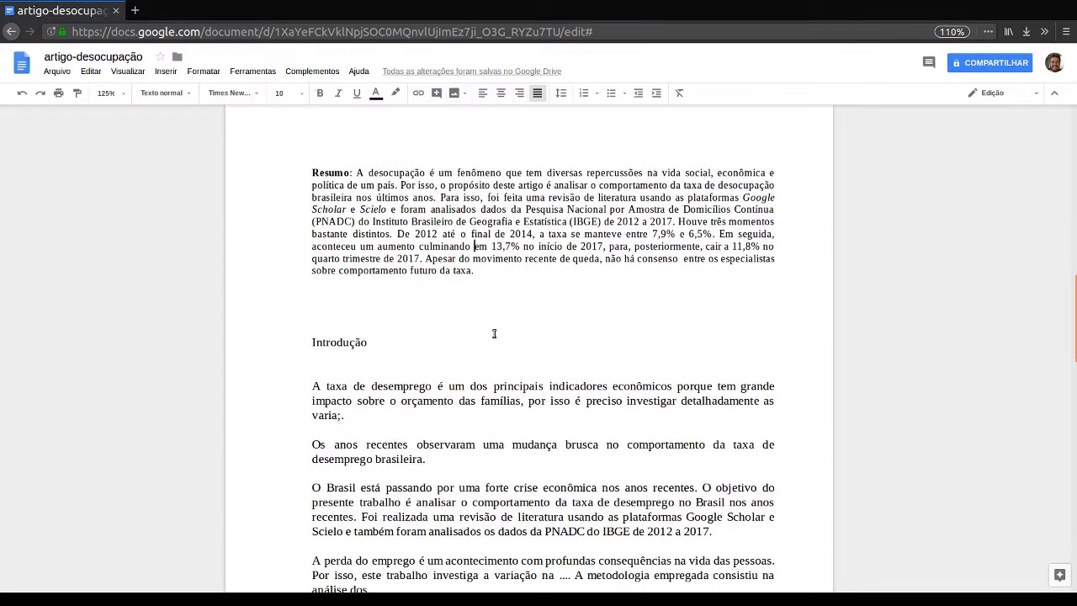
click(396, 307)
key(BackSpace)
Make the "Introdução" heading bold.
key(Down)
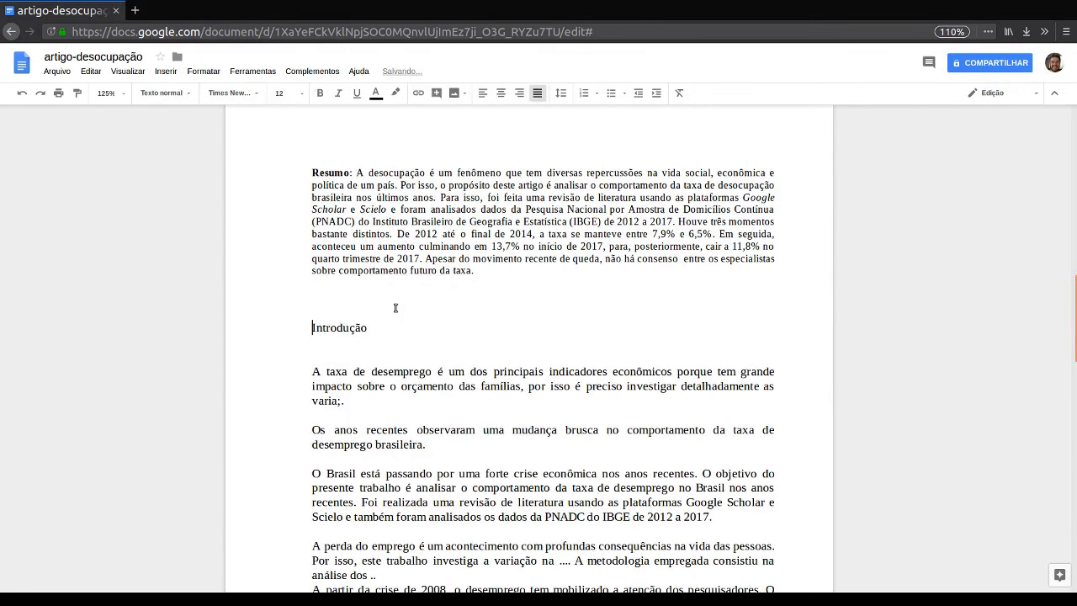
key(shift+Down)
key(shift+Left)
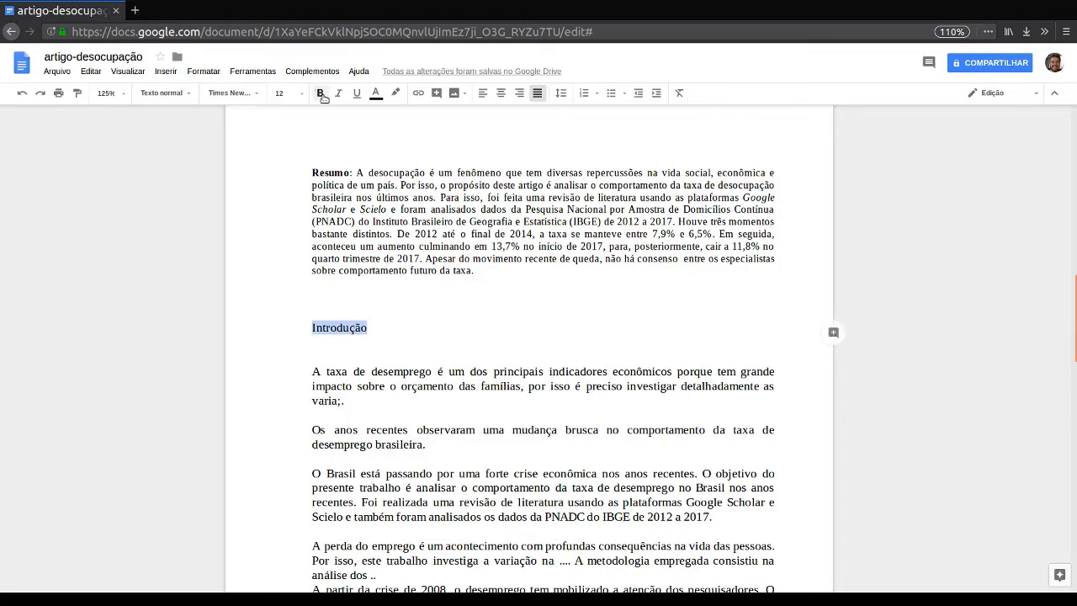
click(320, 92)
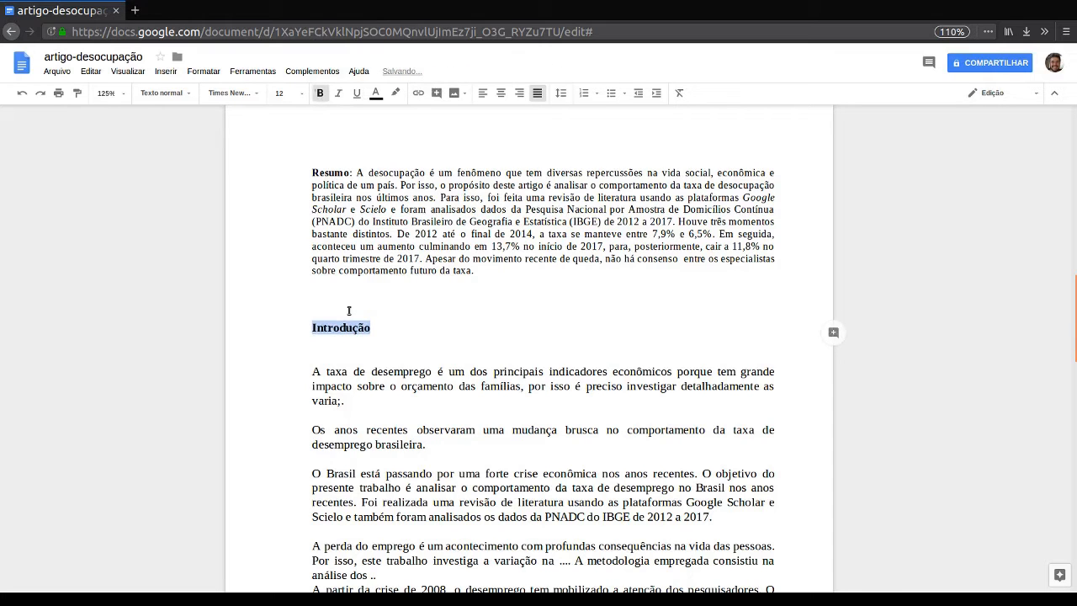
Remove one blank line between the "Introdução" heading and the first paragraph below it.
click(348, 310)
key(Down)
key(Down)
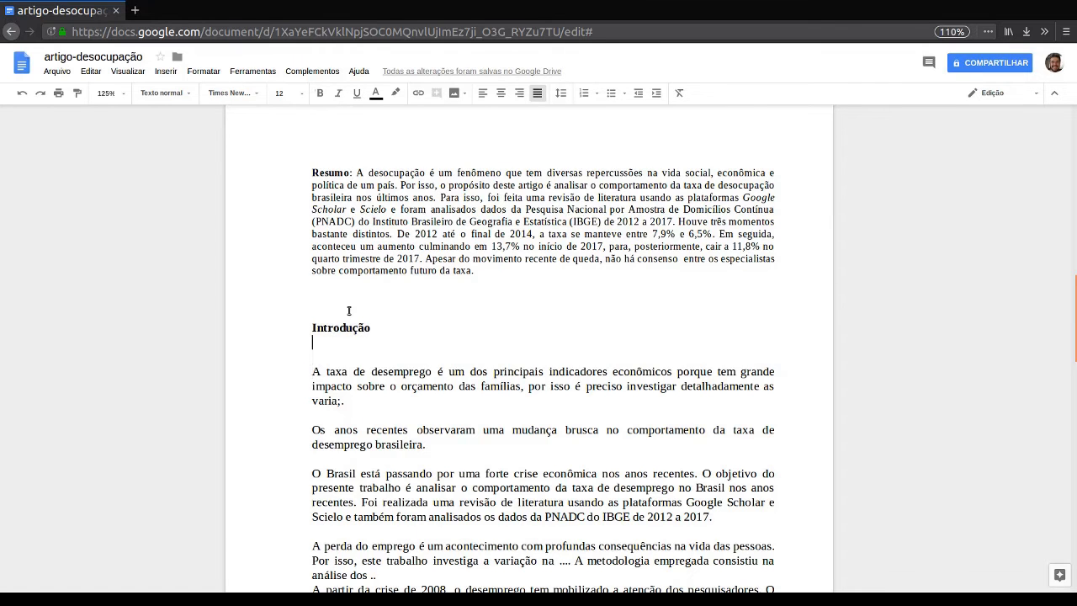
key(BackSpace)
Select the text from the "Introdução" heading through the paragraph of item 2), stopping before "Referências".
key(Up)
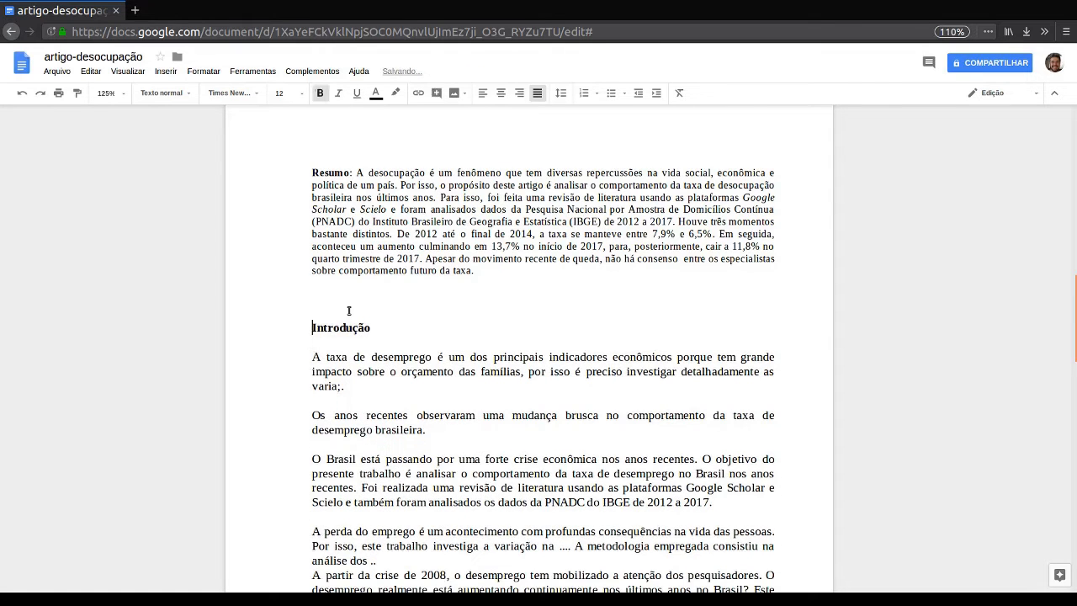
key(shift+Down)
key(shift+Down)
key(shift+Down)
key(shift+Down)
key(shift+Down)
key(shift+Down)
key(shift+Down)
key(shift+Down)
key(shift+Down)
key(shift+Down)
key(shift+Down)
key(shift+Down)
key(shift+Down)
key(shift+Down)
key(shift+Down)
key(shift+Down)
key(shift+Down)
key(shift+Down)
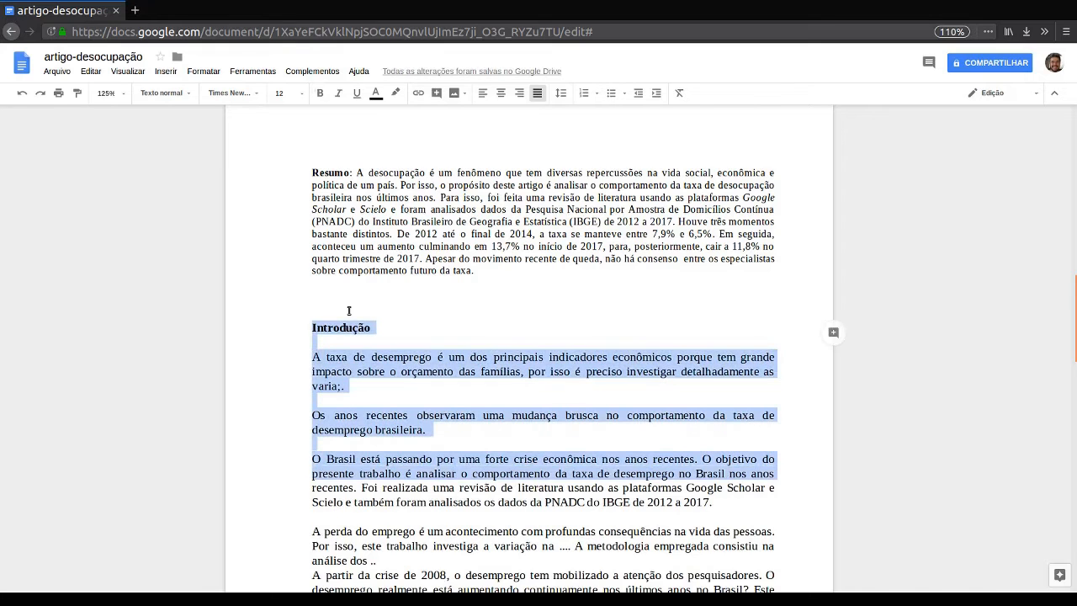
key(shift+Down)
key(shift+Down)
key(shift+Down)
key(shift+Down)
key(shift+Down)
key(shift+Down)
key(shift+Down)
key(shift+Down)
key(shift+Down)
key(shift+Down)
key(shift+Down)
key(shift+Down)
key(shift+Down)
key(shift+Down)
key(shift+Down)
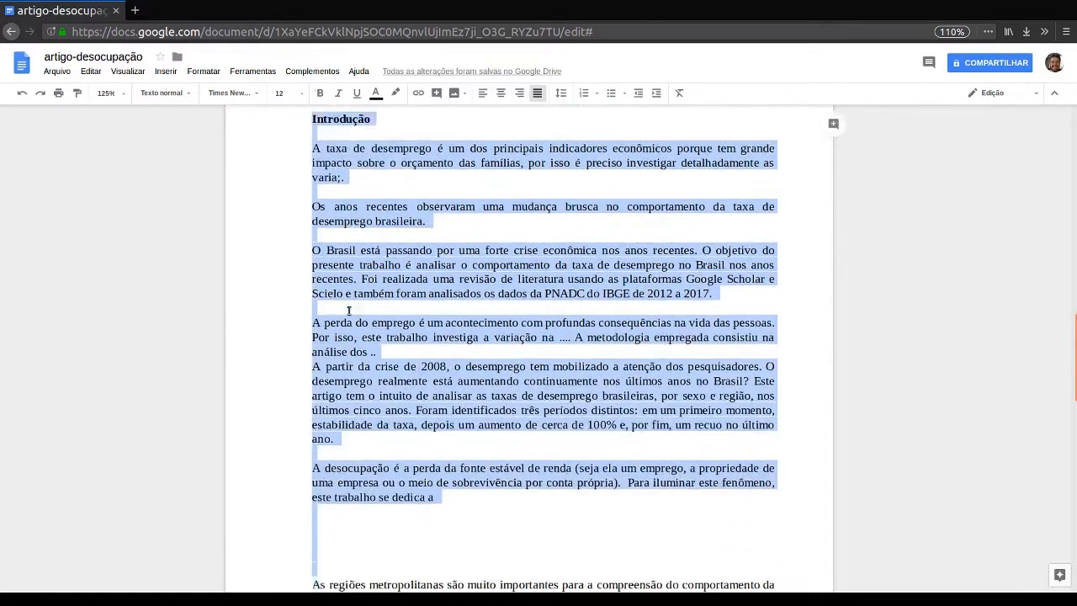
scroll(348, 310, down, 4)
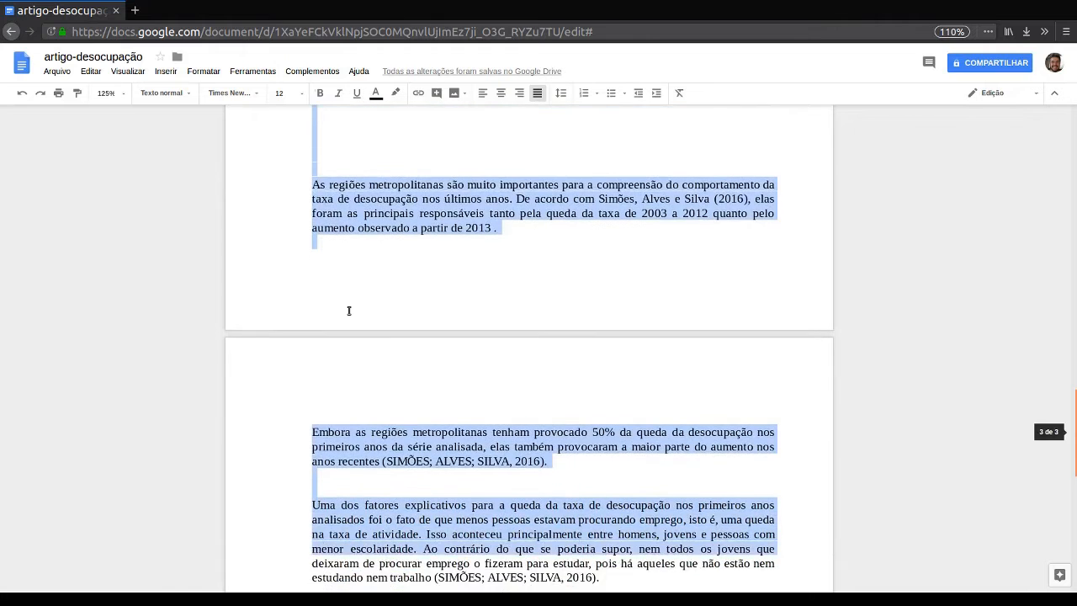
scroll(348, 310, down, 1)
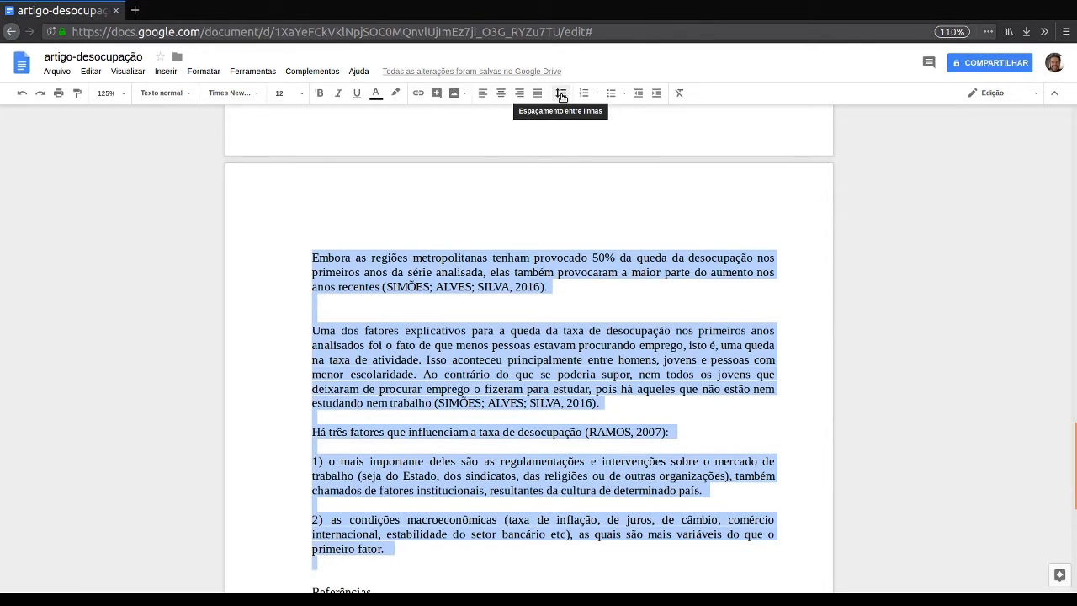
Try 1,15 line spacing on the selected text and return it to single spacing.
click(562, 97)
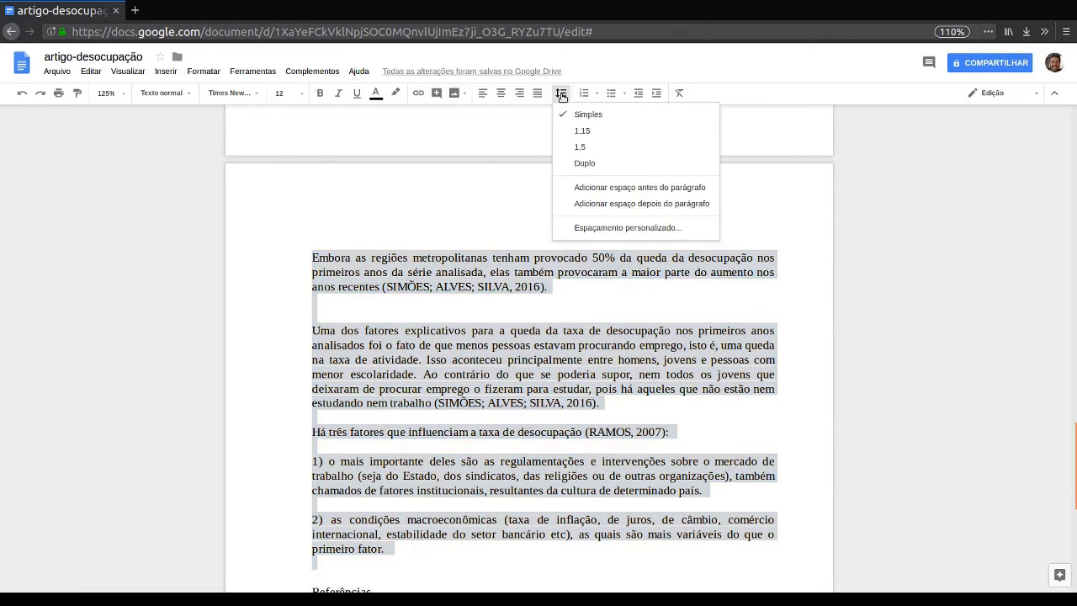
click(596, 133)
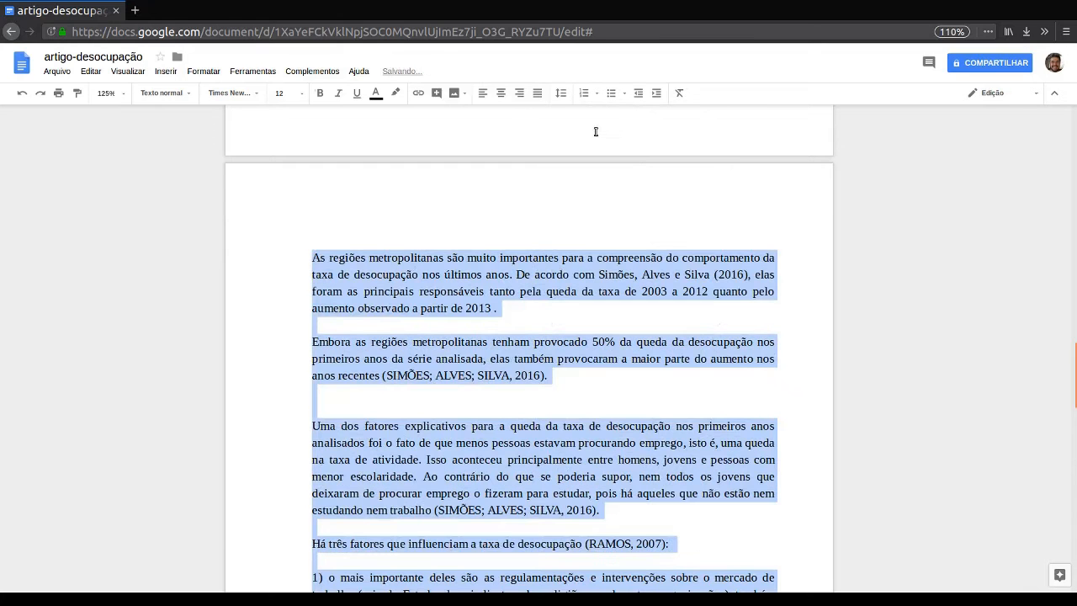
click(564, 95)
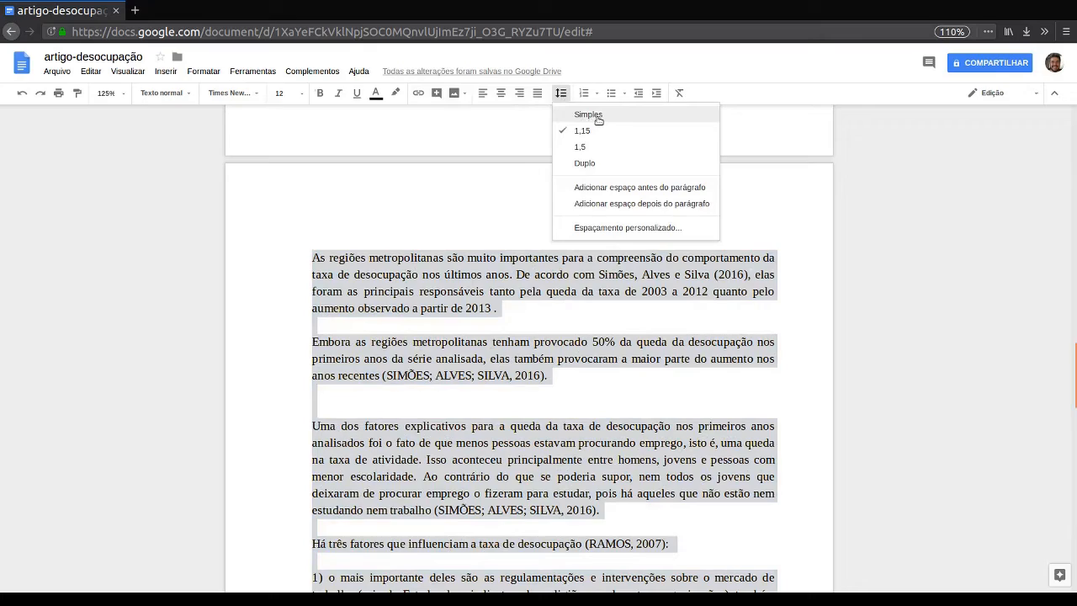
click(597, 116)
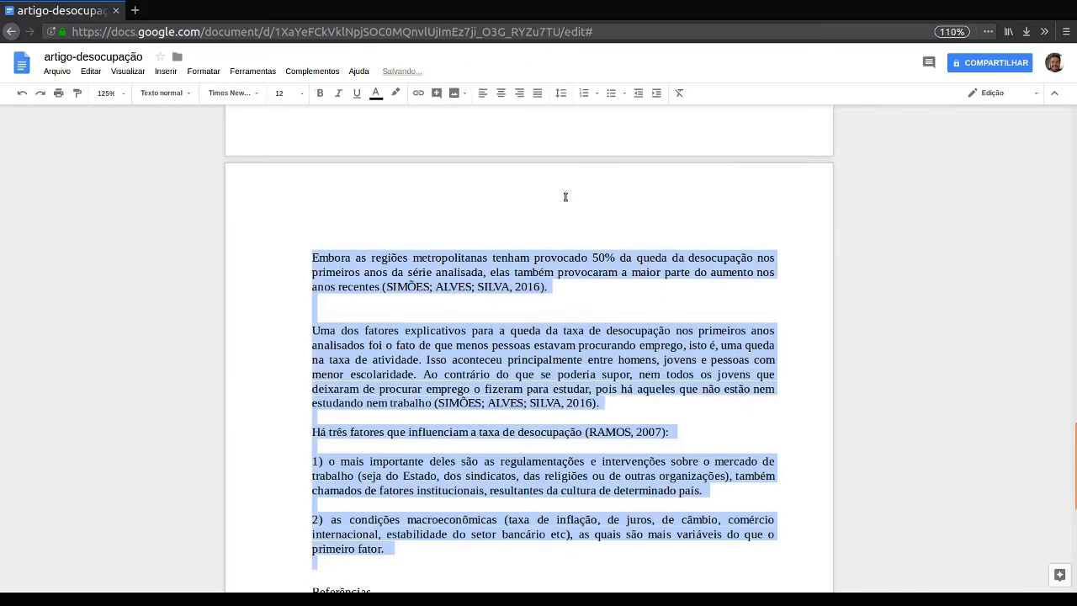
Set the line spacing of the selected text, from "Introdução" through item 2), to 1,5.
scroll(566, 196, up, 4)
scroll(566, 196, up, 6)
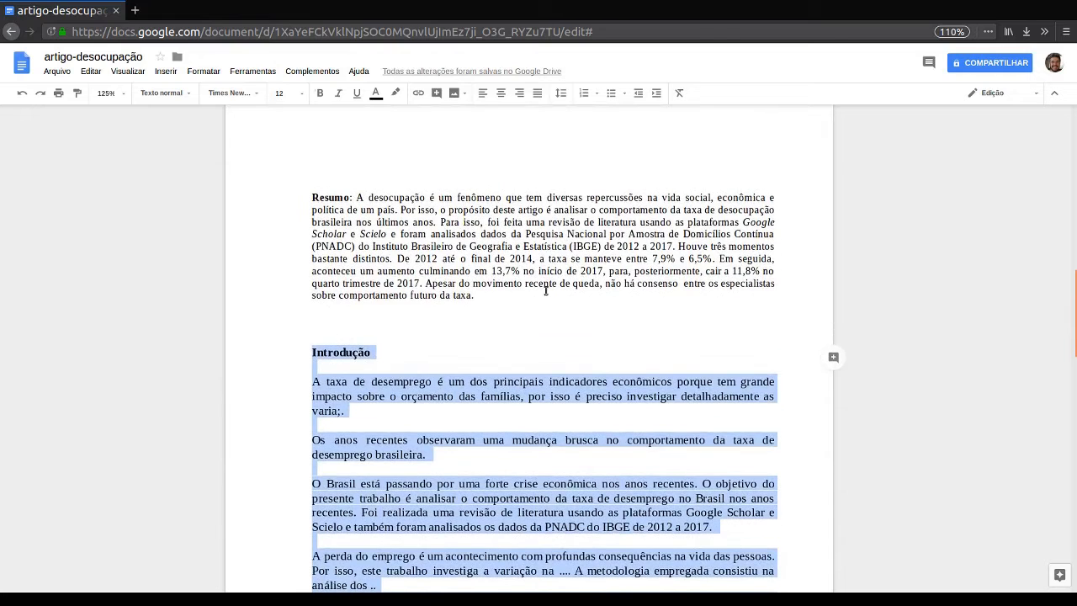
click(561, 92)
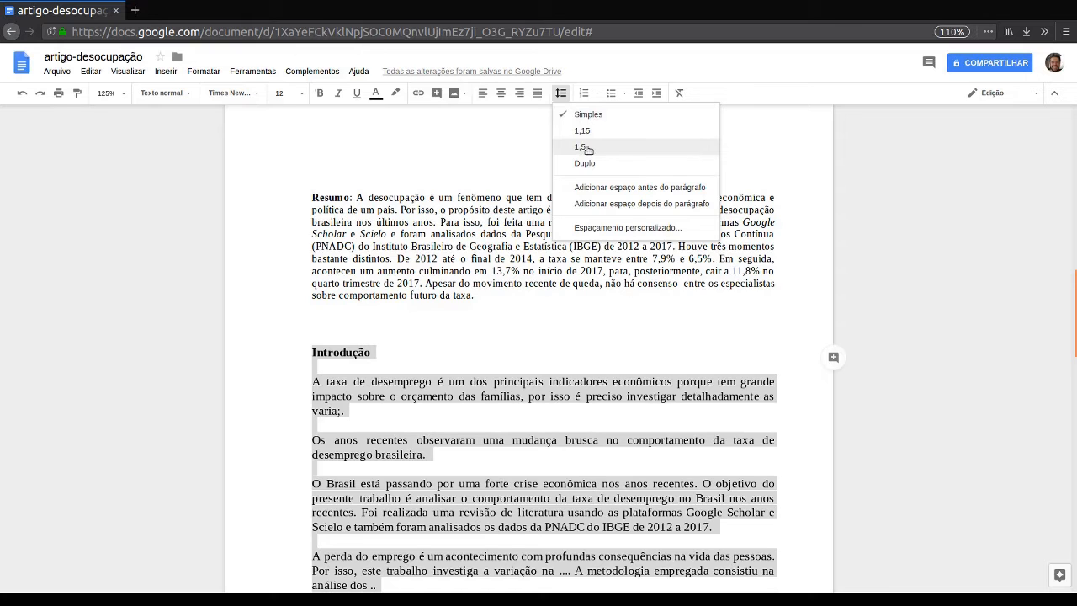
click(587, 149)
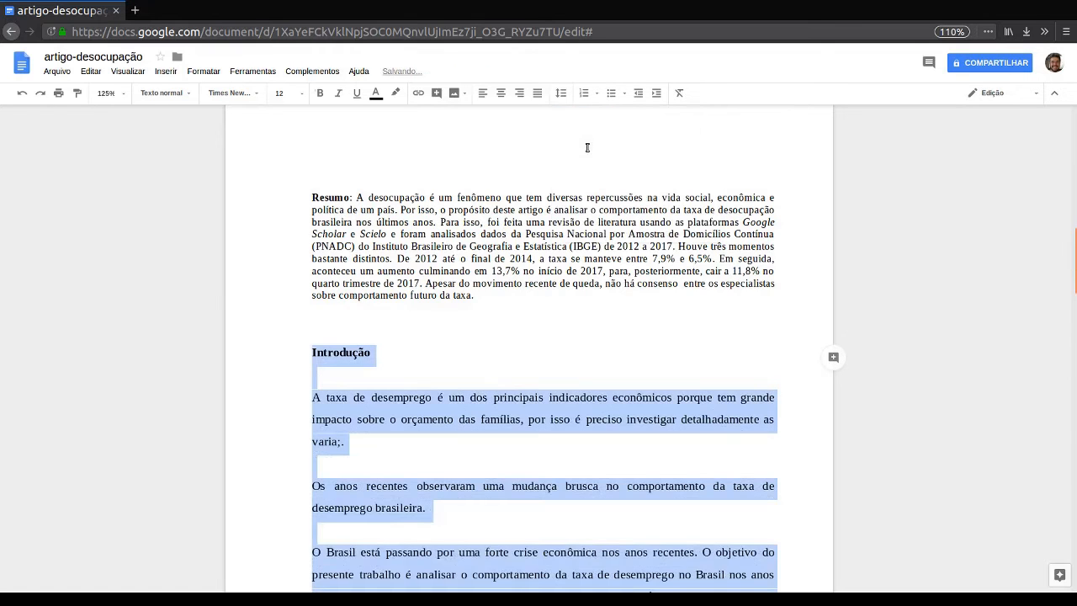
click(454, 400)
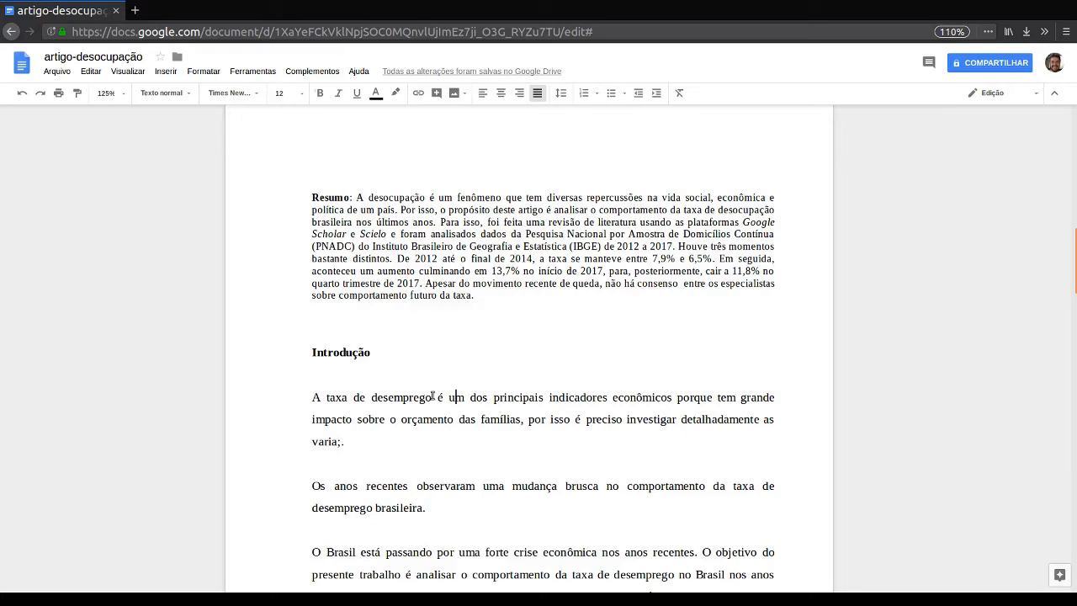
scroll(437, 423, down, 1)
key(Home)
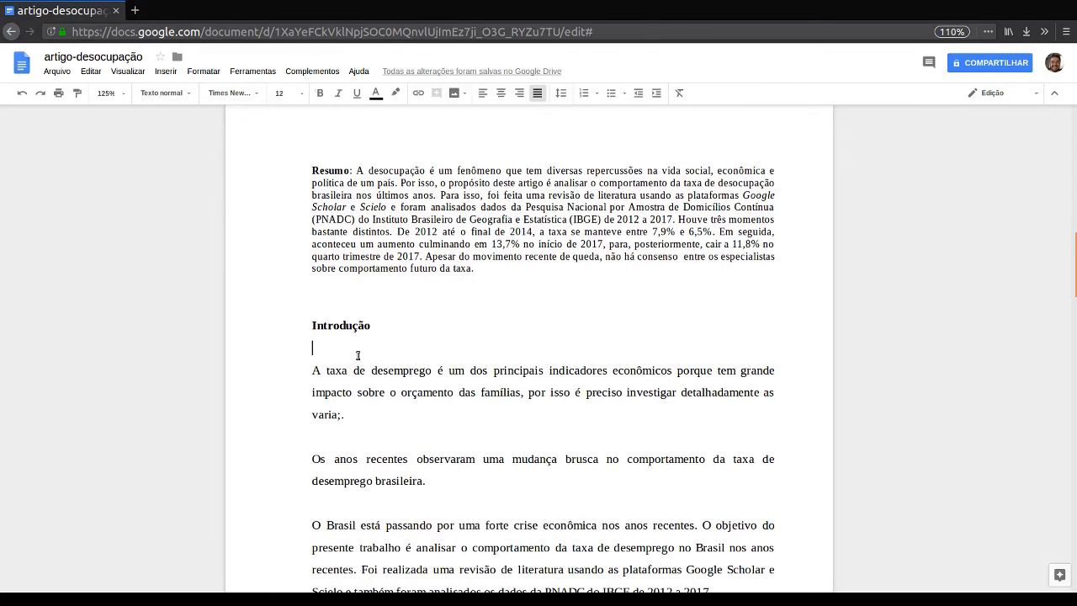
key(shift+Down)
key(shift+Down)
key(shift+Down)
key(shift+Down)
key(shift+Down)
key(shift+Down)
key(shift+Down)
key(shift+Down)
key(shift+Down)
key(shift+Down)
key(shift+Down)
key(shift+Down)
key(shift+Down)
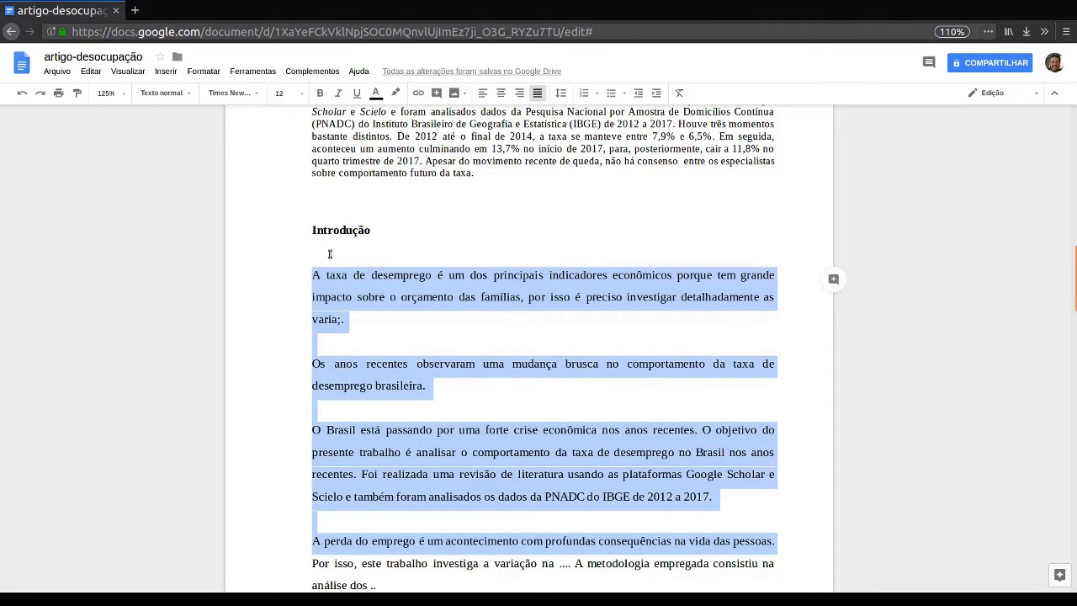
Place the cursor in the "Introdução" heading and display the ruler.
click(362, 230)
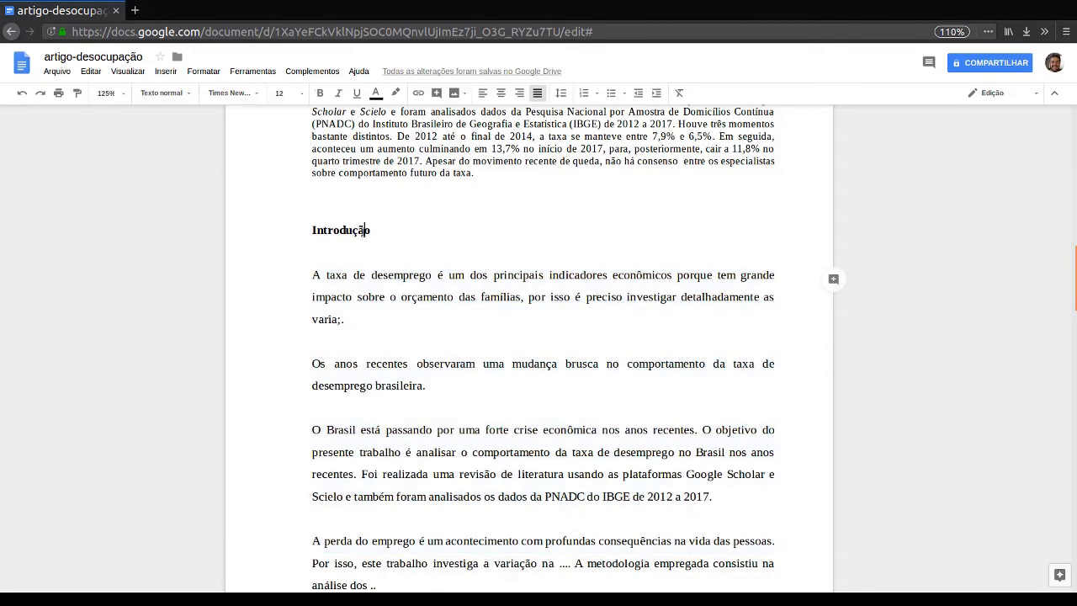
click(124, 74)
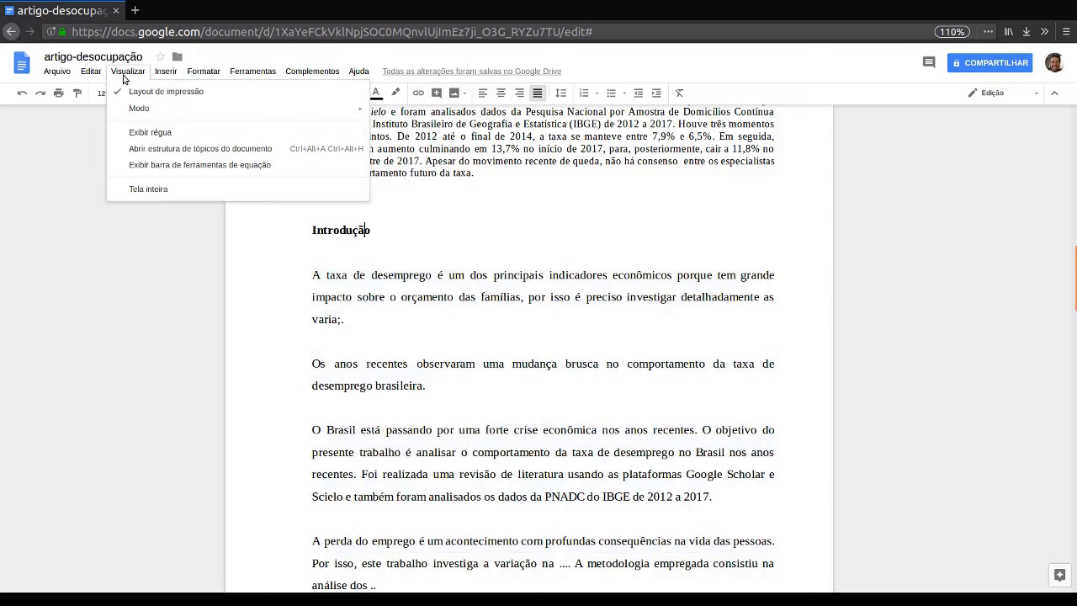
click(149, 135)
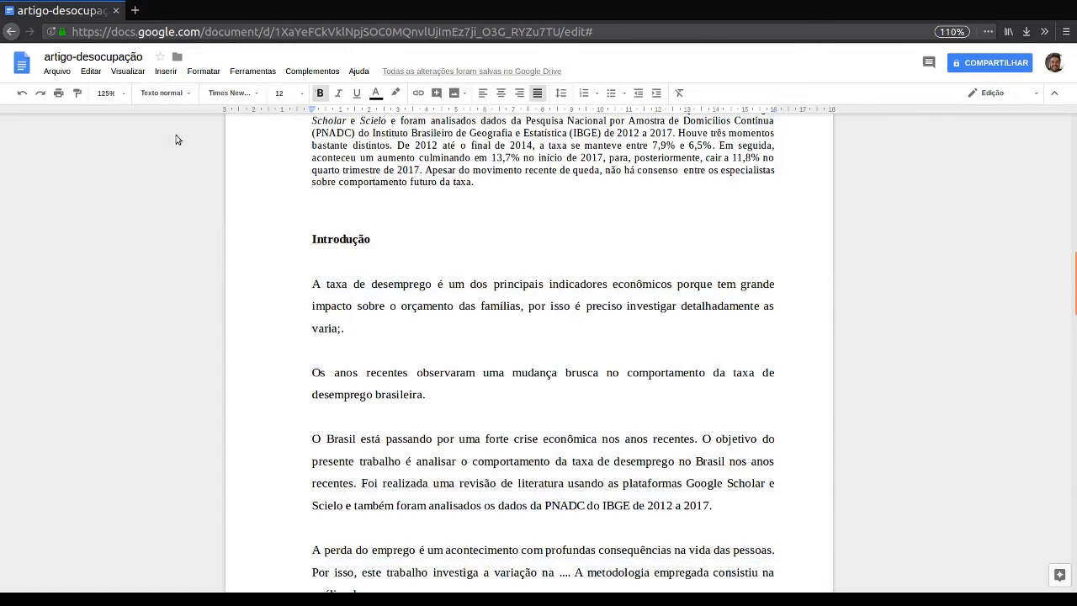
Delete the stray semicolon after "varia" at the end of the first Introdução paragraph.
click(320, 283)
triple_click(321, 283)
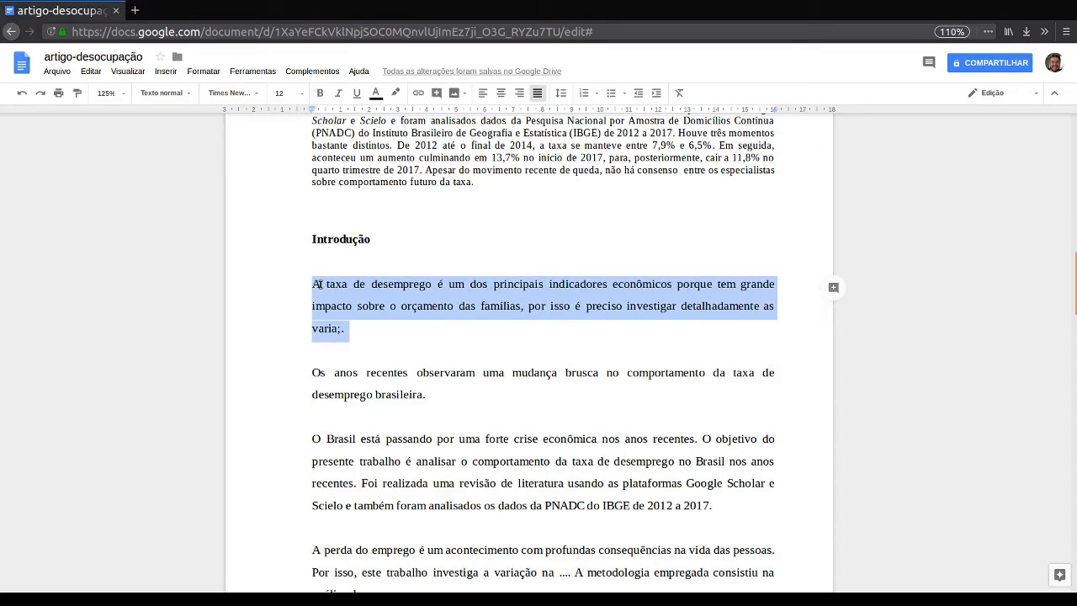
key(Right)
key(Left)
key(BackSpace)
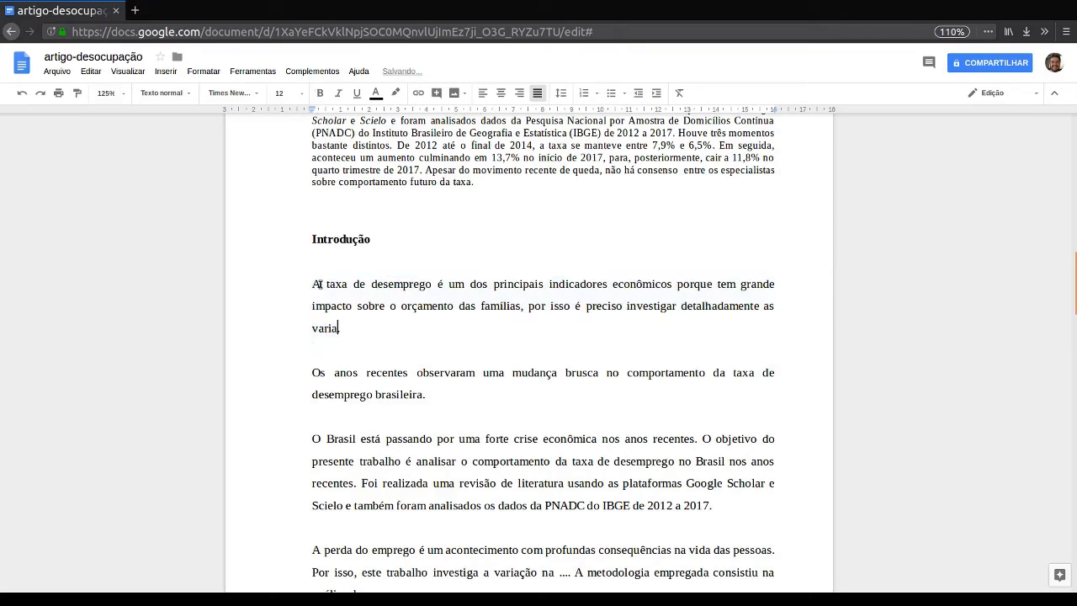
Try a 2 cm left indent on the whole first Introdução paragraph and return it to 0.
triple_click(319, 284)
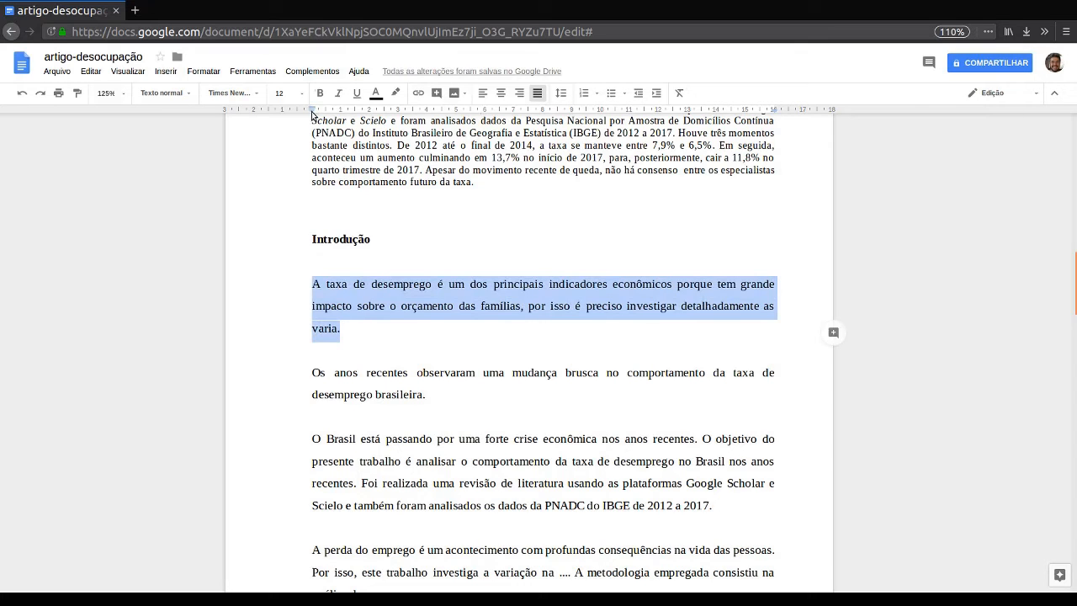
drag(313, 113, 367, 114)
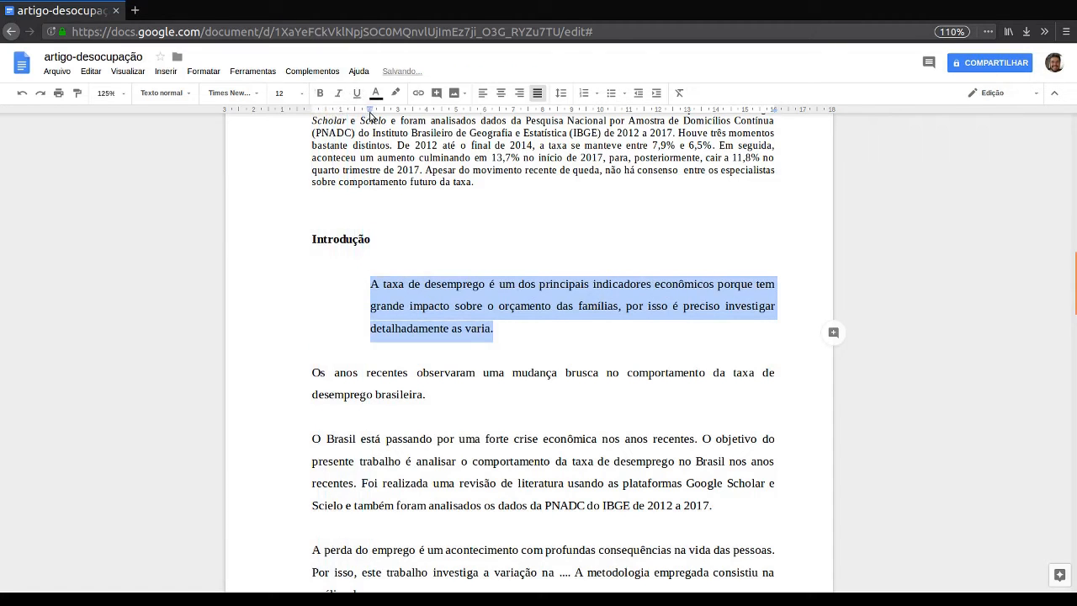
drag(368, 113, 314, 112)
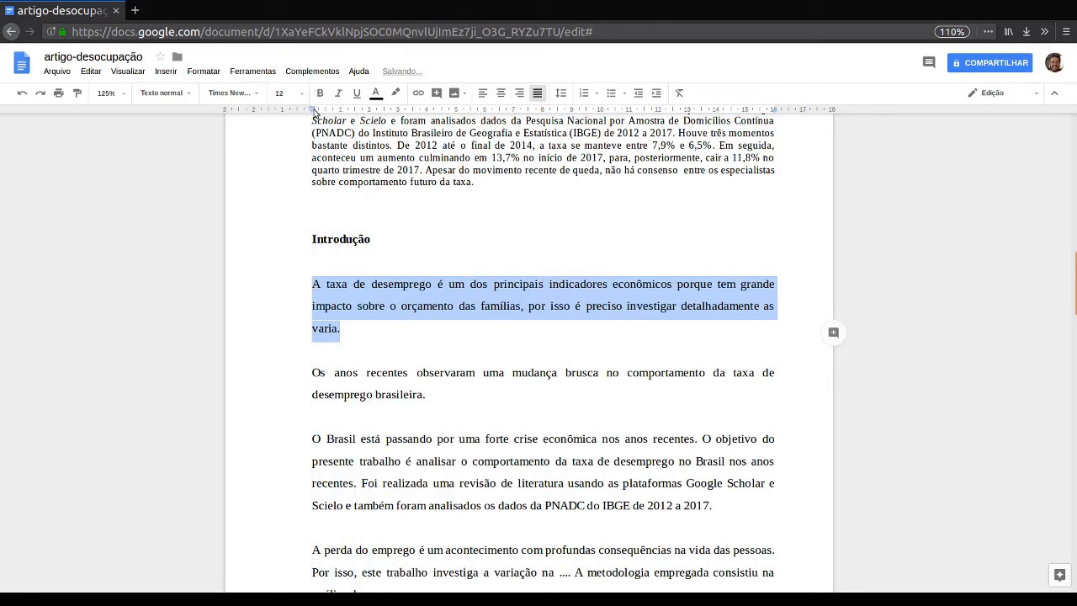
Give the first Introdução paragraph a first-line indent of about 1.25 cm, matching a tab inserted before "Os anos recentes".
drag(314, 111, 353, 112)
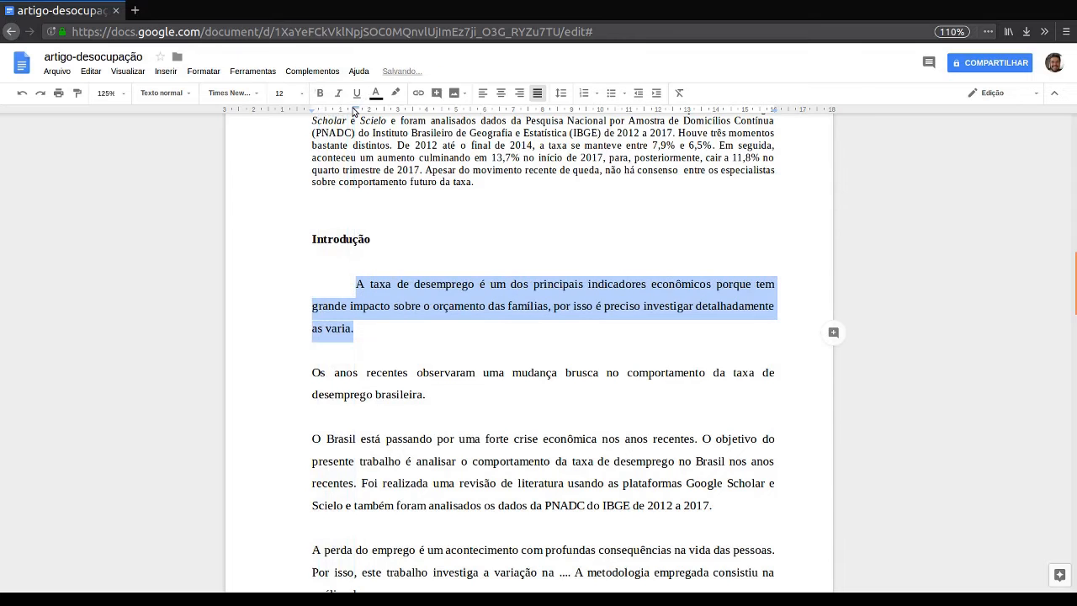
click(313, 375)
key(Tab)
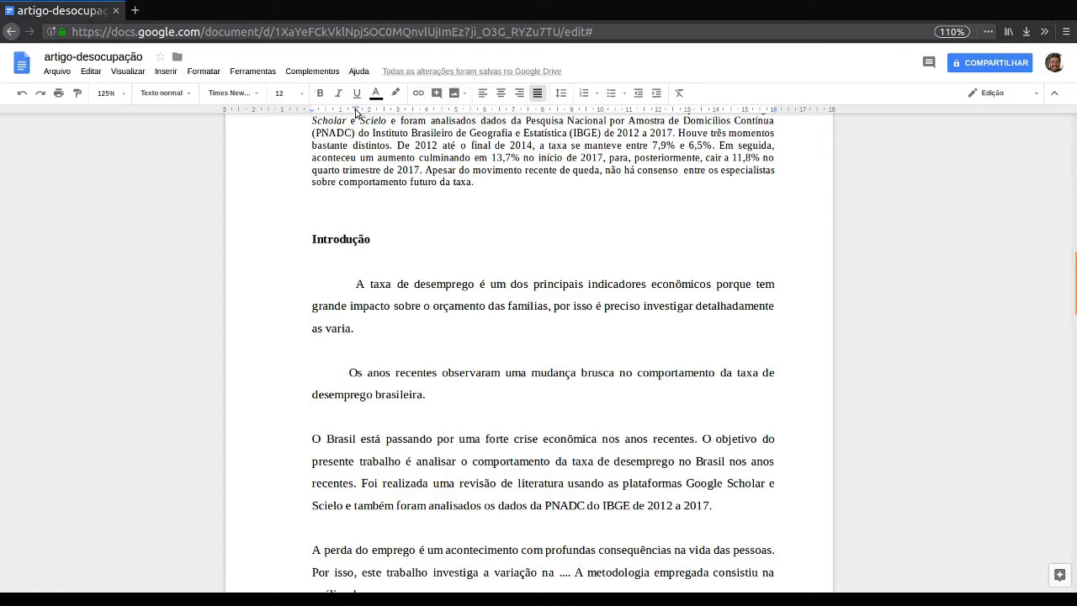
drag(355, 111, 351, 110)
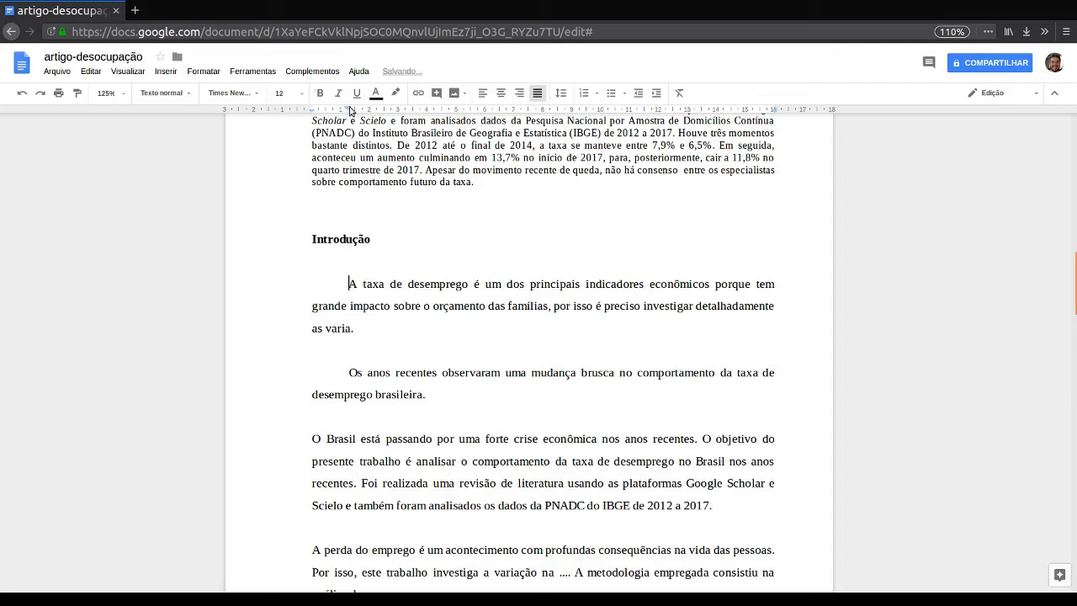
Apply the first paragraph's first-line indent of about 1.25 cm to all body text from "A taxa de desemprego" through item 2).
triple_click(319, 288)
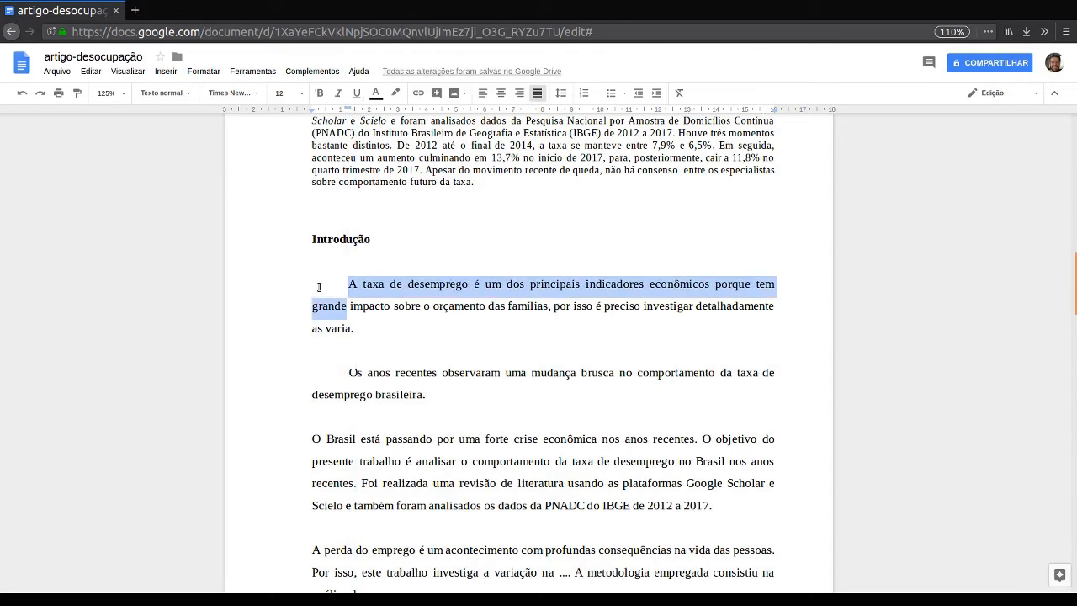
key(shift+Down)
key(shift+Down)
key(shift+Down)
key(shift+Down)
key(shift+Down)
key(shift+Down)
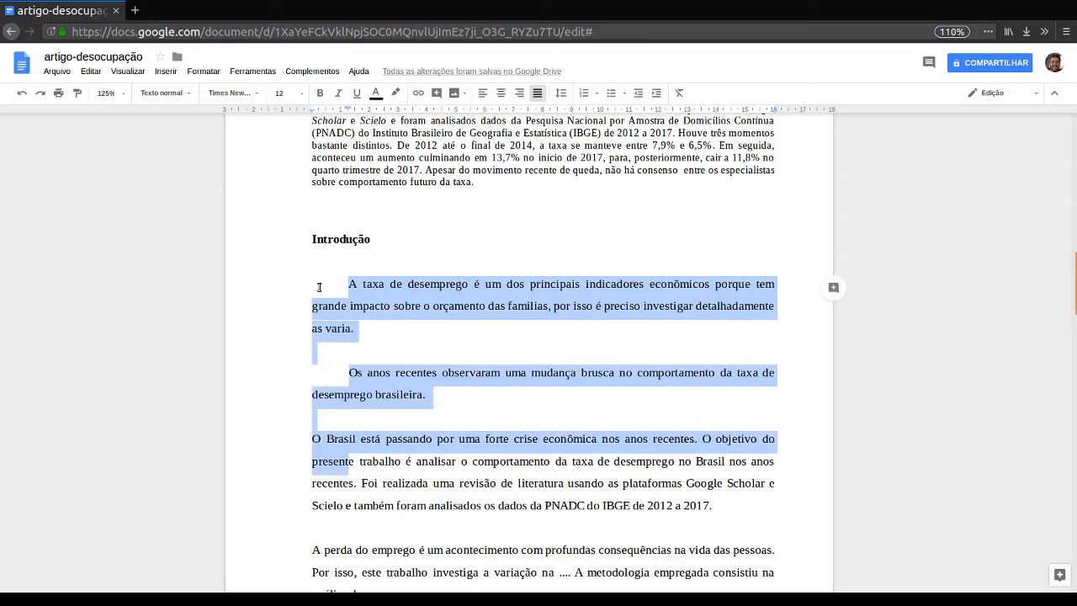
key(shift+Down)
key(shift+Down)
key(shift+Down)
key(shift+Down)
key(shift+Down)
key(shift+Down)
key(shift+Down)
key(shift+Down)
key(shift+Down)
key(shift+Down)
key(shift+Down)
key(shift+Down)
key(shift+Down)
key(shift+Down)
key(shift+Down)
key(shift+Down)
key(shift+Down)
key(shift+Down)
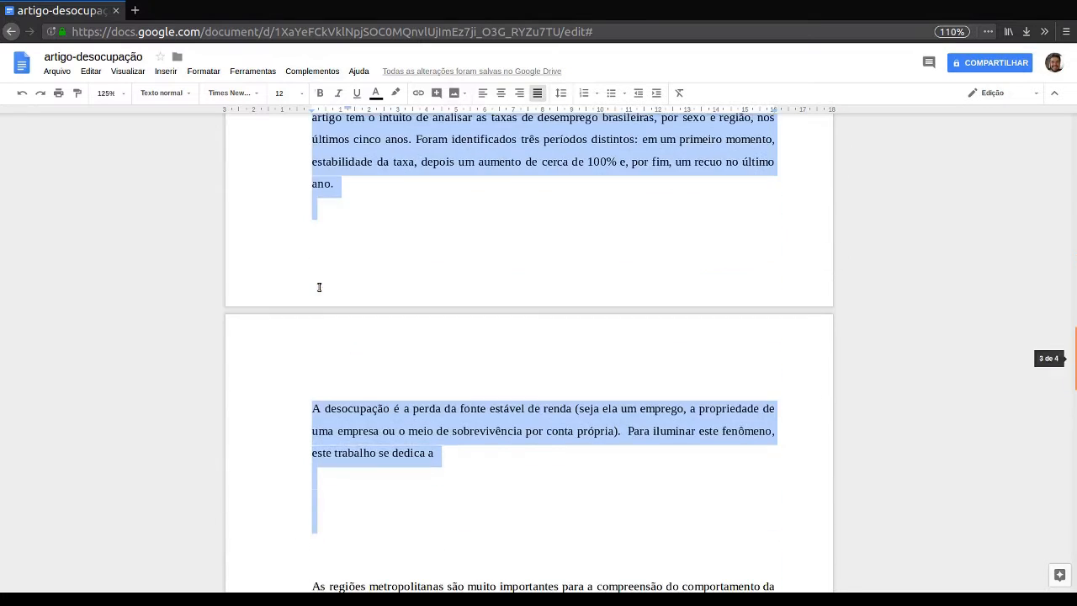
key(shift+Down)
key(shift+Down)
key(shift+Down)
key(shift+Down)
key(shift+Down)
key(shift+Down)
key(shift+Down)
key(shift+Down)
key(shift+Down)
key(shift+Down)
key(shift+Down)
key(shift+Down)
key(shift+Down)
key(shift+Down)
key(shift+Down)
key(shift+Down)
key(shift+Down)
key(shift+Down)
key(shift+Down)
key(shift+Down)
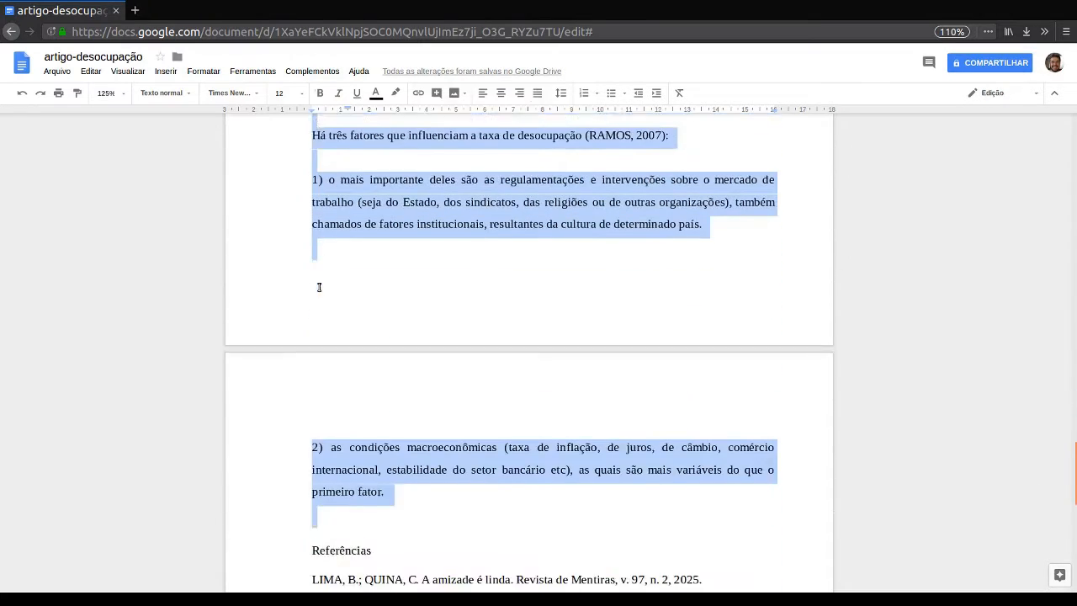
key(shift+Left)
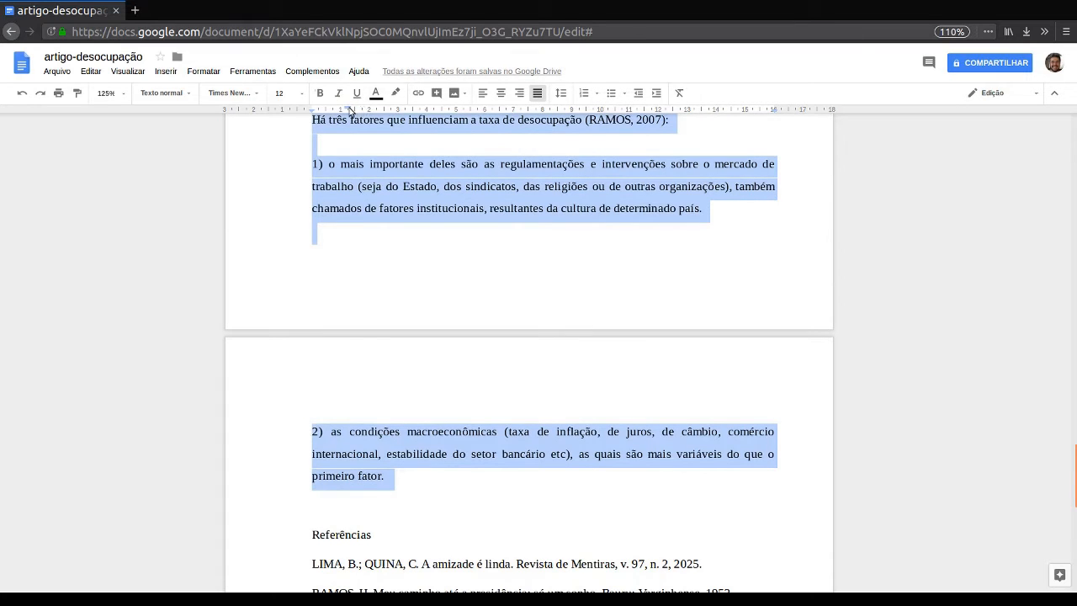
drag(350, 109, 350, 110)
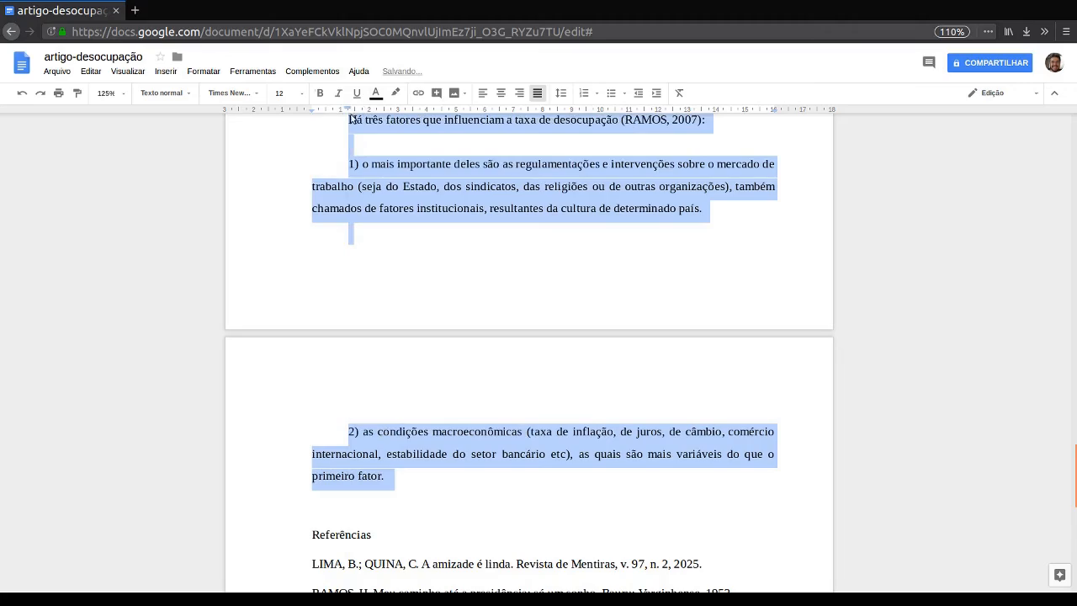
scroll(361, 167, up, 4)
scroll(362, 167, up, 15)
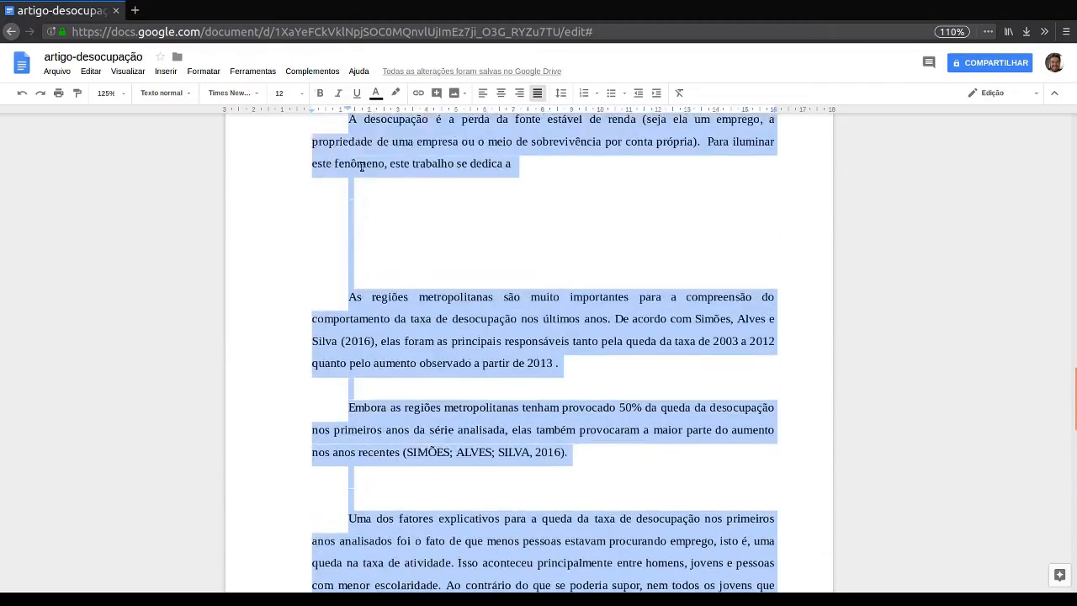
scroll(362, 166, up, 3)
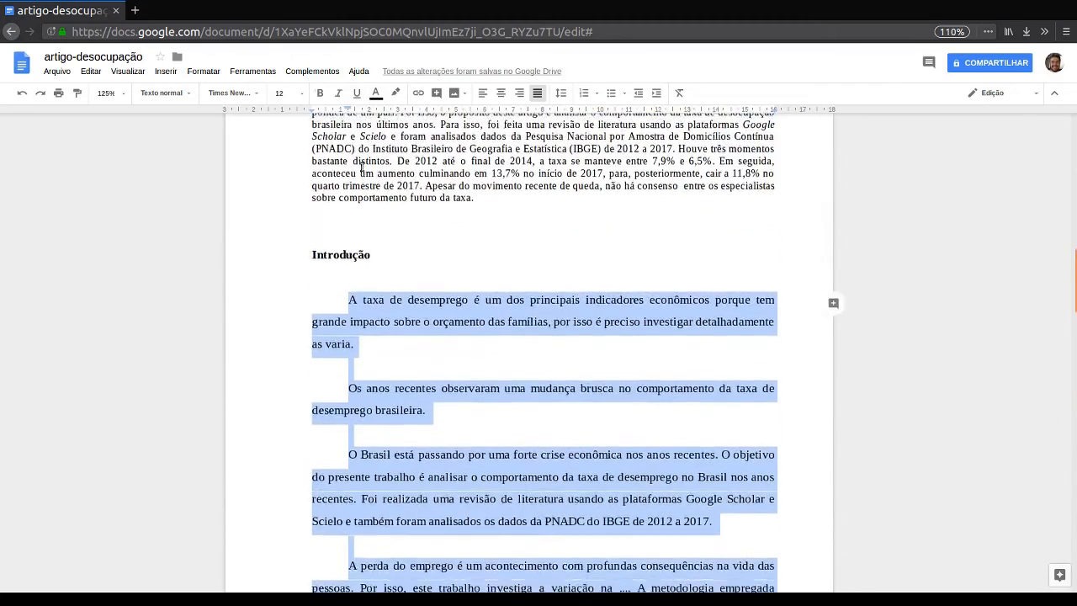
Delete the blank lines separating the first five Introdução paragraphs, from "A taxa de desemprego" through "A partir da crise de 2008".
click(375, 416)
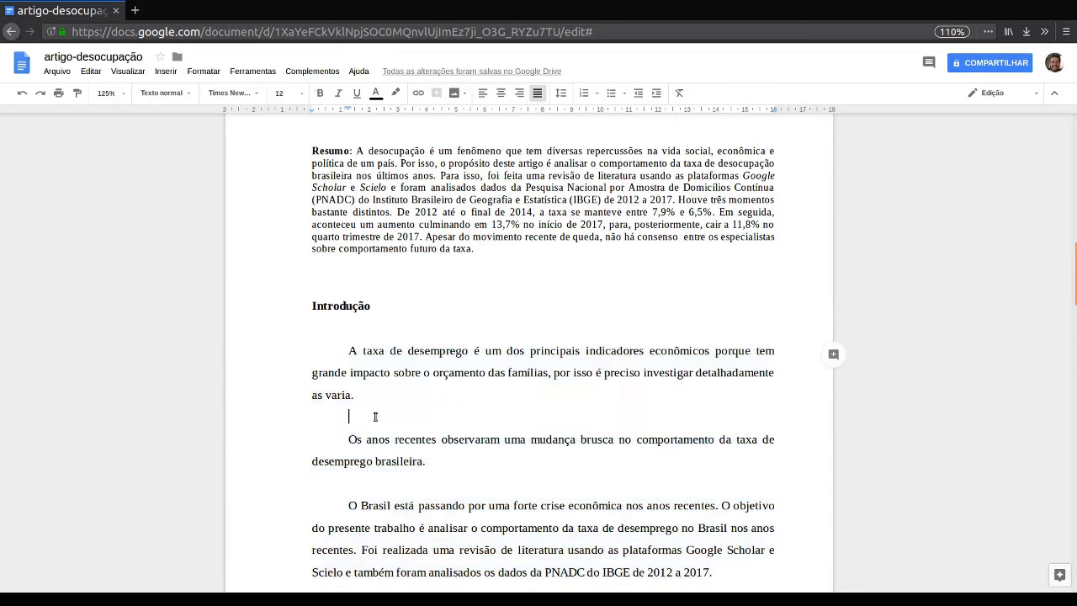
key(BackSpace)
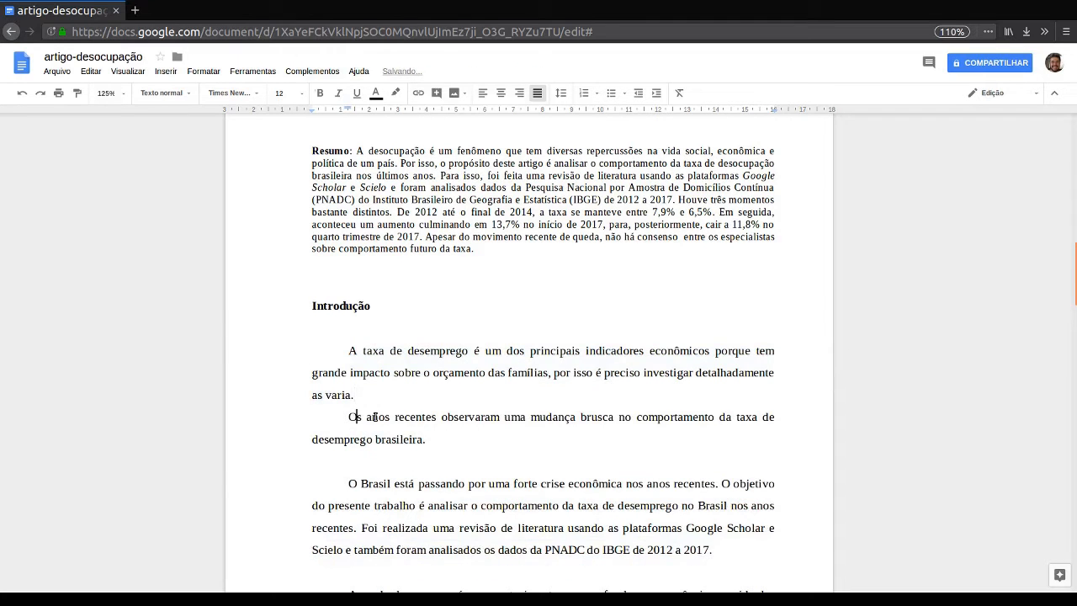
key(Down)
key(Down)
key(BackSpace)
key(Down)
key(Down)
key(Down)
key(Down)
key(Down)
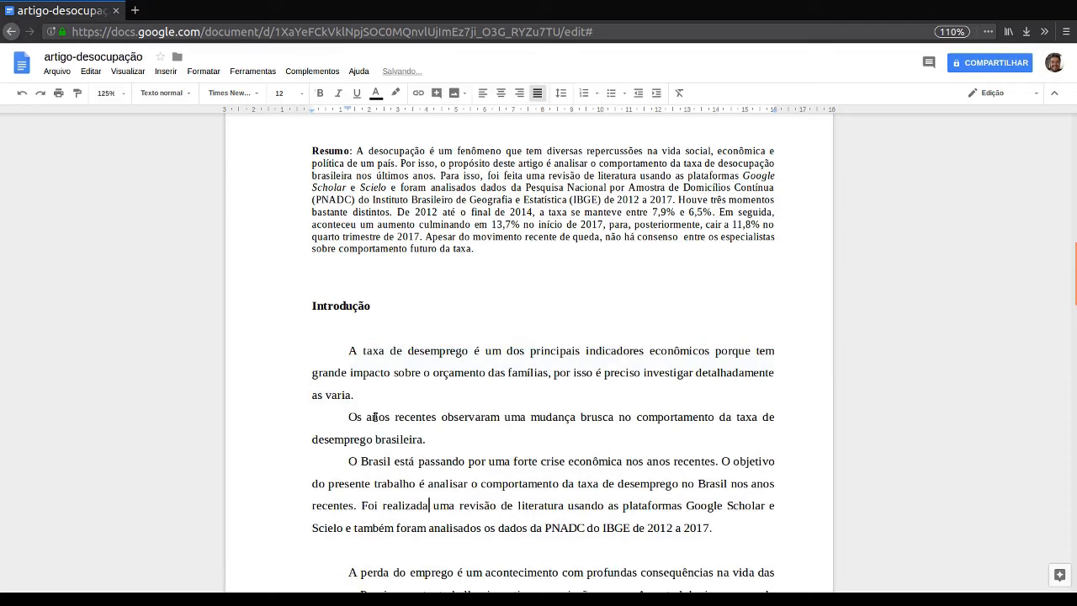
key(BackSpace)
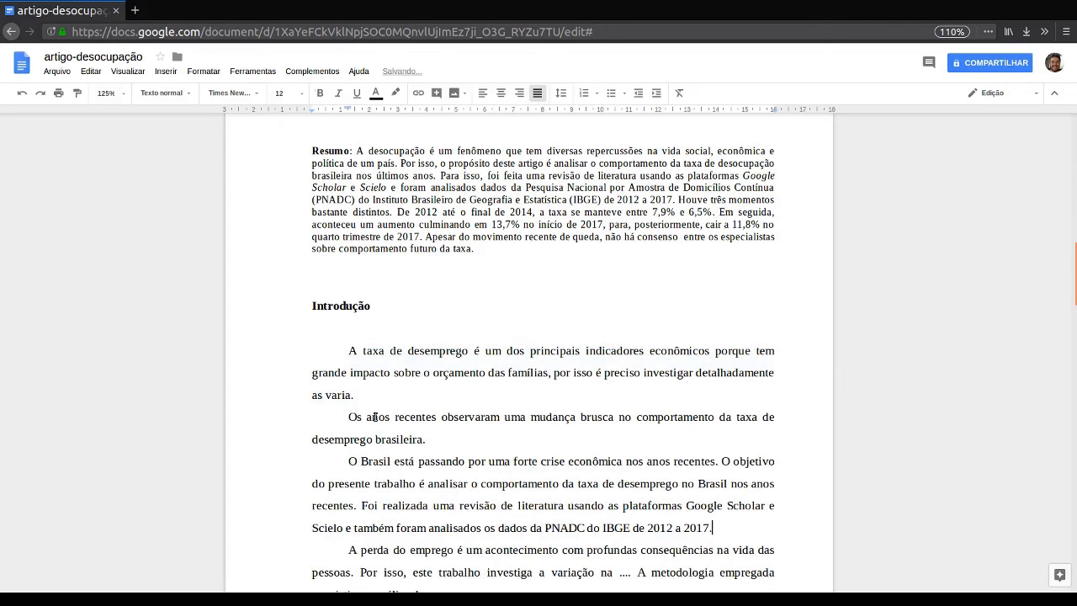
Insert a parenthetical citation with the author's surname in capitals, 2007 and p. 34 after "2012 a 2017" in the "O Brasil está passando" paragraph.
scroll(375, 417, down, 5)
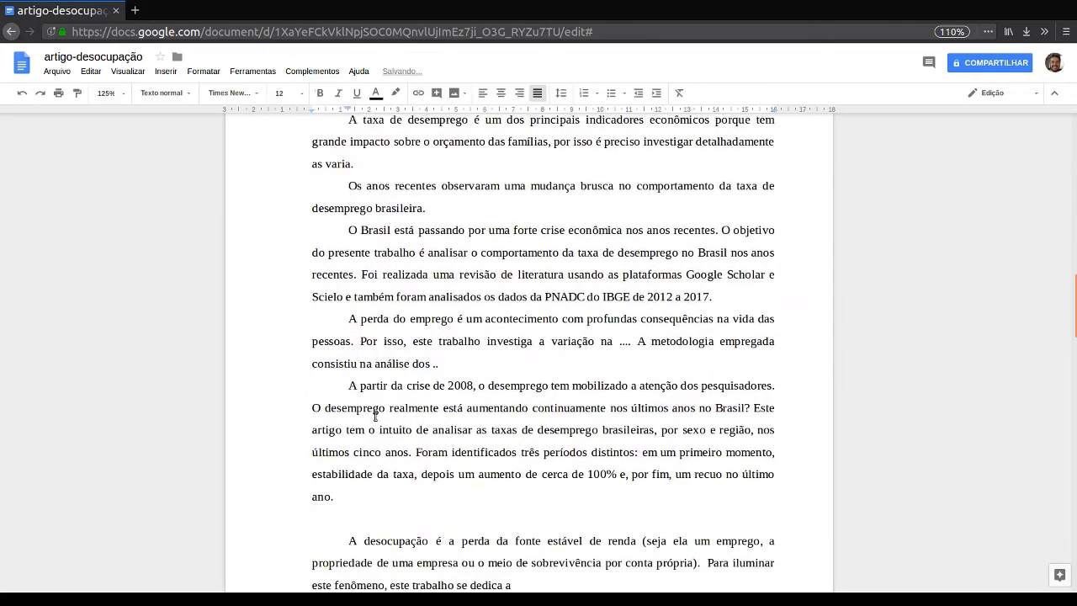
scroll(375, 417, up, 2)
scroll(376, 417, up, 1)
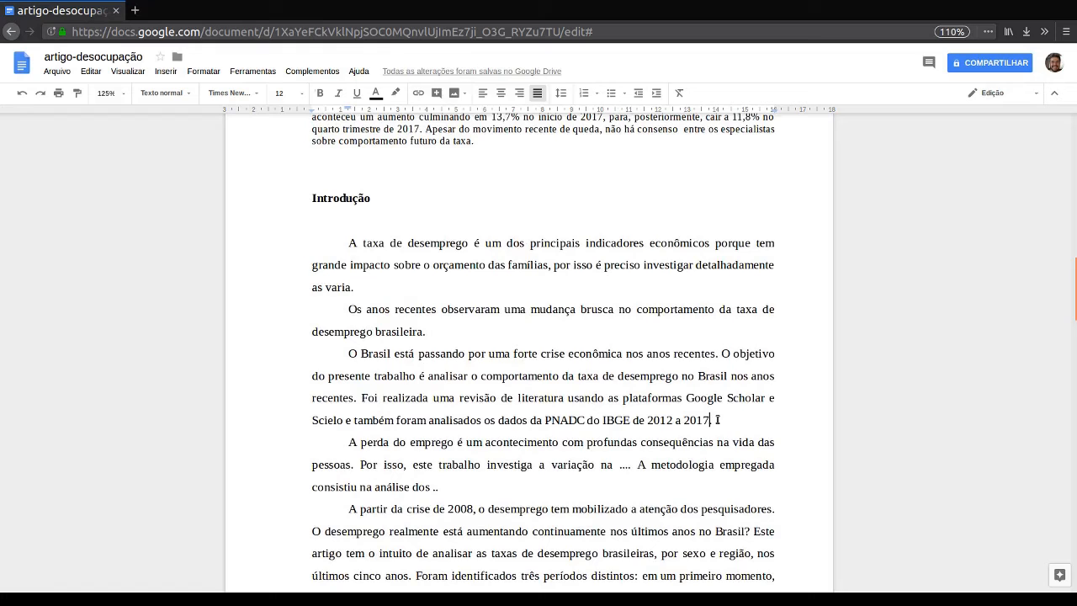
text((SILVA)
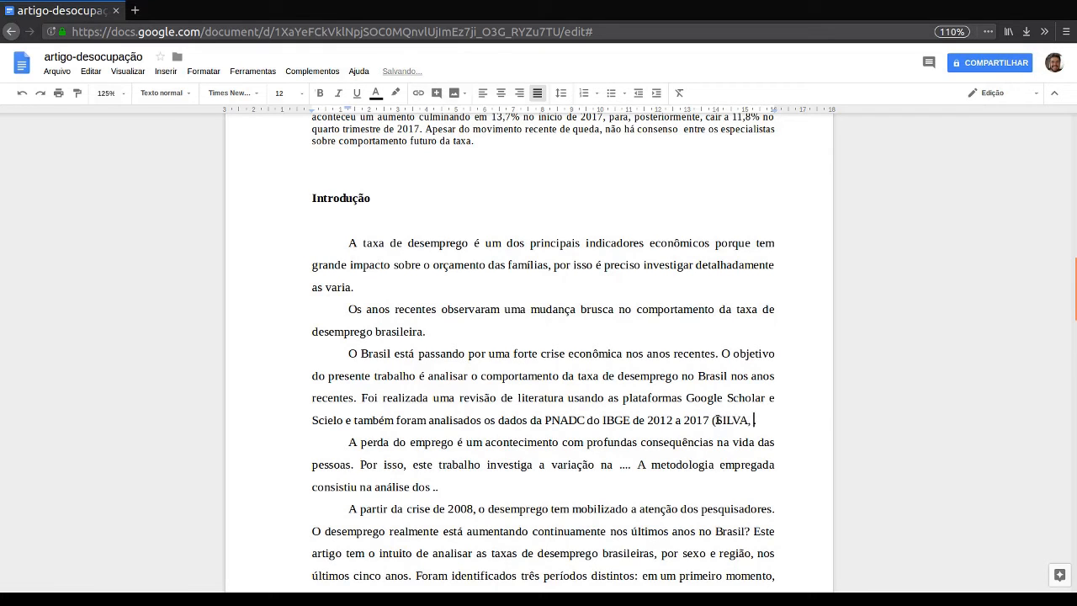
text(, 2007, )
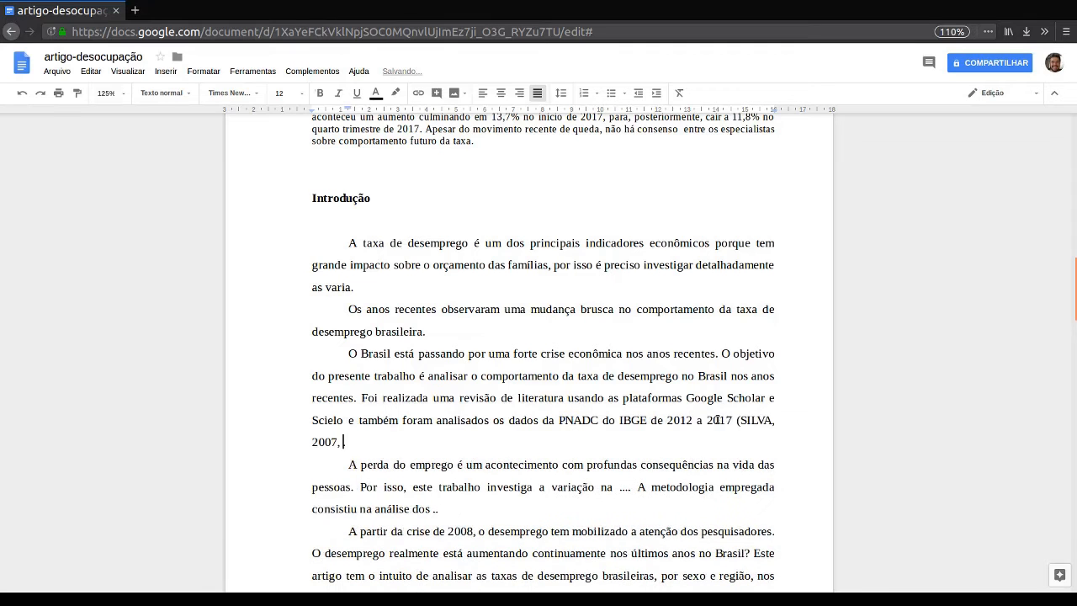
text(p. 34).)
Indent the entire "O Brasil está passando" paragraph 4 cm from the left margin as a block quotation, without a separate first-line indent.
key(shift+Up)
key(shift+Up)
key(shift+Up)
key(shift+Up)
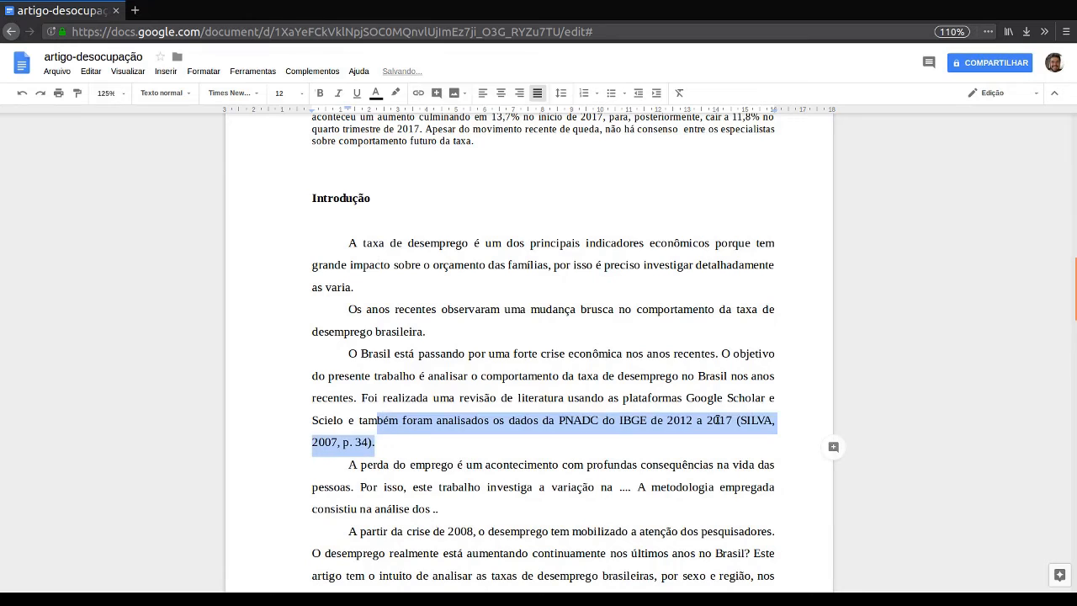
key(shift+End)
key(shift+Right)
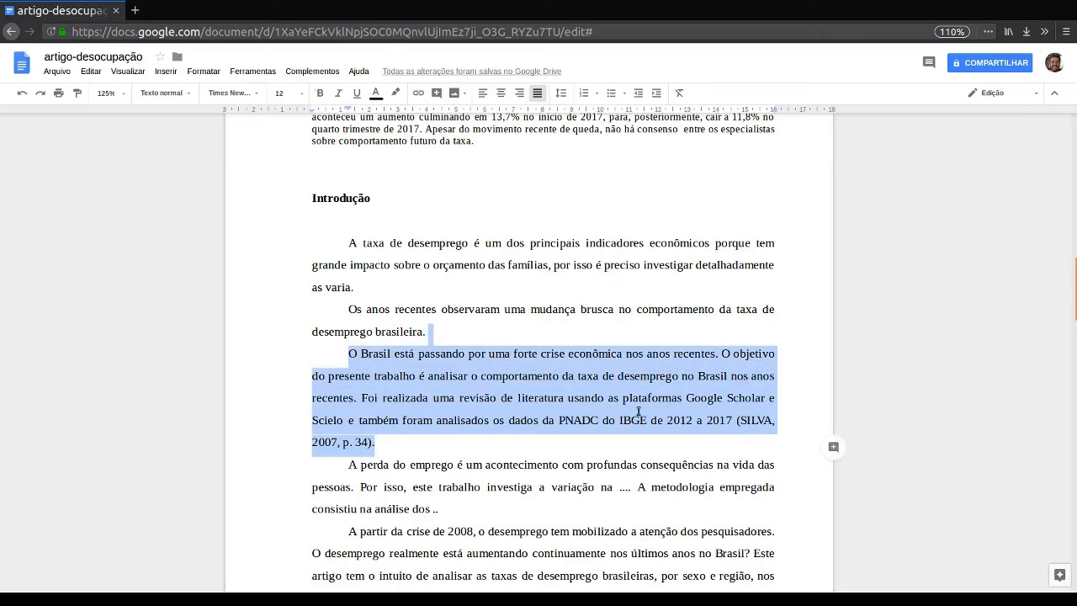
key(shift+Right)
drag(312, 113, 428, 110)
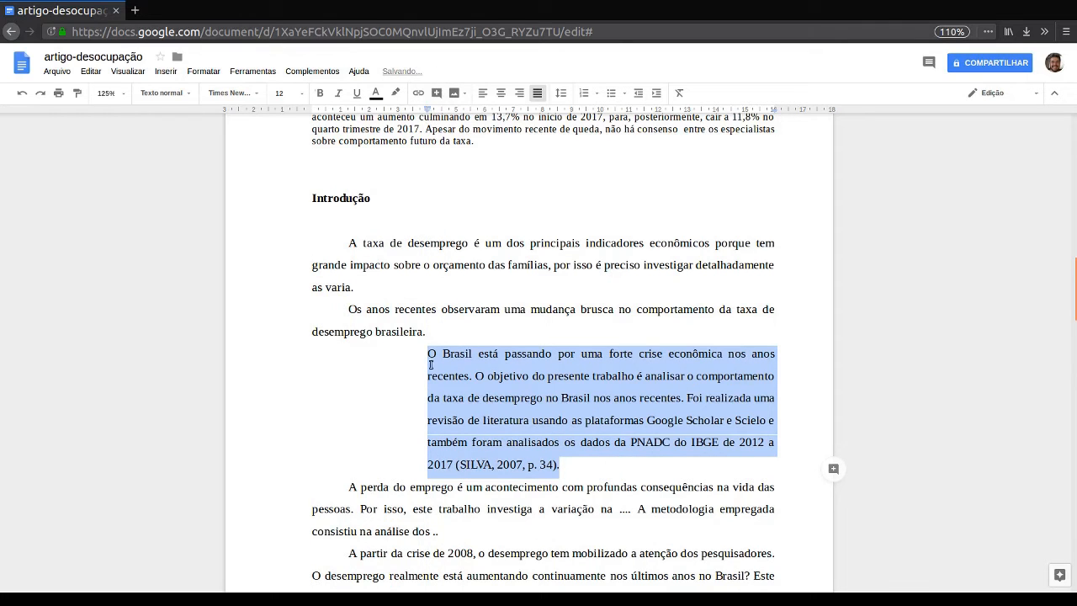
Set the block quotation to font size 10 with single (Simples) line spacing.
click(290, 94)
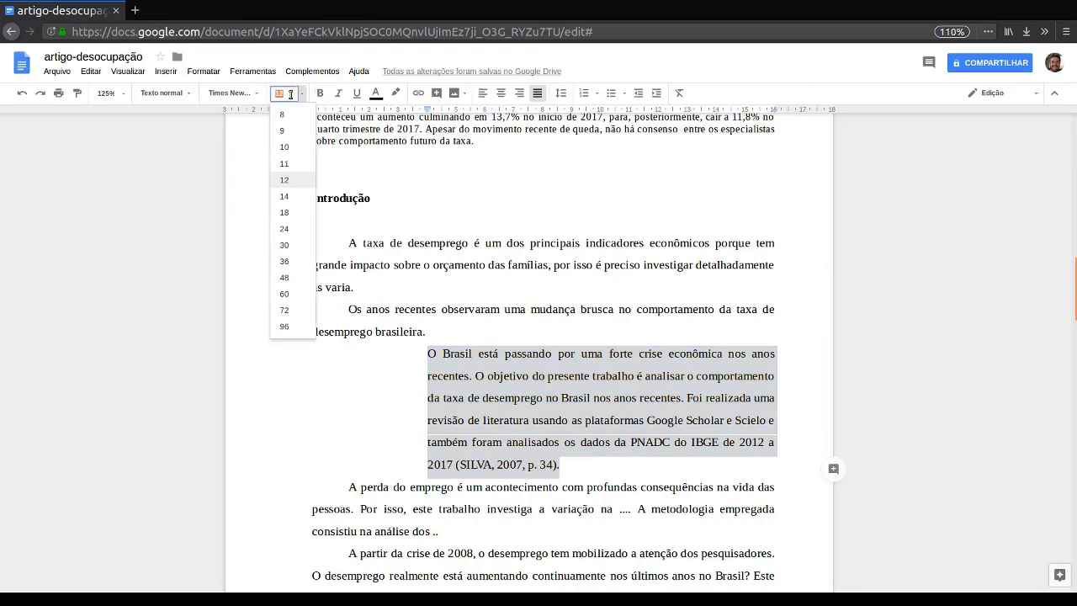
key(BackSpace)
text(10)
key(Return)
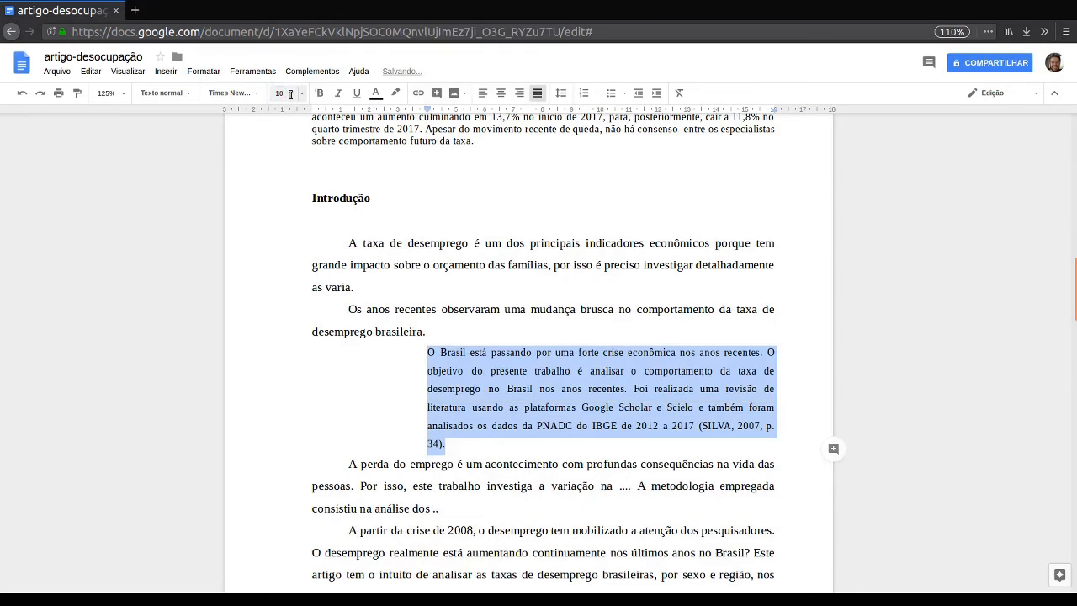
click(564, 94)
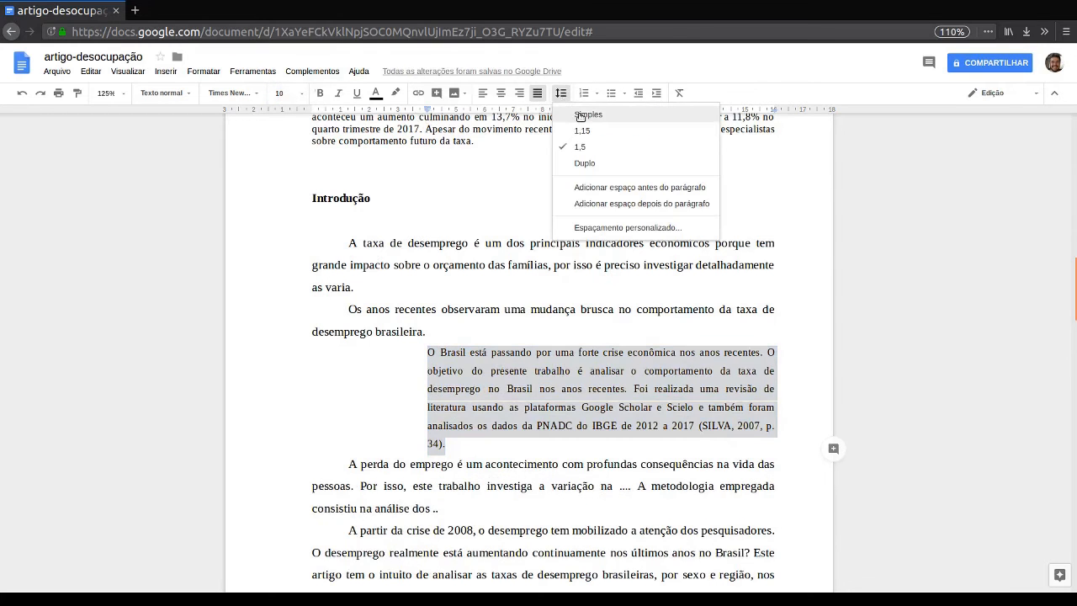
click(587, 115)
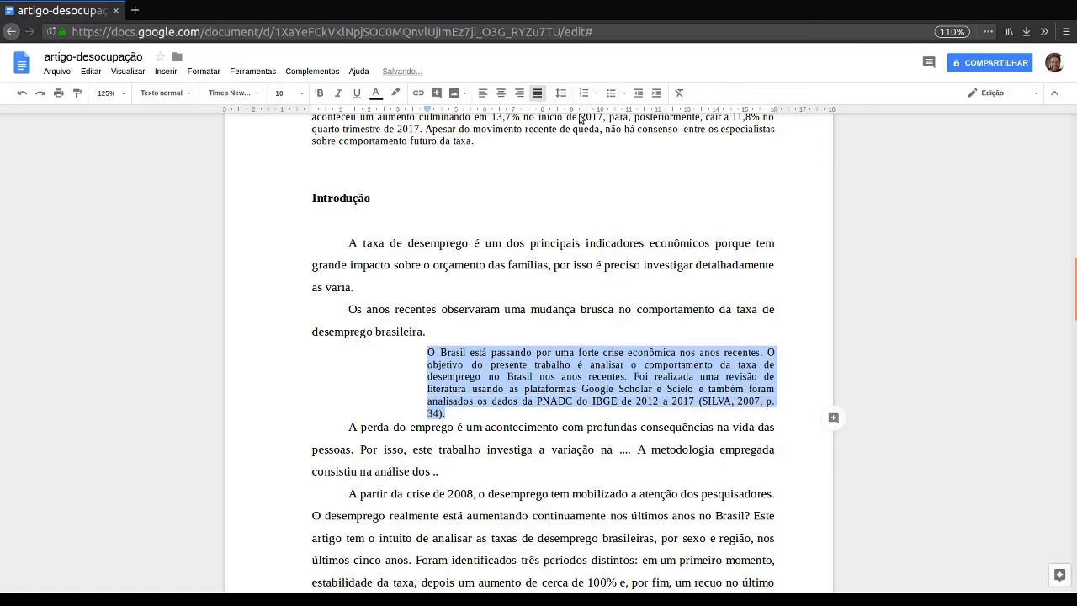
Replace the period after "desemprego brasileira" with a colon to introduce the block quotation.
click(500, 360)
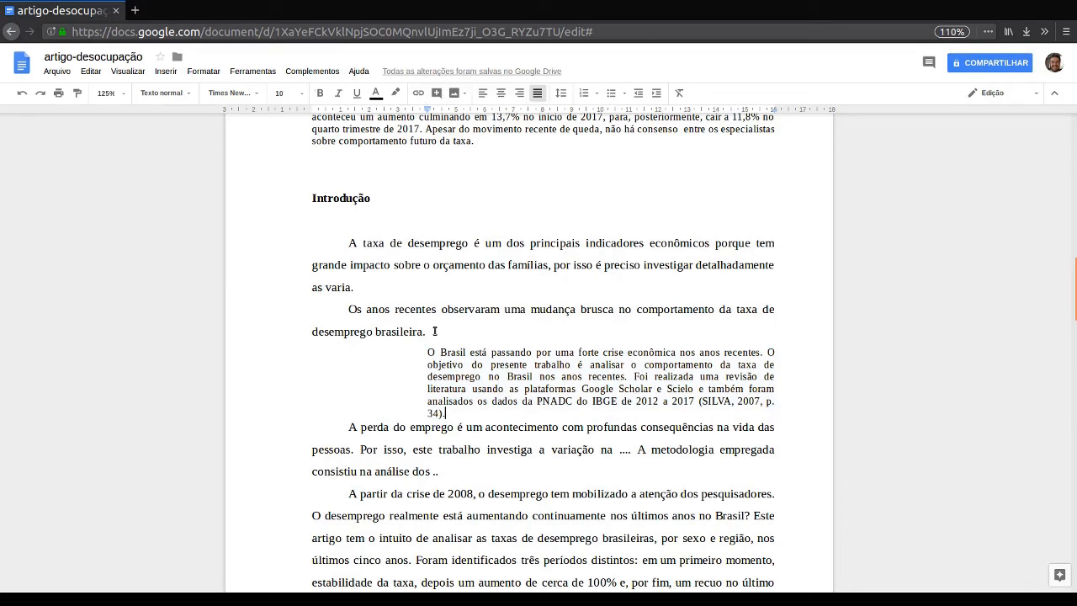
key(BackSpace)
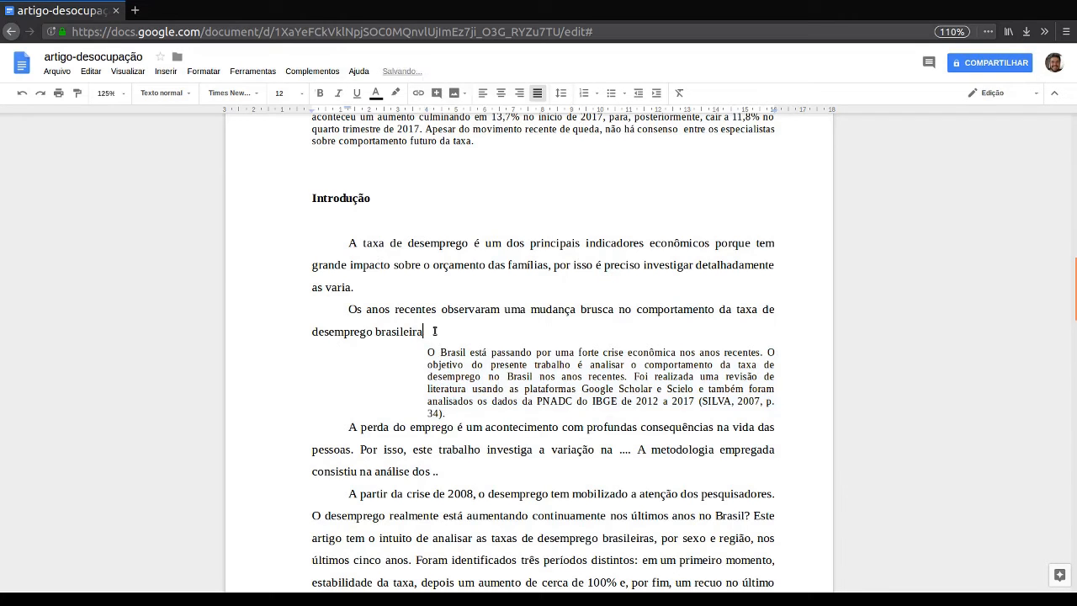
text(:)
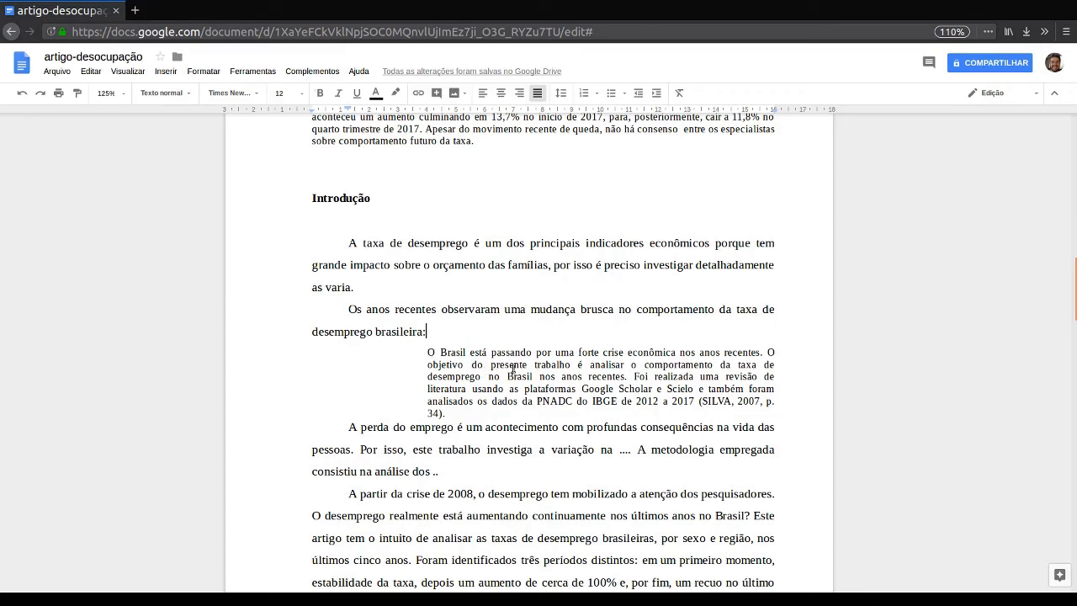
Enclose the text from "A partir da crise de 2008" through "no Brasil?" in double quotation marks.
click(348, 496)
text(")
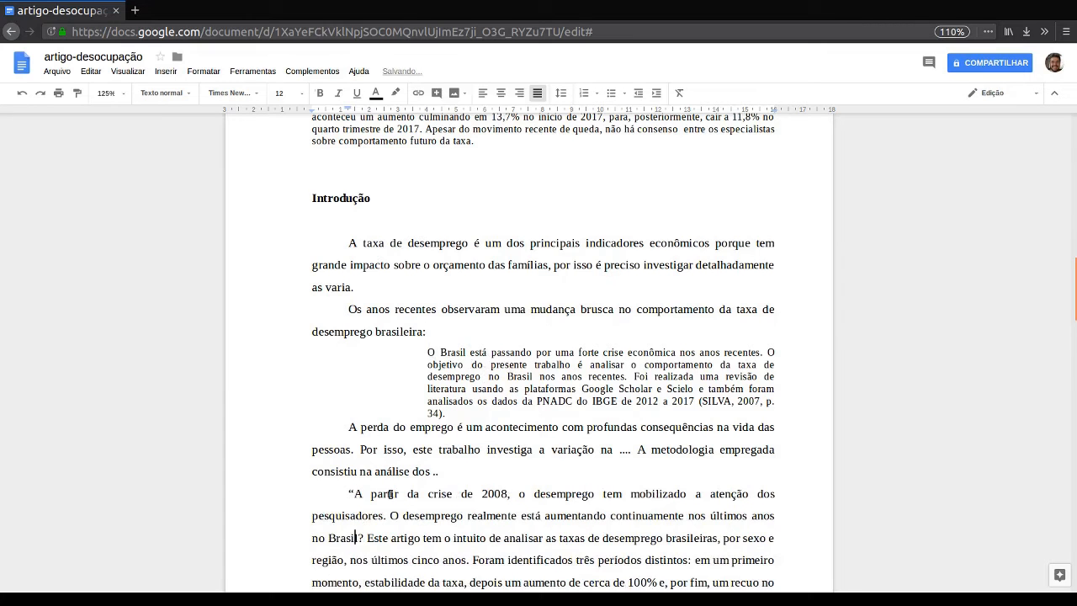
key(Right)
key(Right)
text(")
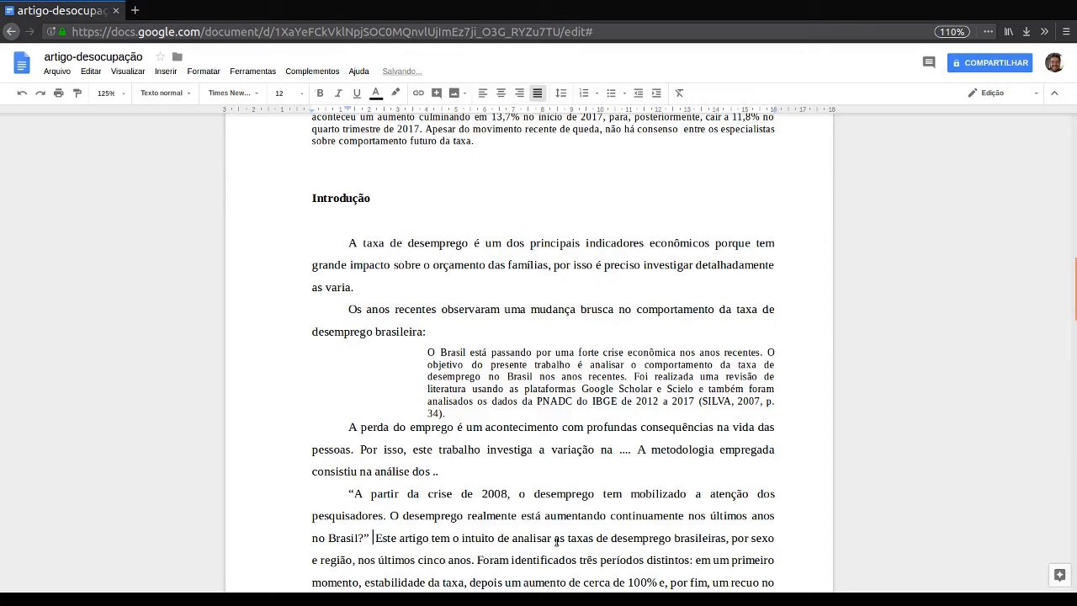
Add a parenthetical citation with the author's surname in capitals, 2007 and p. 35 after the quoted "no Brasil?" passage, closed with a period.
text( (SIL)
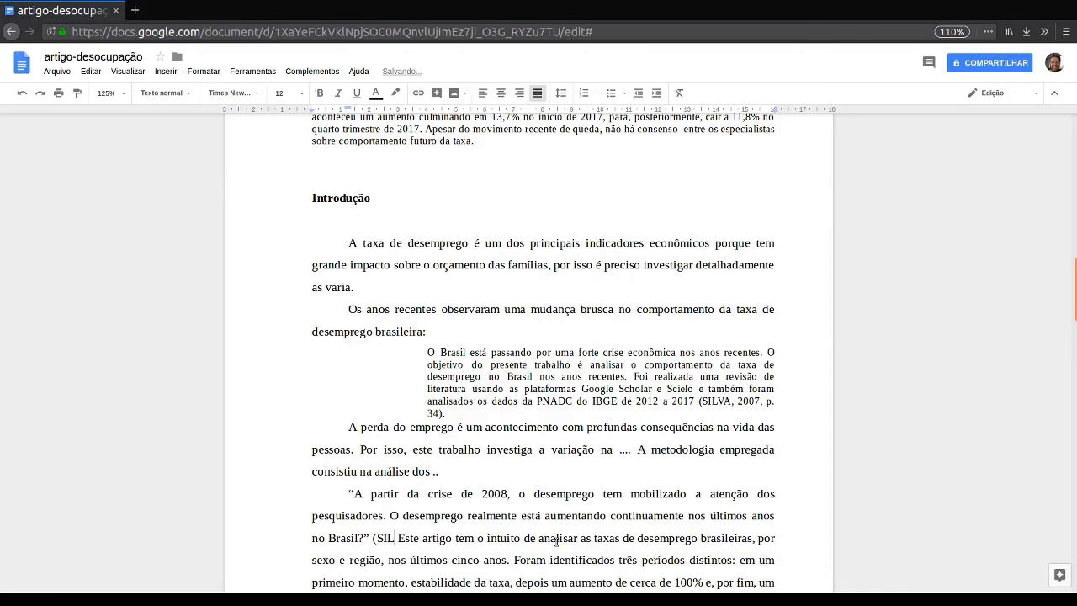
text(VA, 2007)
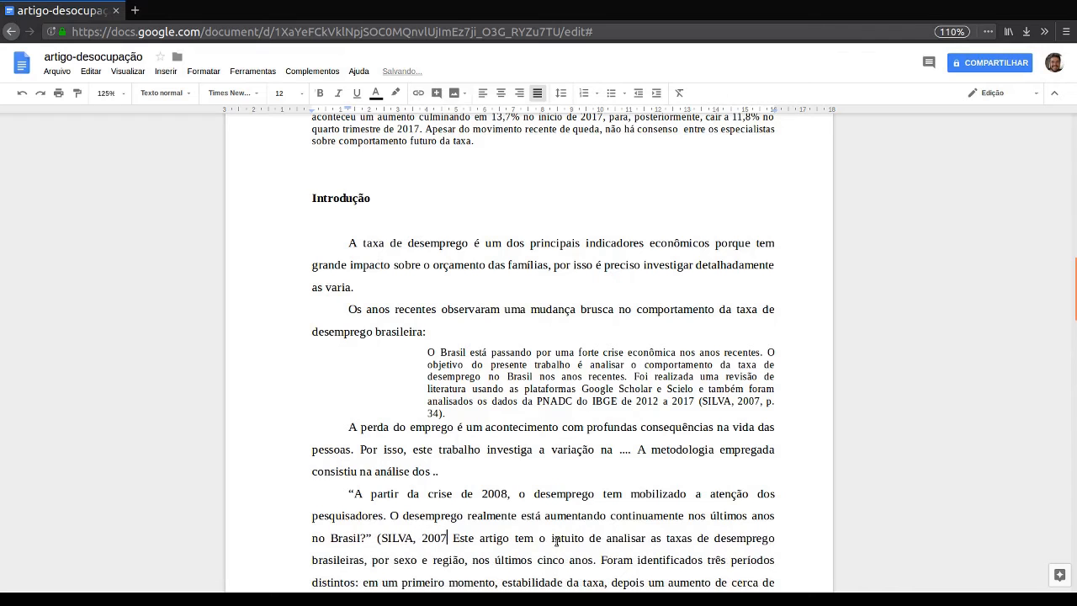
text(, p. 35)
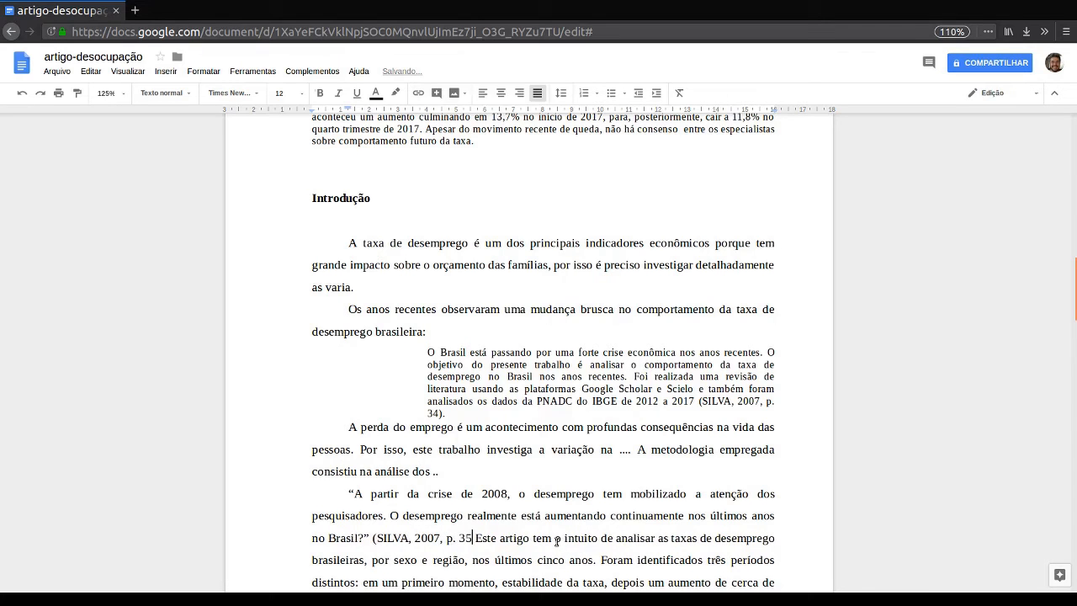
text())
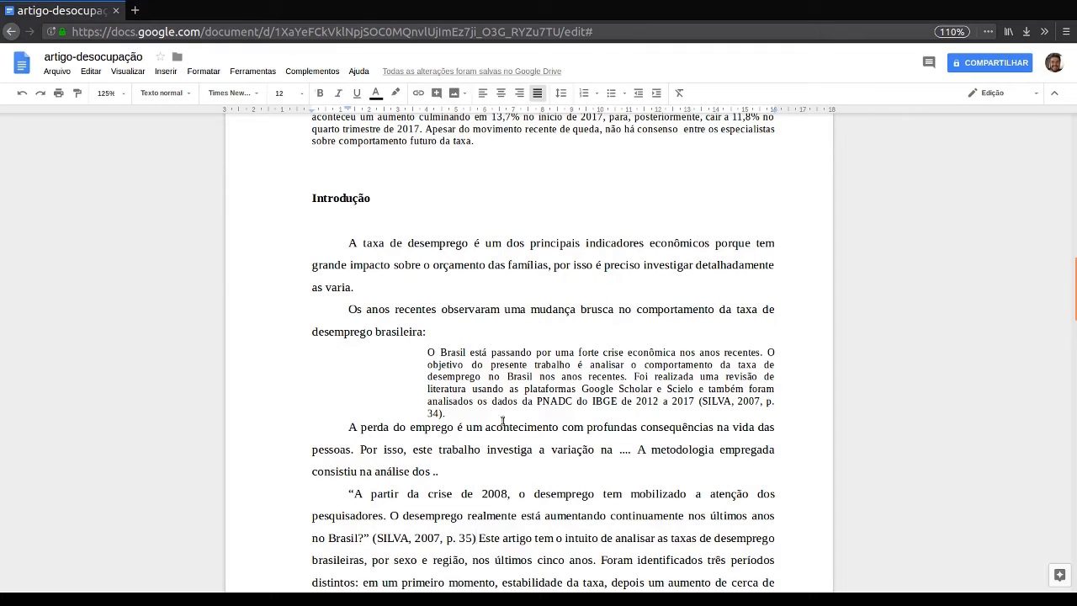
text(.)
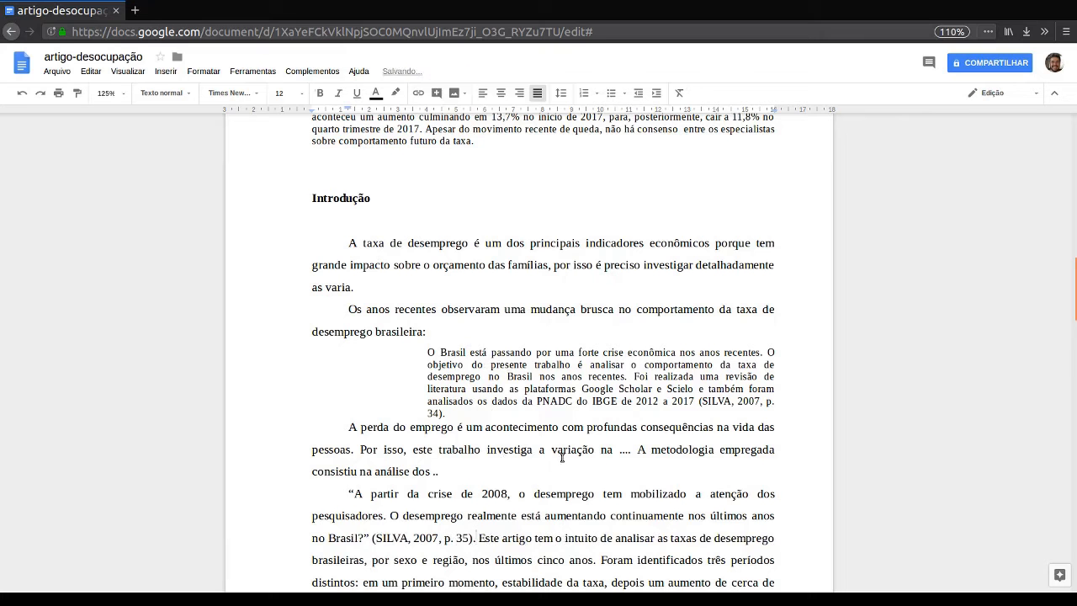
scroll(562, 459, down, 2)
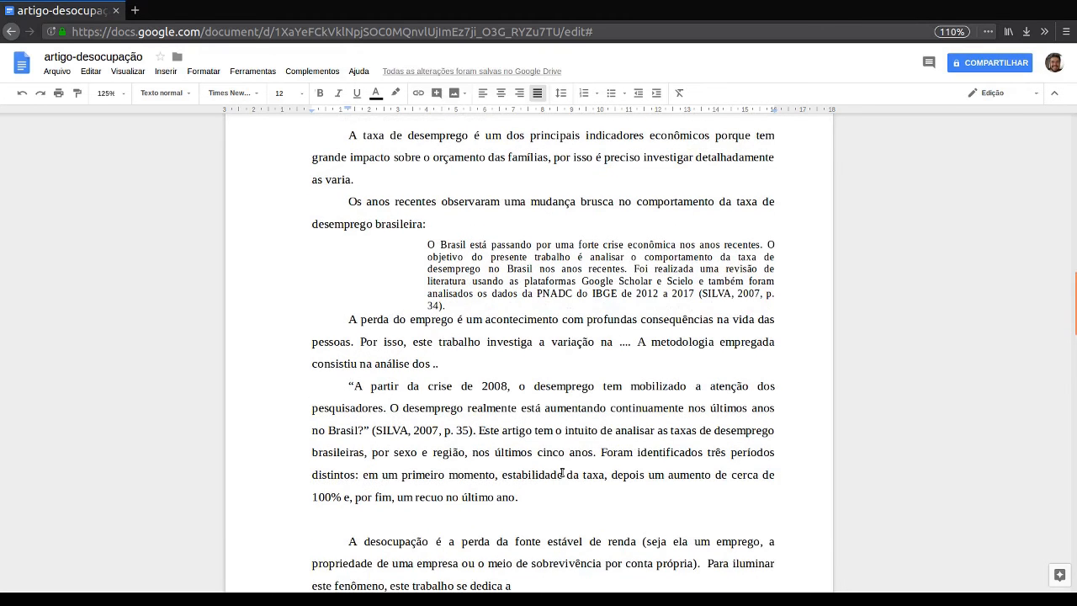
scroll(562, 472, up, 2)
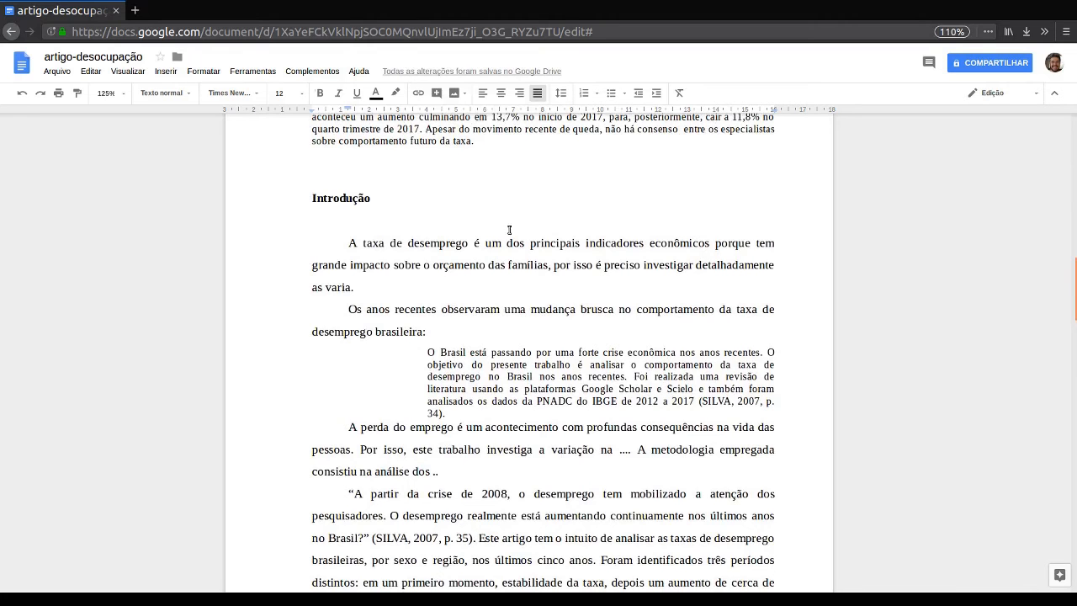
scroll(472, 337, down, 9)
scroll(472, 338, down, 3)
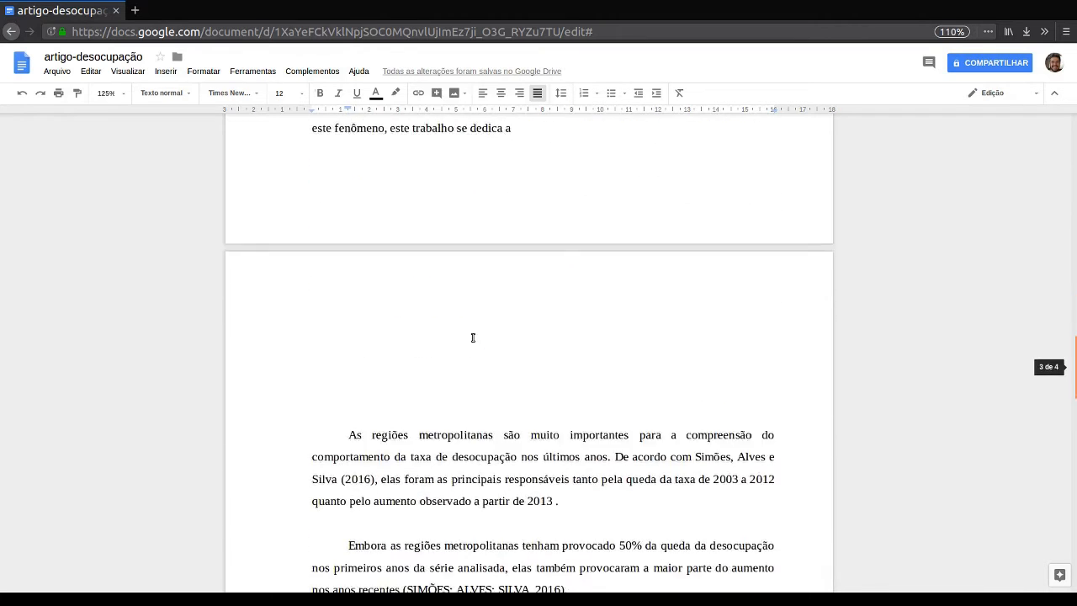
Try to share the document with another person by starting to enter the contact's name, and close the sharing settings without sending.
click(60, 73)
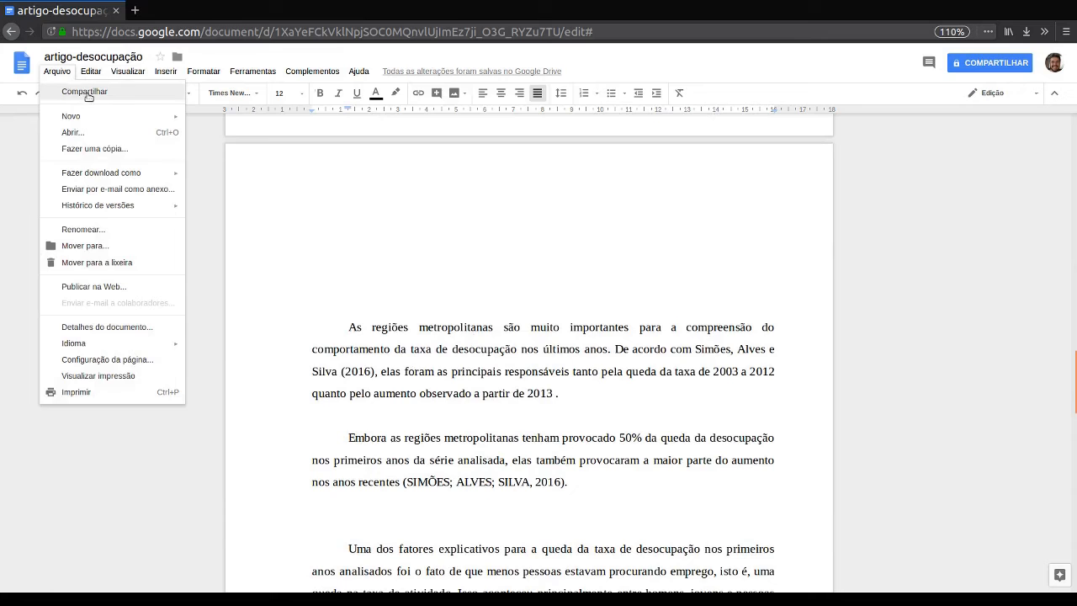
click(979, 63)
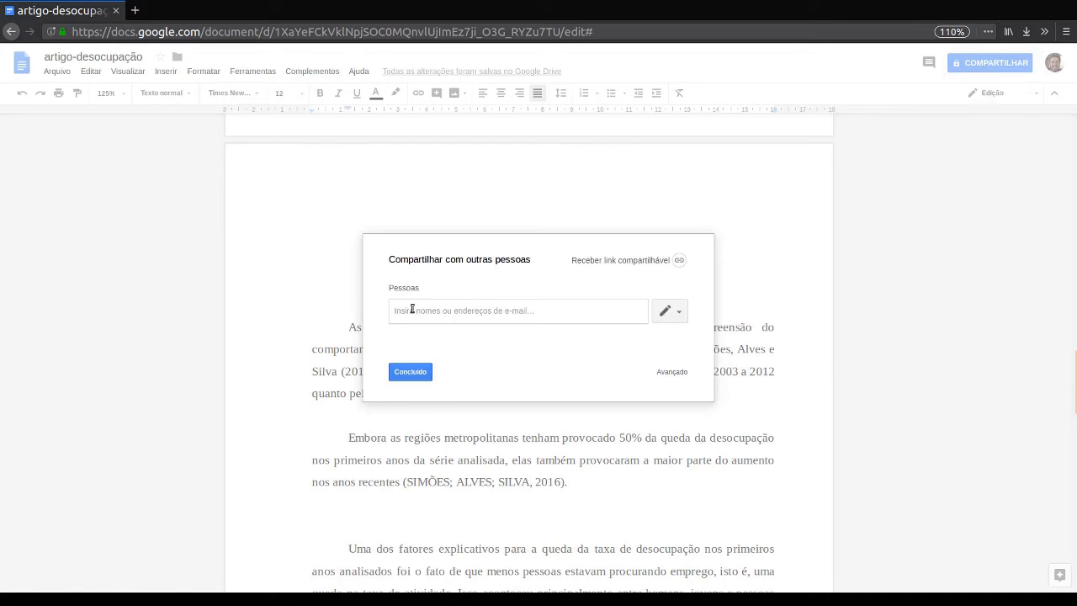
click(404, 312)
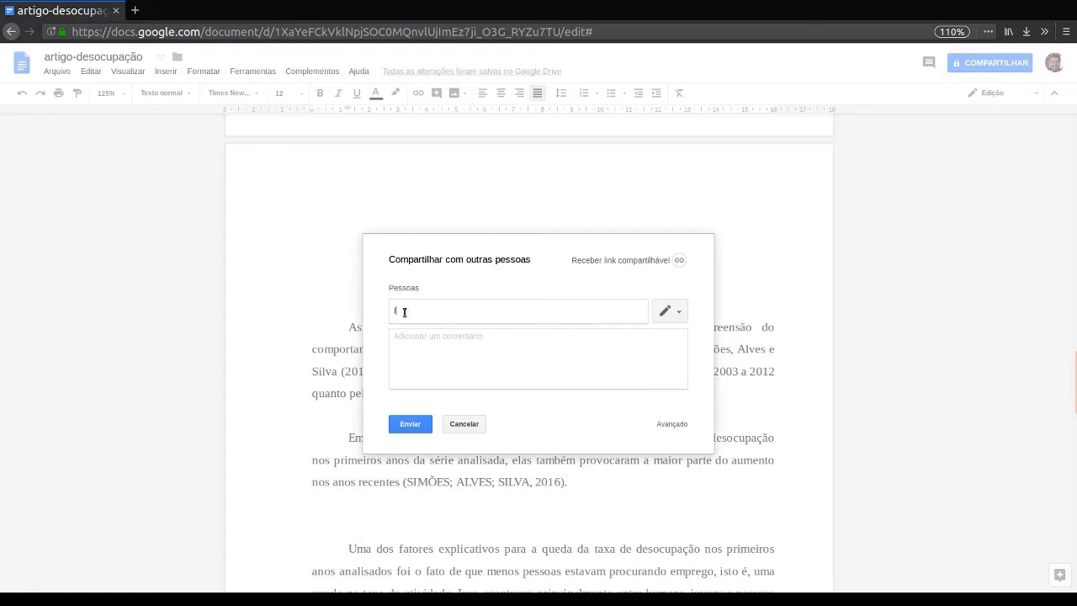
text(lin)
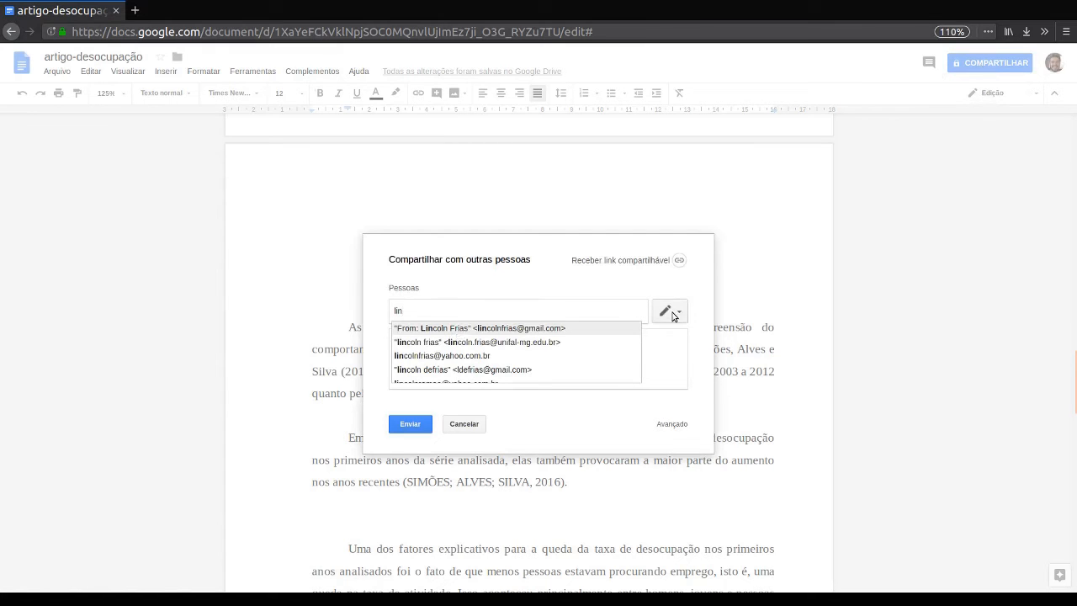
click(466, 424)
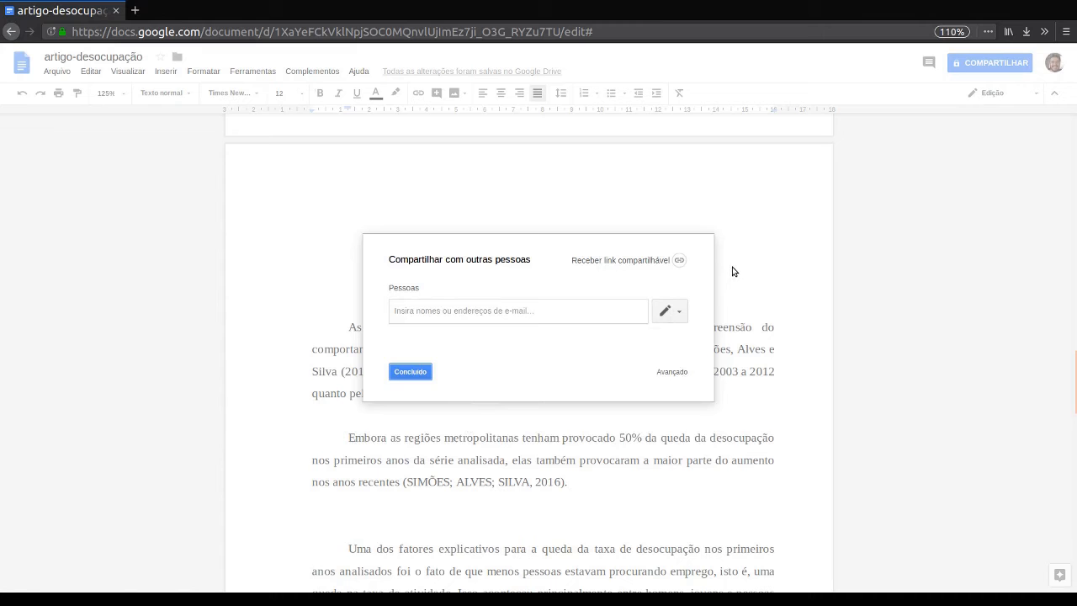
click(412, 371)
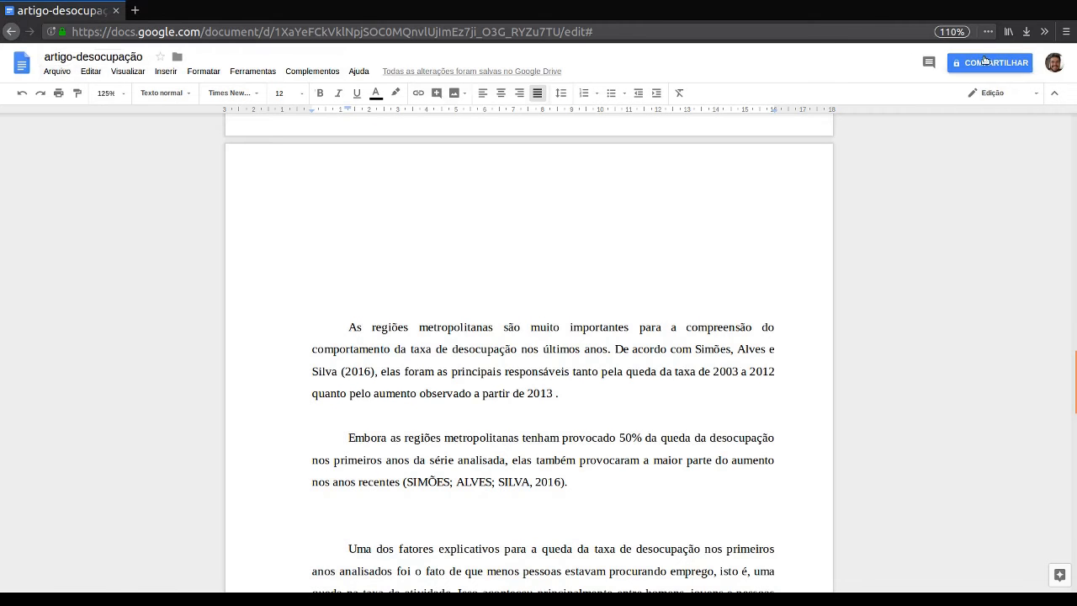
click(57, 71)
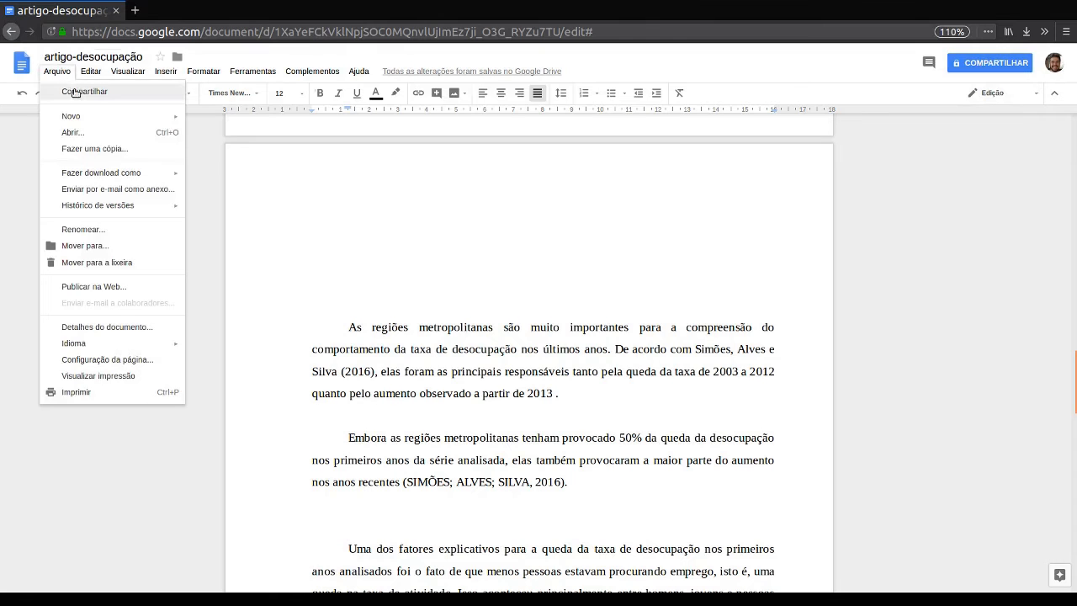
mouse_move(94, 120)
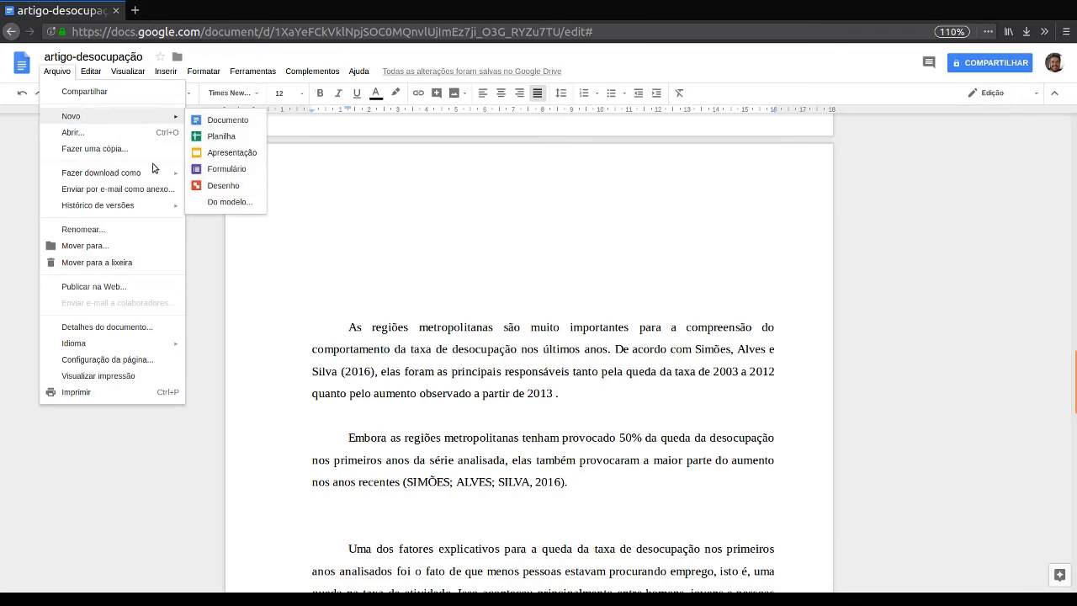
mouse_move(151, 174)
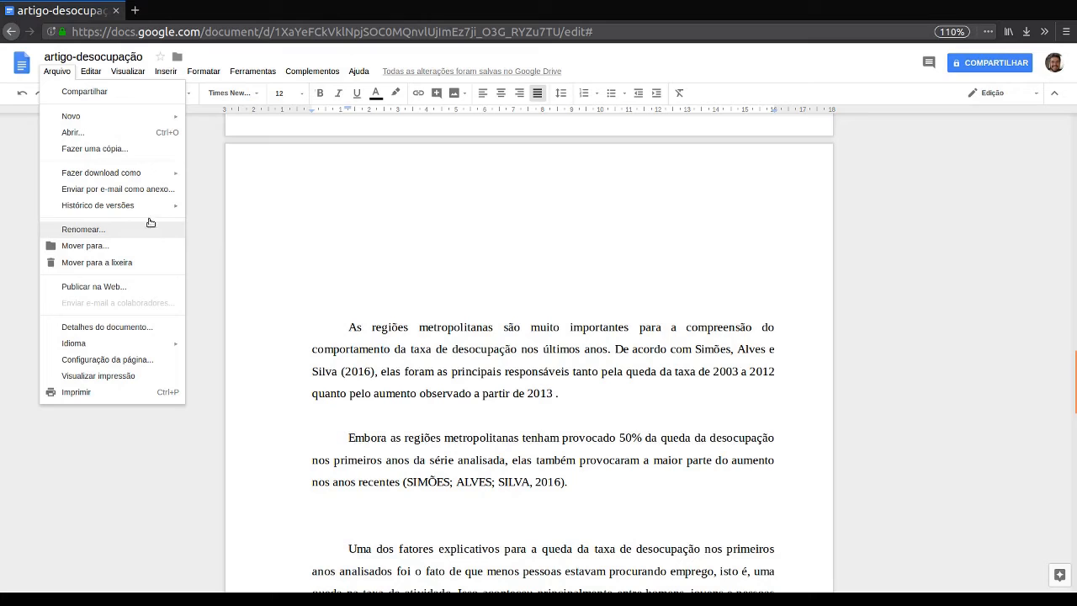
mouse_move(153, 205)
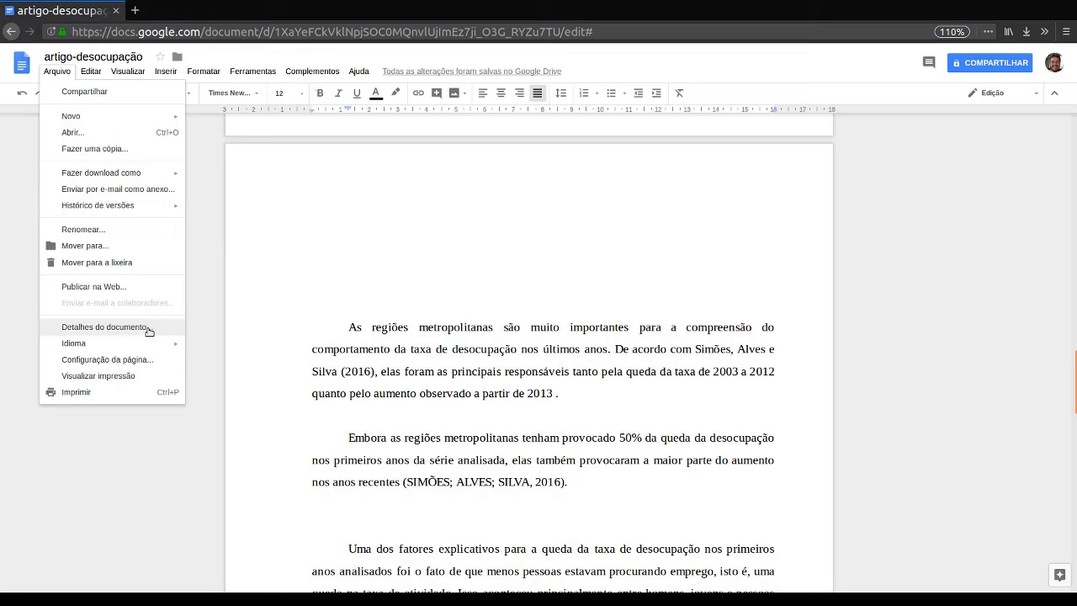
mouse_move(151, 347)
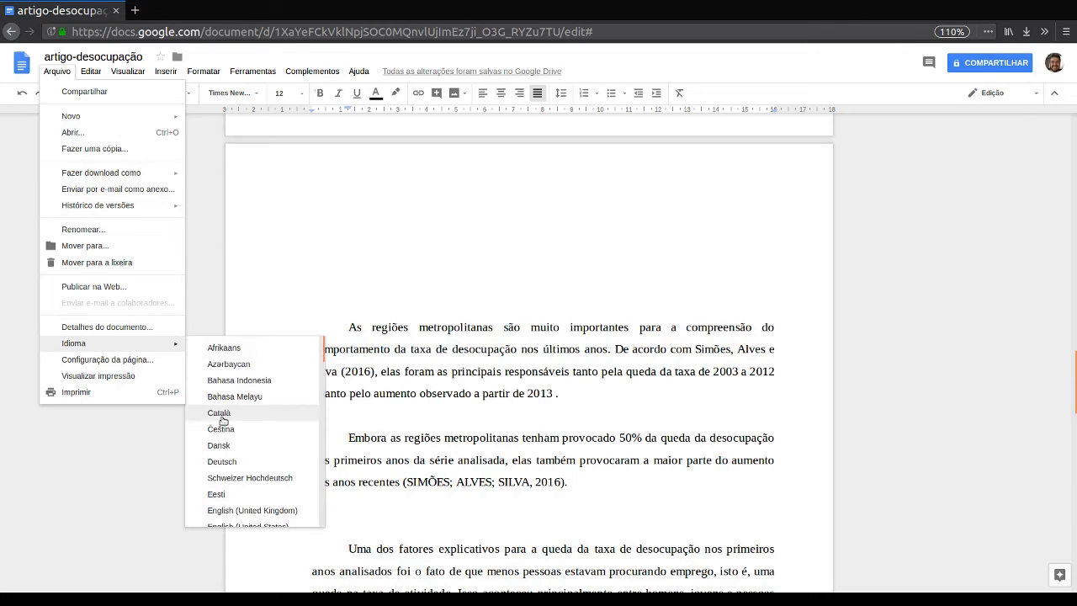
scroll(223, 420, down, 3)
mouse_move(93, 77)
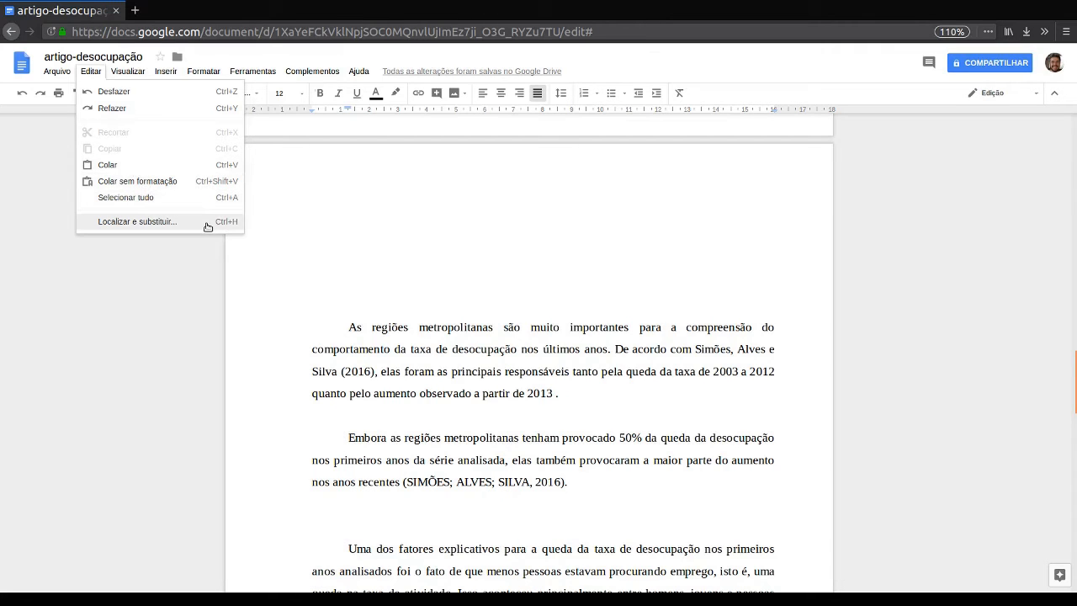
click(452, 325)
key(ctrl+h)
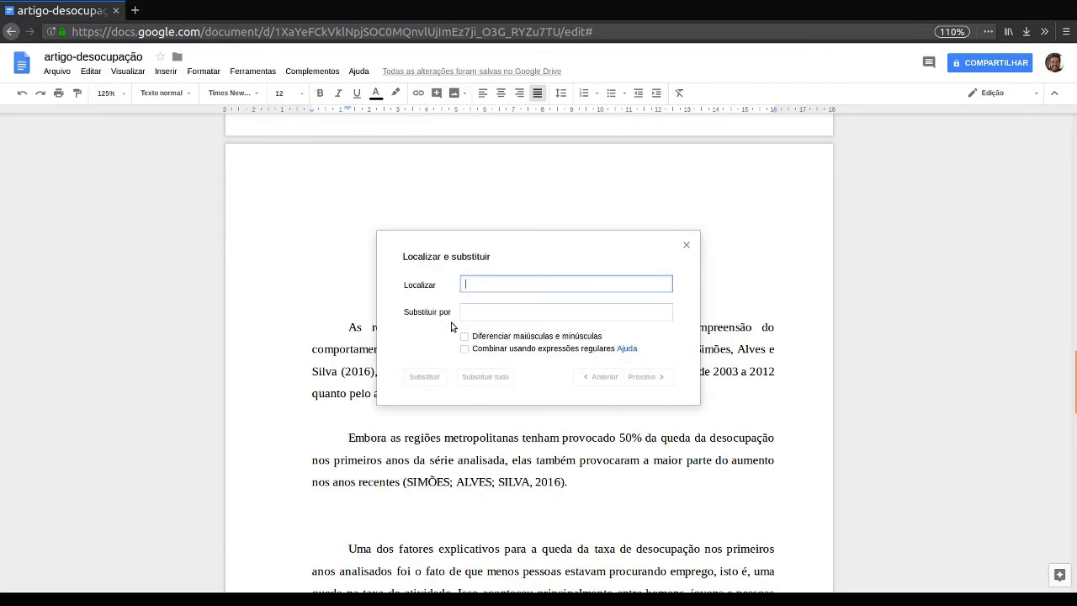
key(Escape)
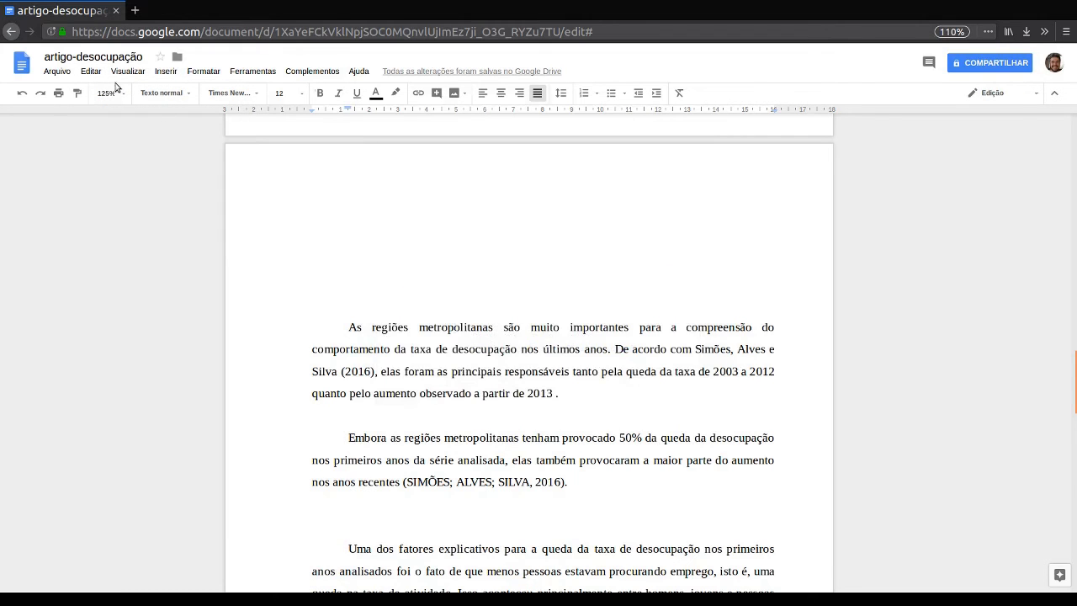
Search the document for "maior" with find and replace, and enter "menor" as the replacement text.
click(93, 74)
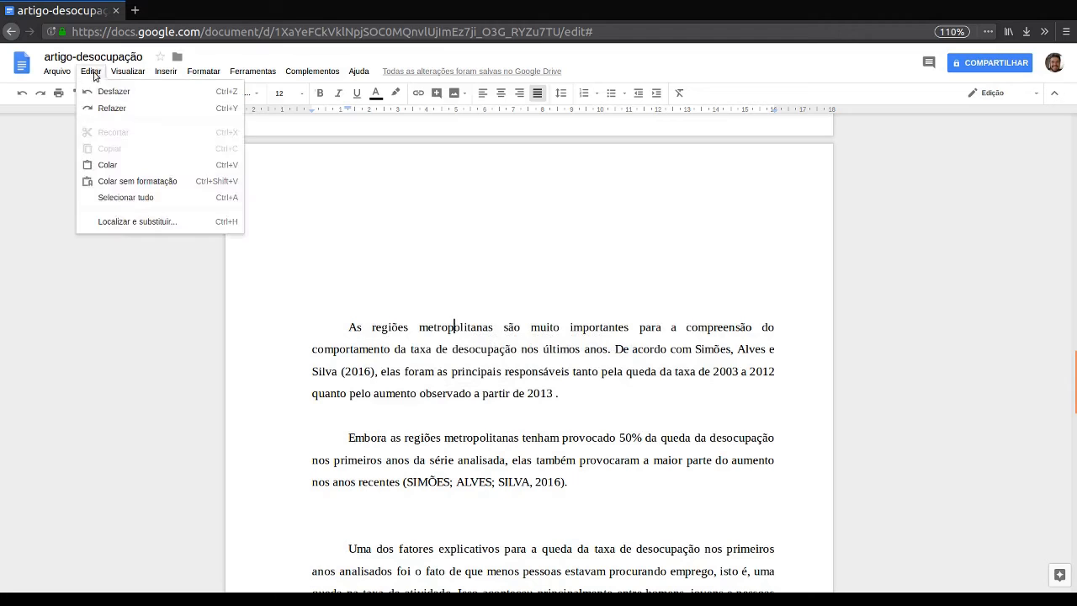
click(153, 220)
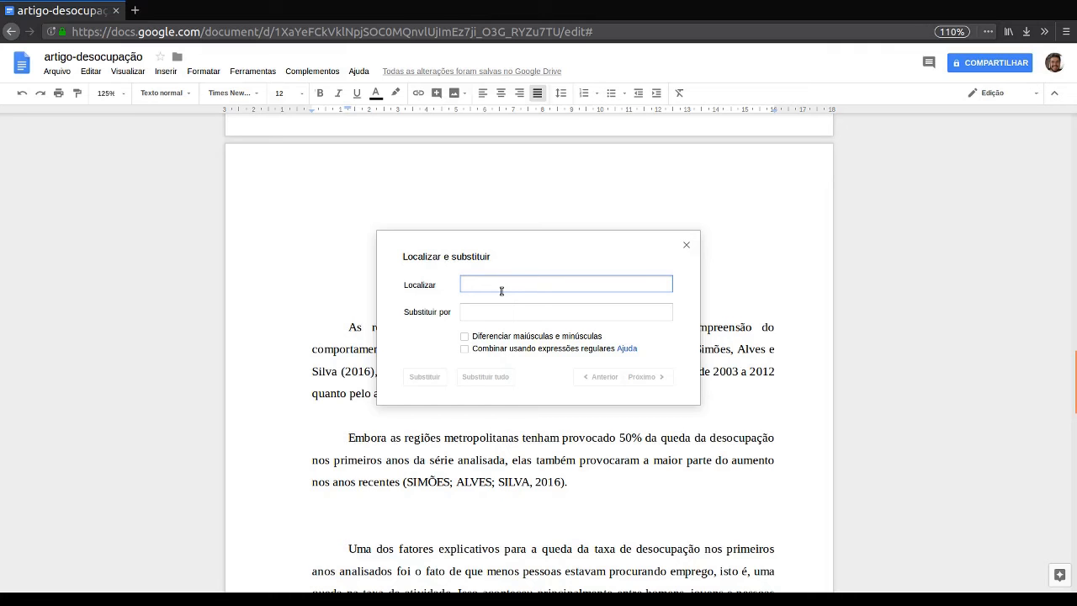
text(maior)
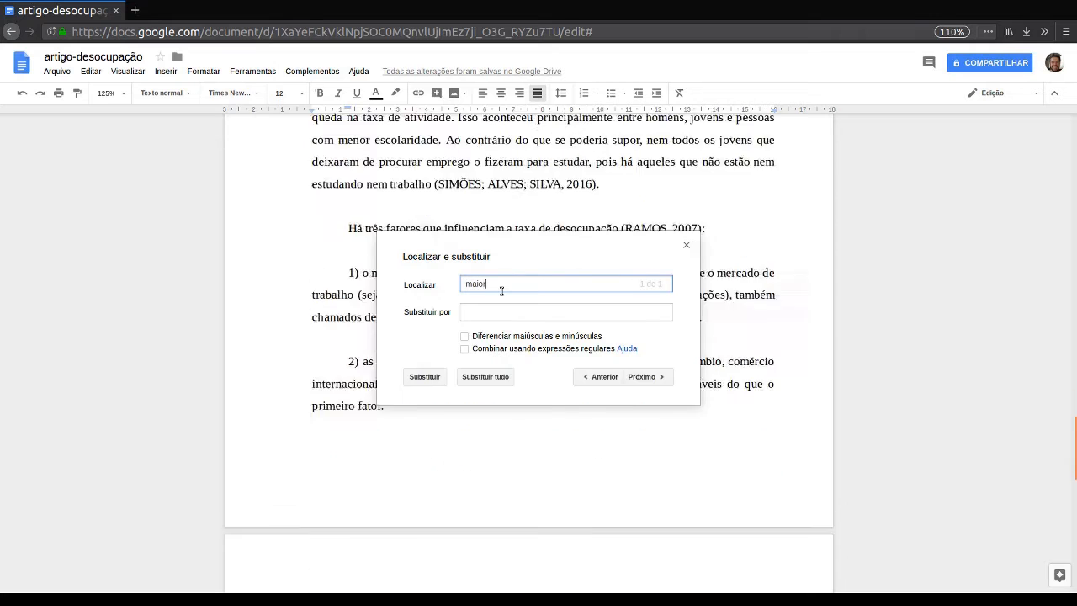
click(520, 316)
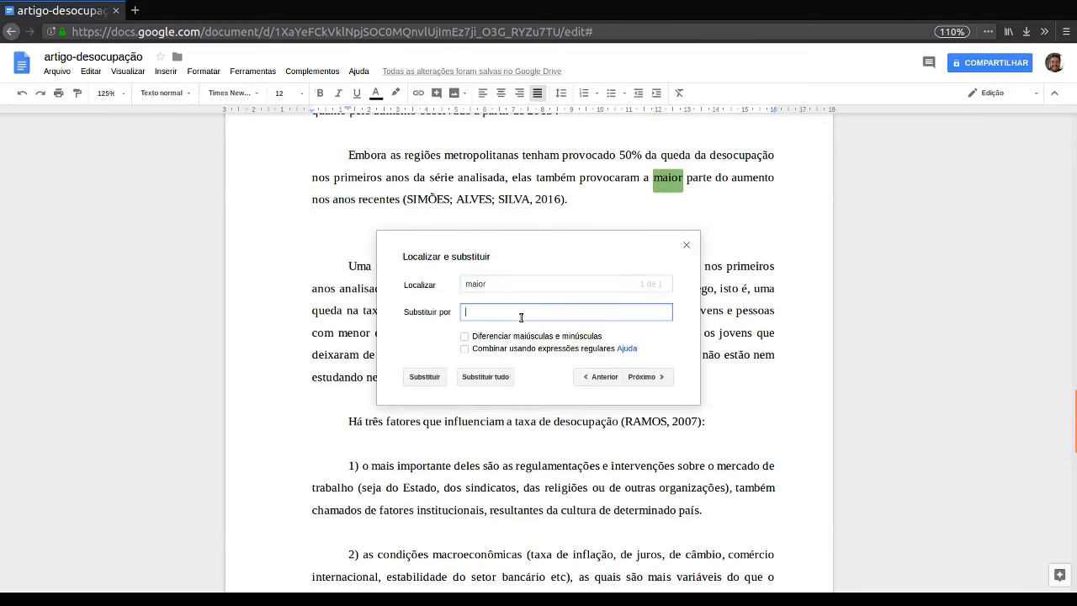
text(menor)
Replace all occurrences of "Brasil" in the document with "nosso país" and close find and replace.
click(538, 284)
double_click(538, 284)
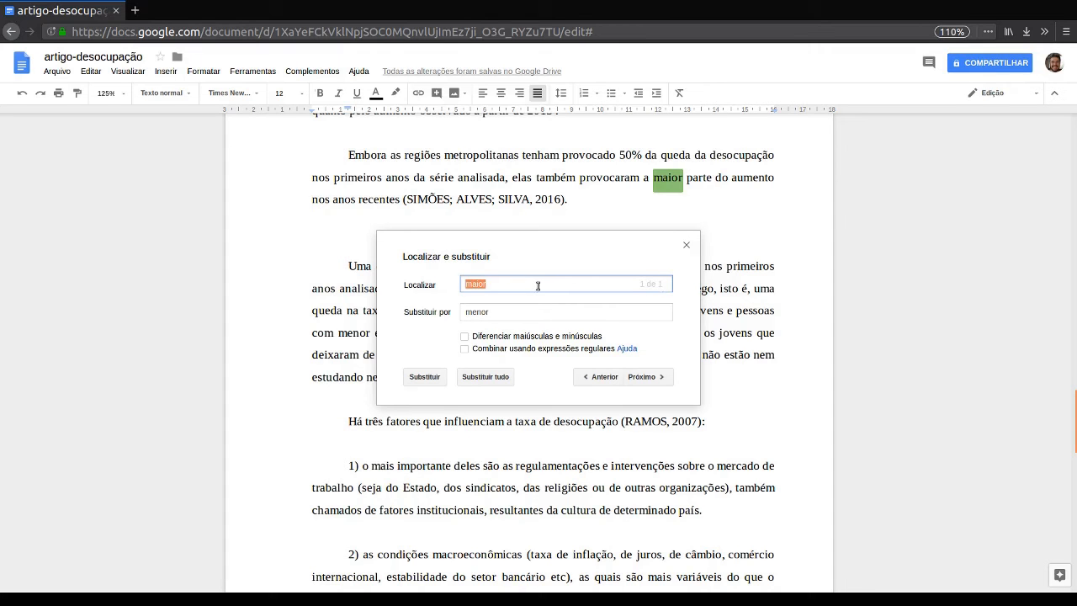
text(Brasil)
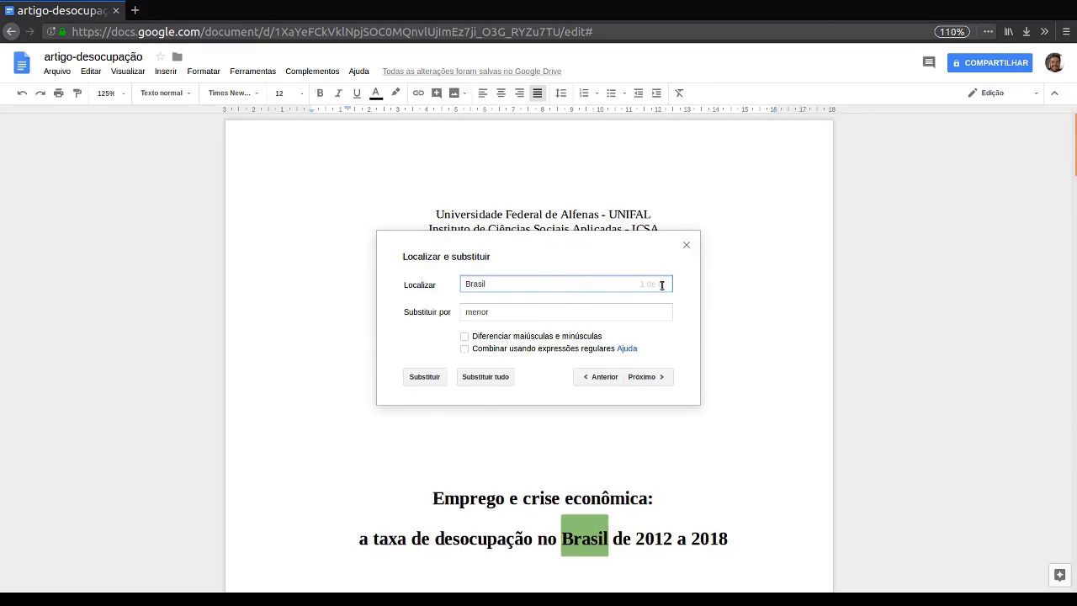
double_click(522, 317)
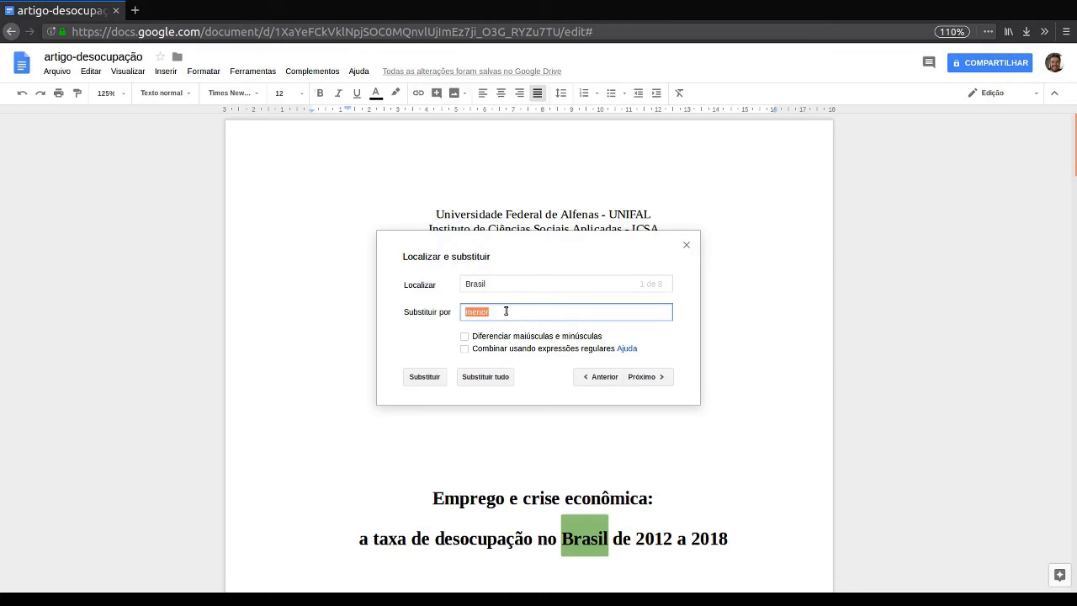
text(nosso país)
click(489, 379)
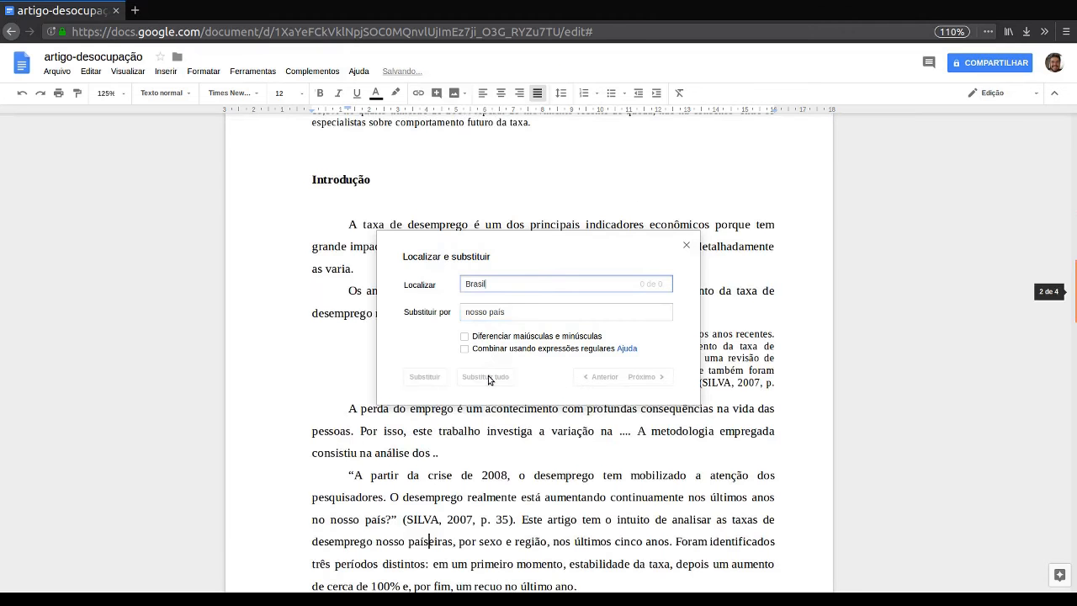
click(686, 246)
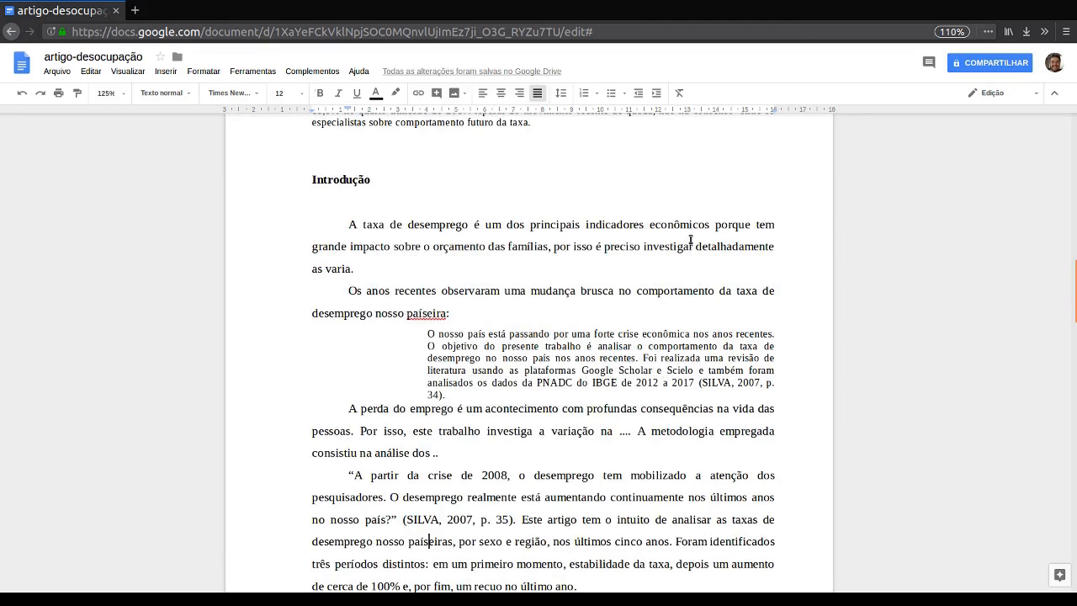
Check the replaced wording in the abstract and cover title, and undo the replacement of "Brasil" throughout the document.
scroll(690, 240, up, 2)
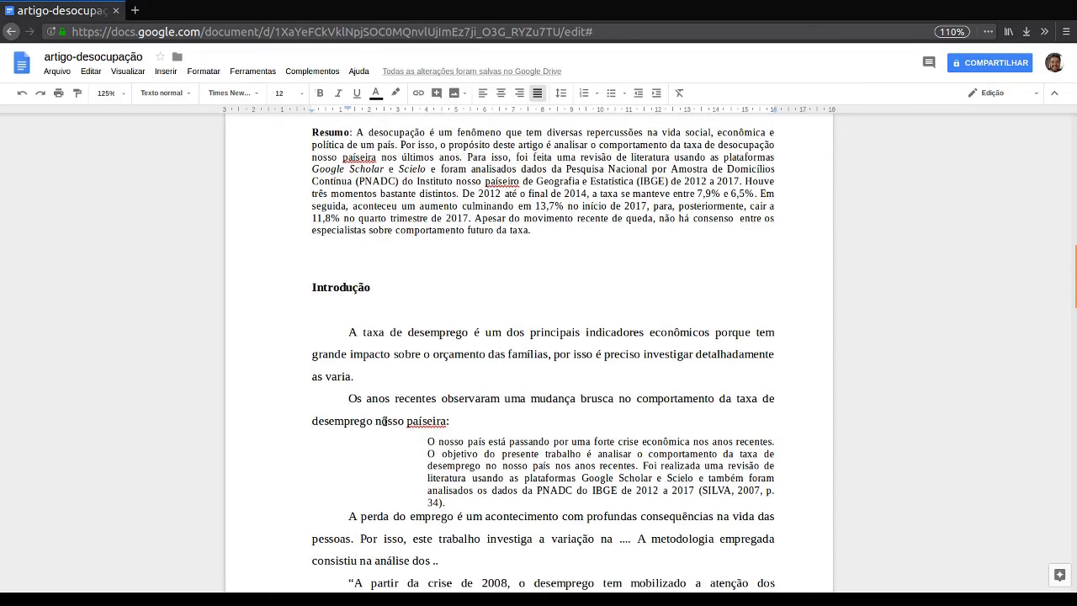
scroll(446, 425, up, 15)
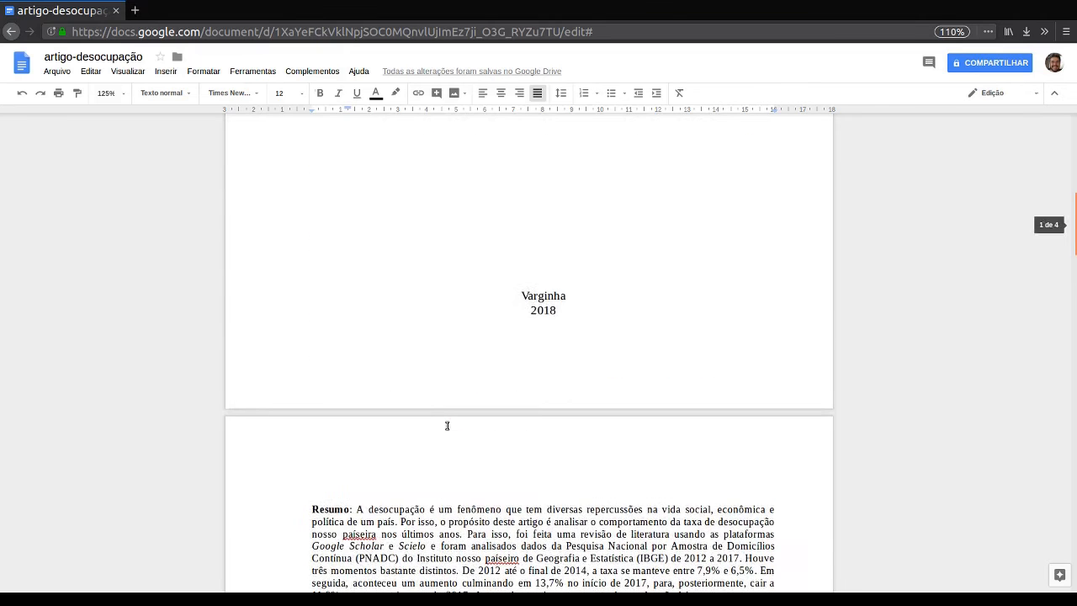
scroll(446, 425, down, 1)
scroll(446, 424, down, 3)
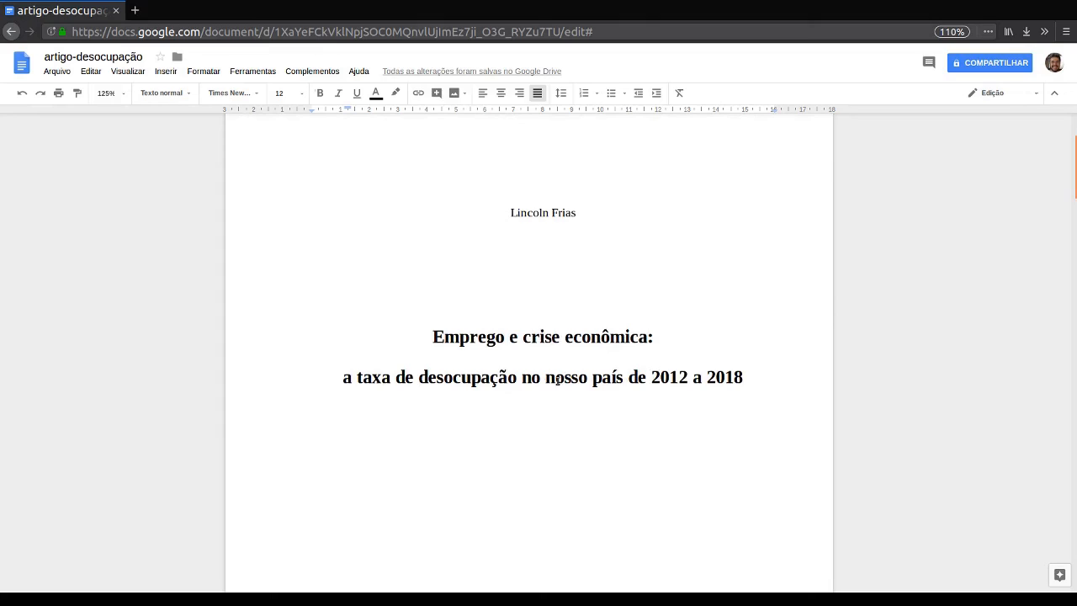
scroll(572, 370, down, 20)
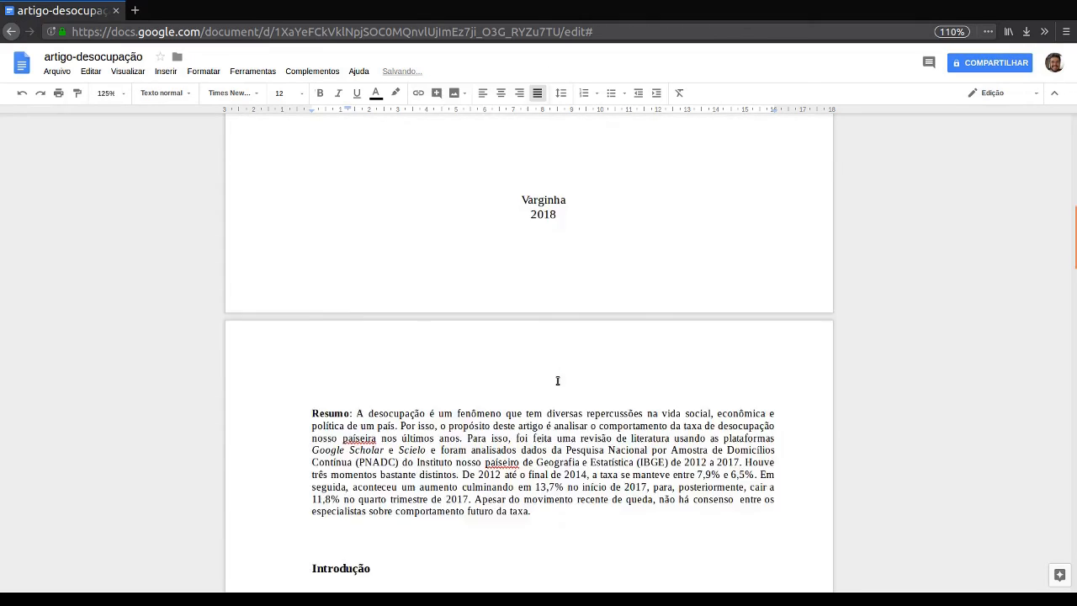
scroll(591, 362, up, 1)
scroll(592, 362, up, 20)
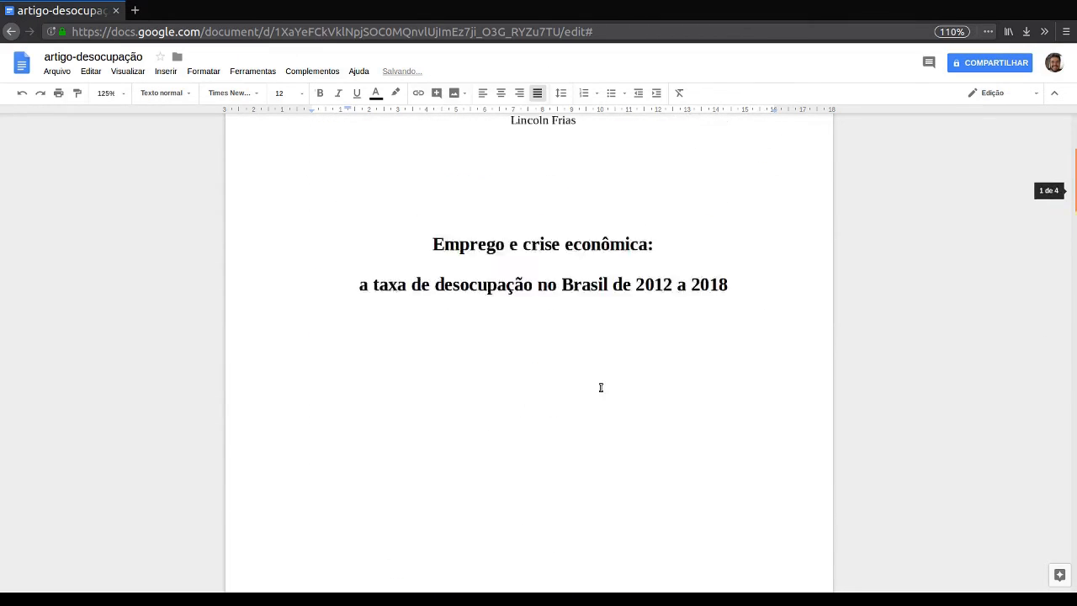
scroll(581, 542, down, 4)
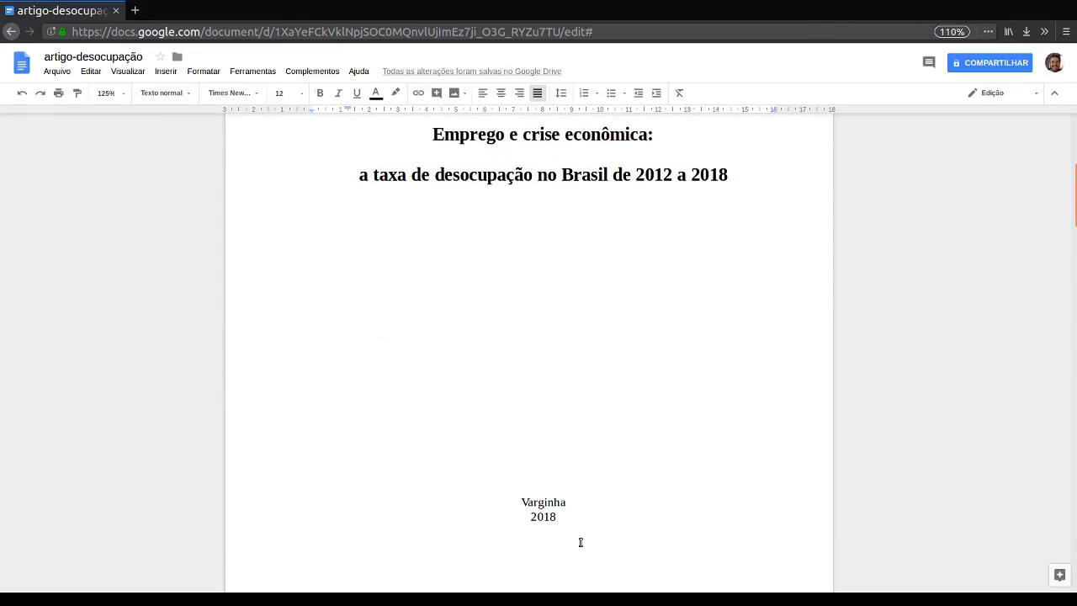
Search for "Brasil" with case matching on, and with a trailing space and case matching off, without replacing anything.
key(ctrl+h)
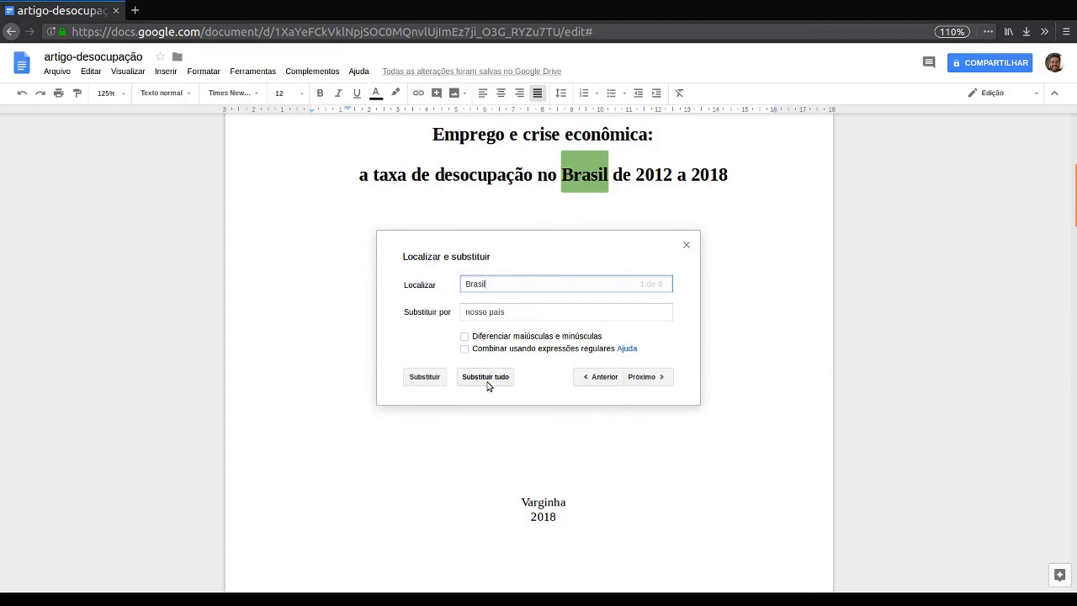
click(648, 377)
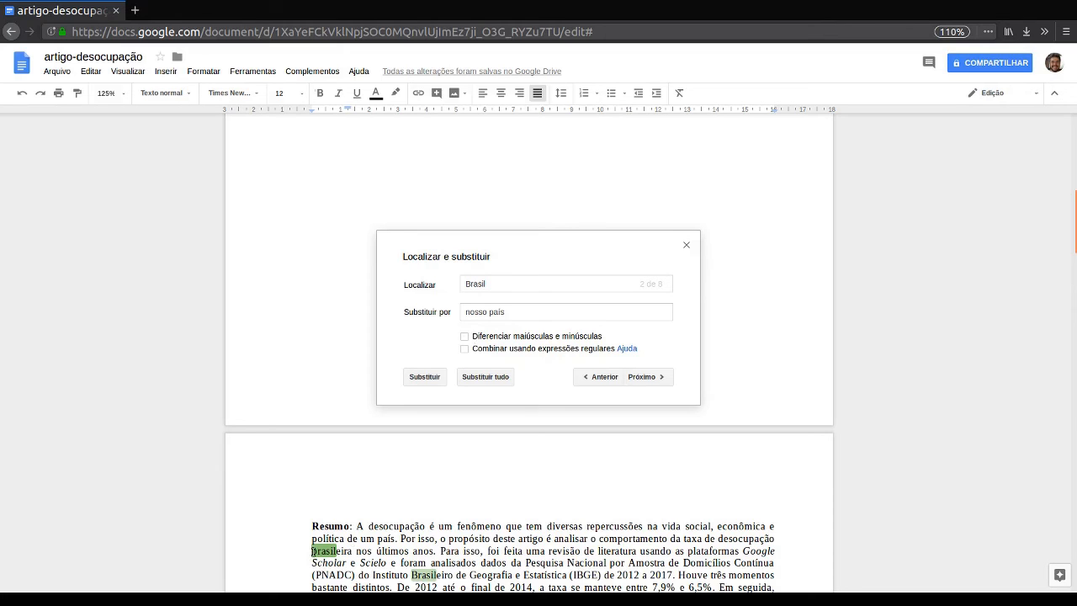
click(464, 336)
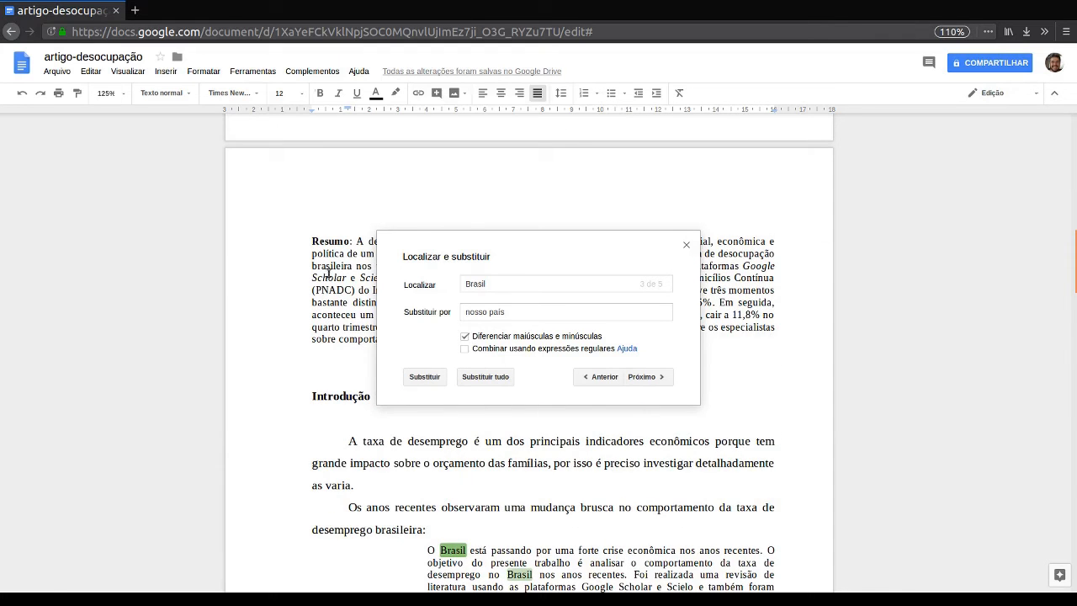
click(465, 336)
click(495, 284)
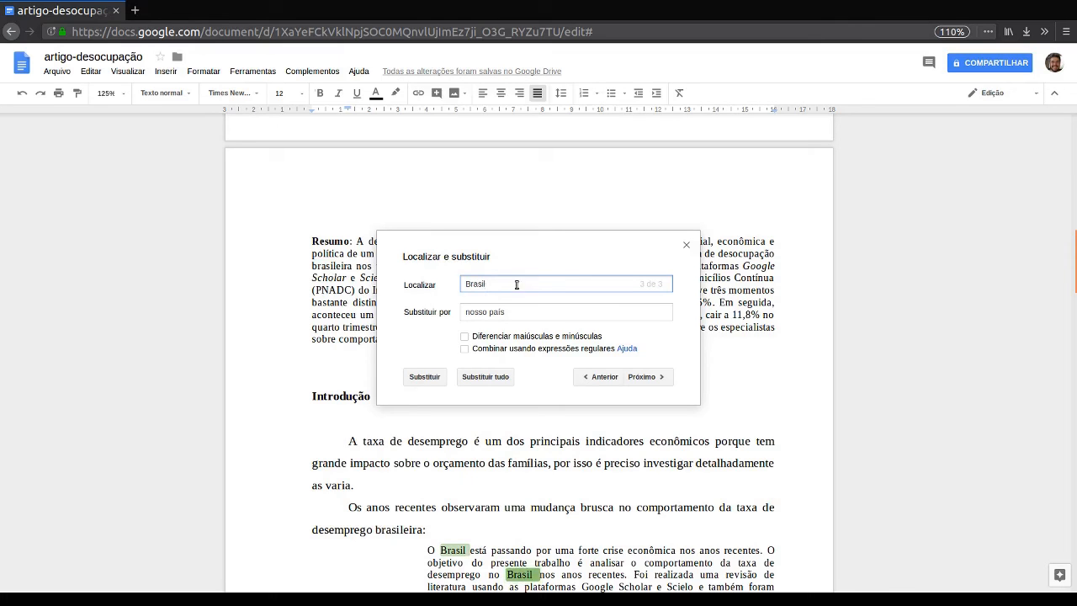
click(686, 247)
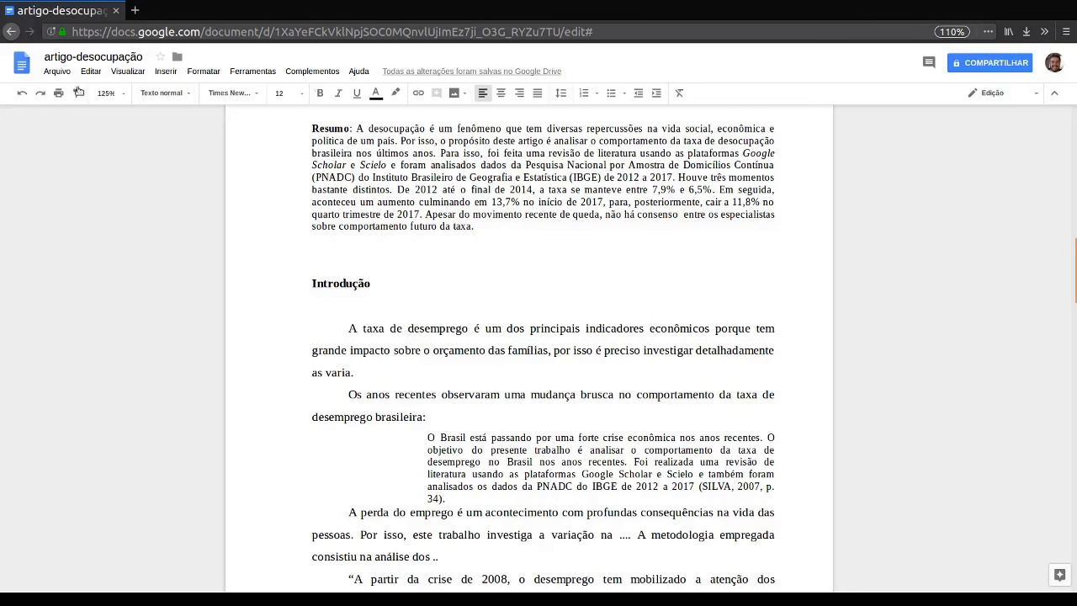
click(166, 72)
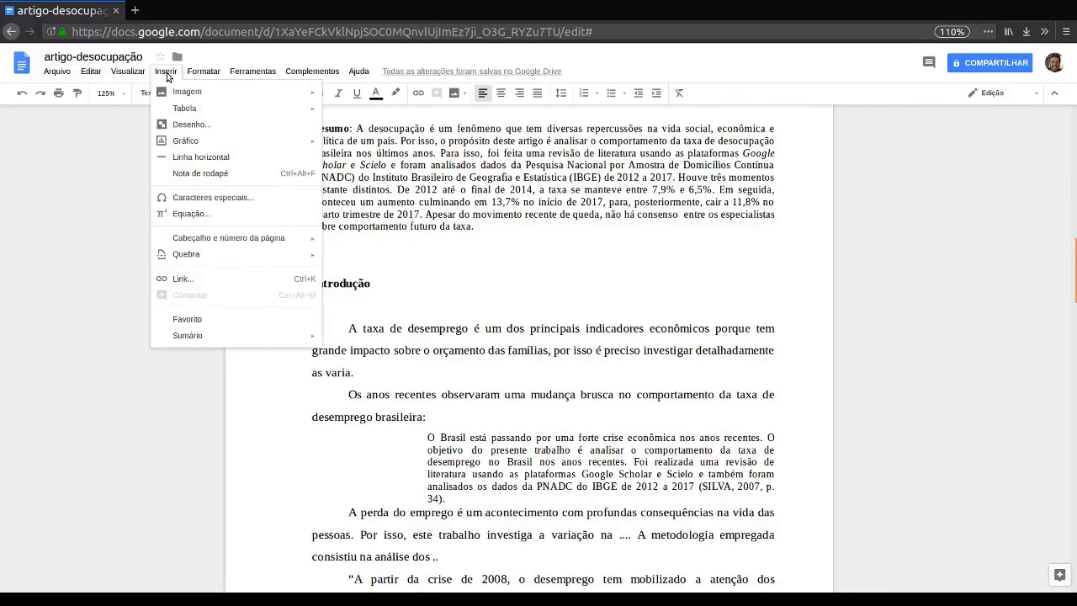
mouse_move(177, 93)
mouse_move(301, 242)
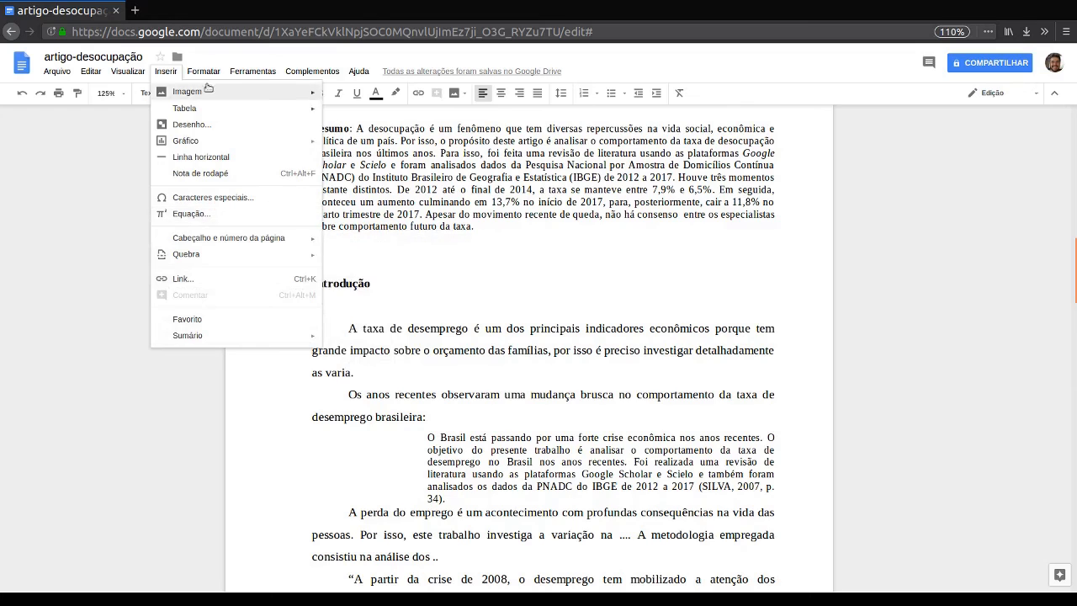
mouse_move(209, 75)
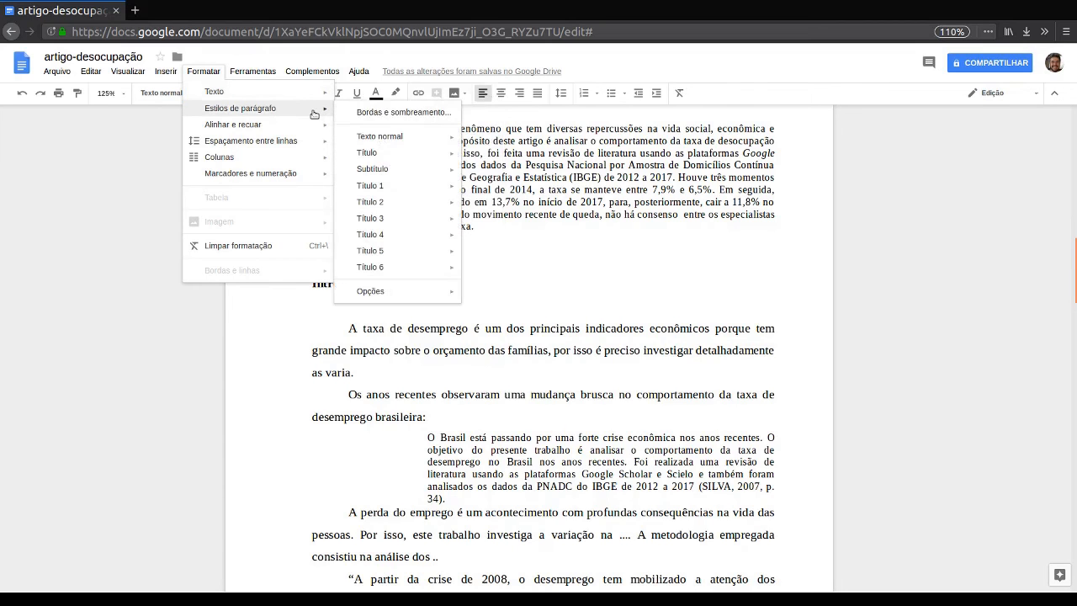
mouse_move(325, 124)
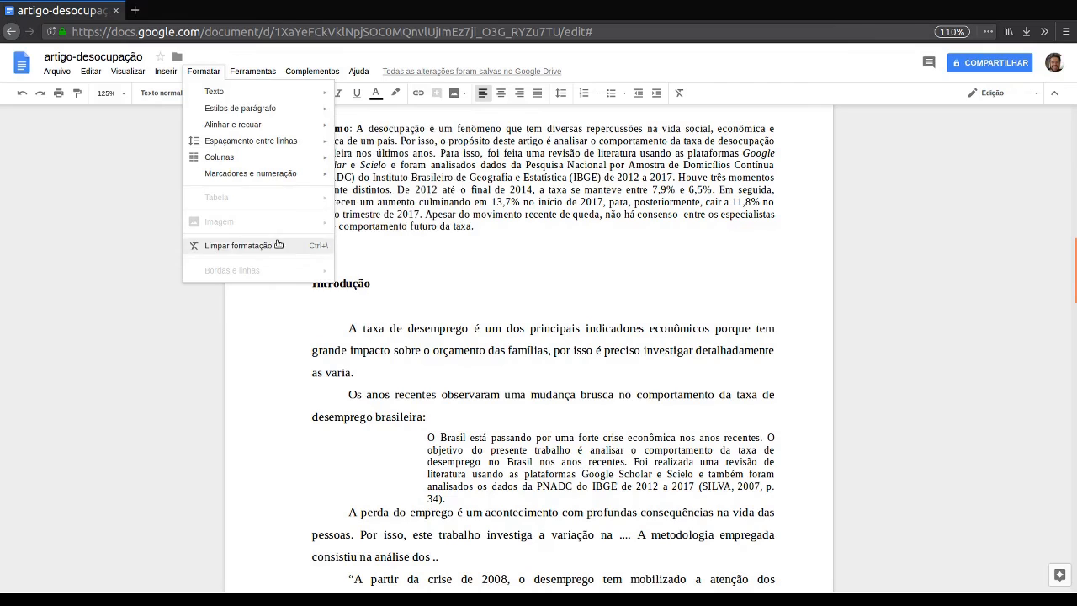
mouse_move(256, 72)
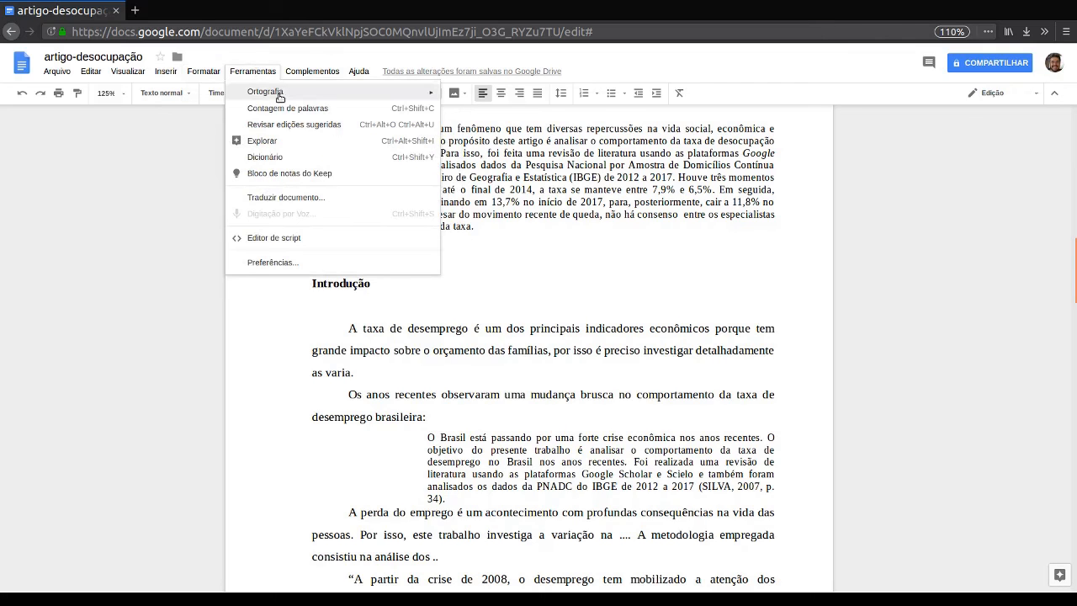
mouse_move(279, 97)
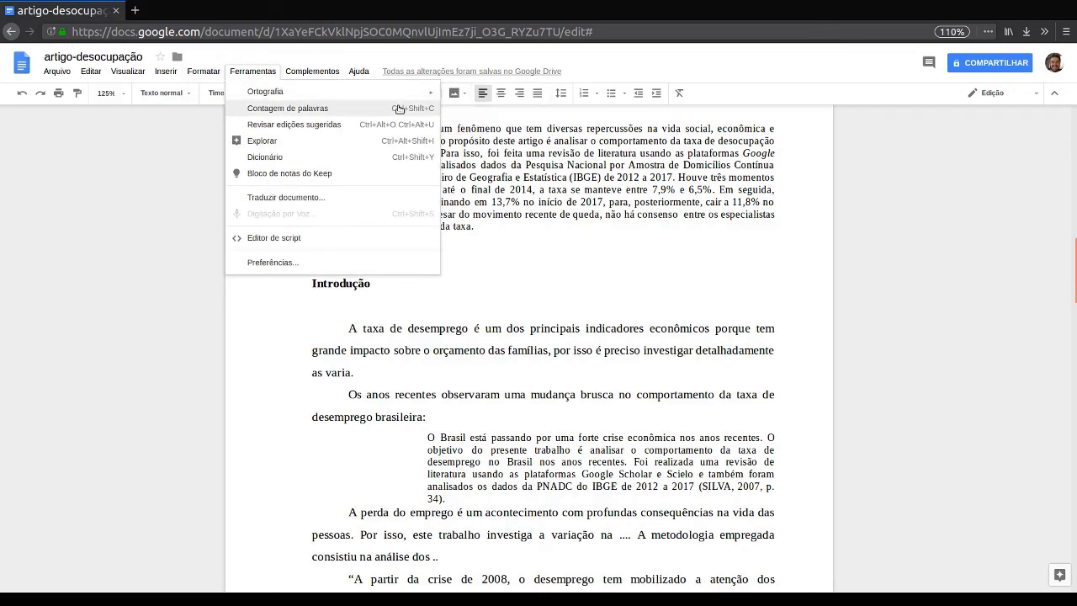
click(635, 163)
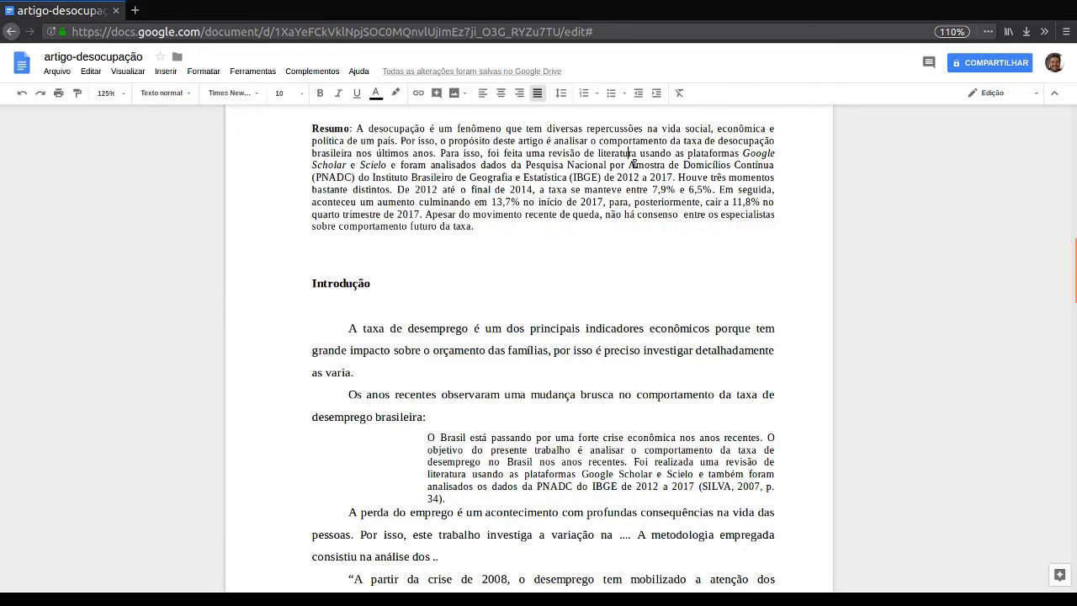
Introduce spelling errors in the abstract by changing "literatura" to "literaura" and "posteriormente" to "psteriormente".
key(Delete)
key(Down)
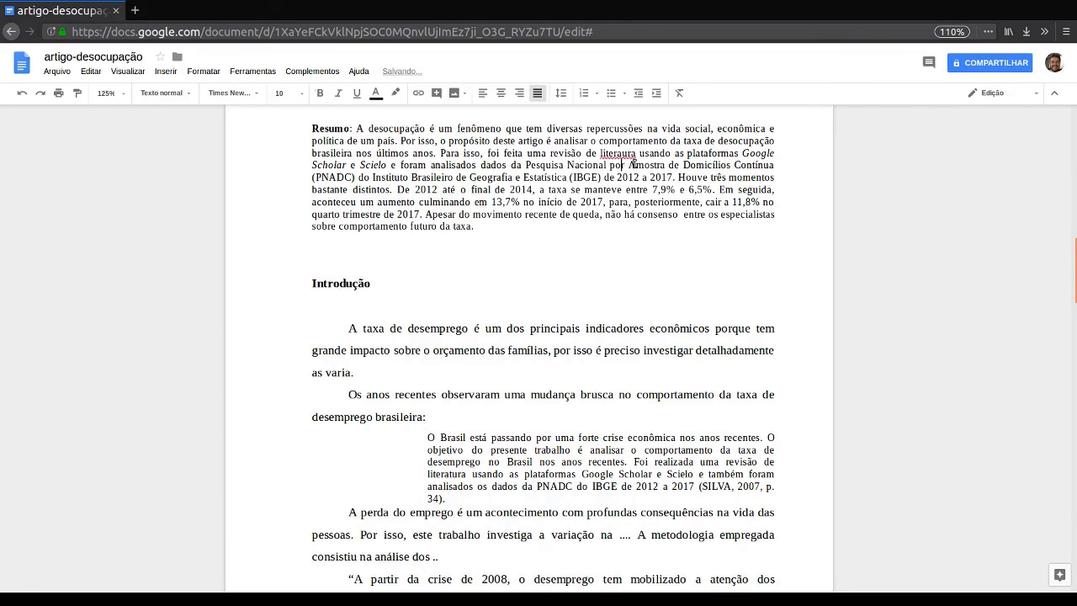
key(Down)
key(Down)
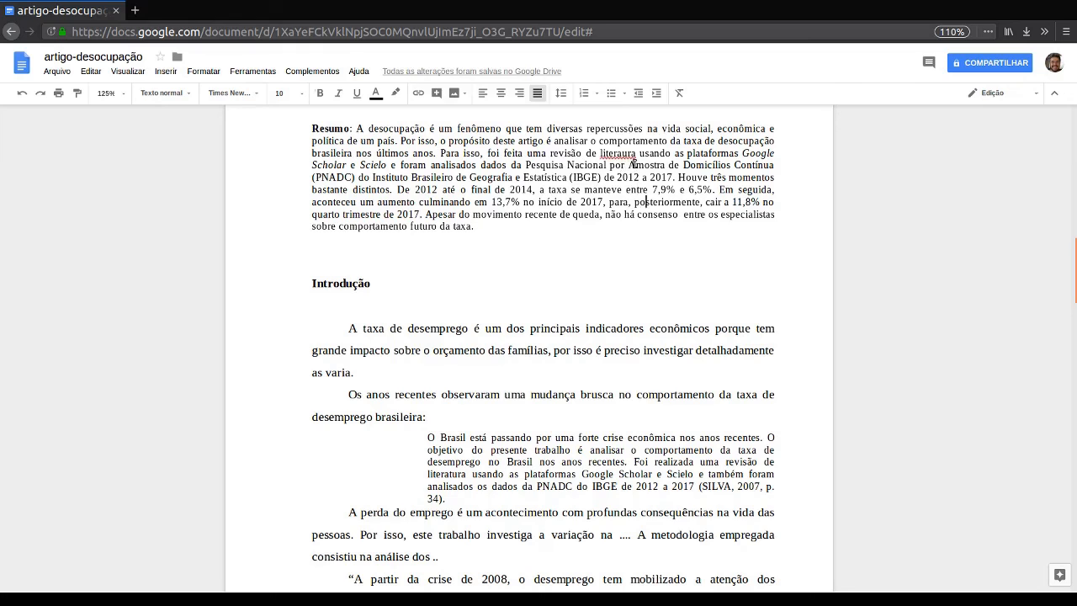
key(BackSpace)
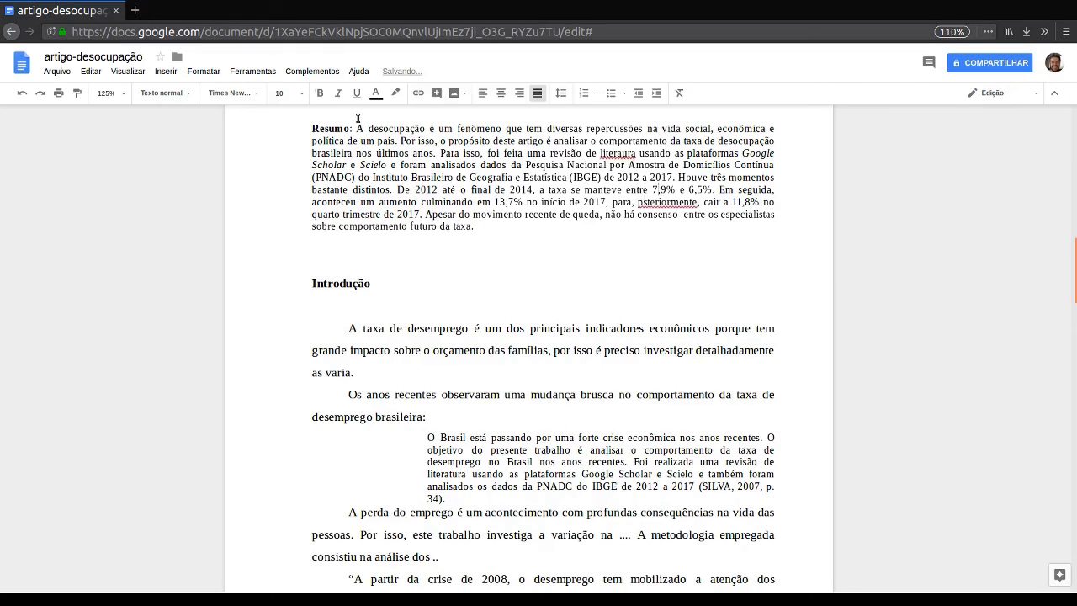
Run the spelling check and accept the corrections "posteriormente" and "literatura" in the abstract.
click(253, 71)
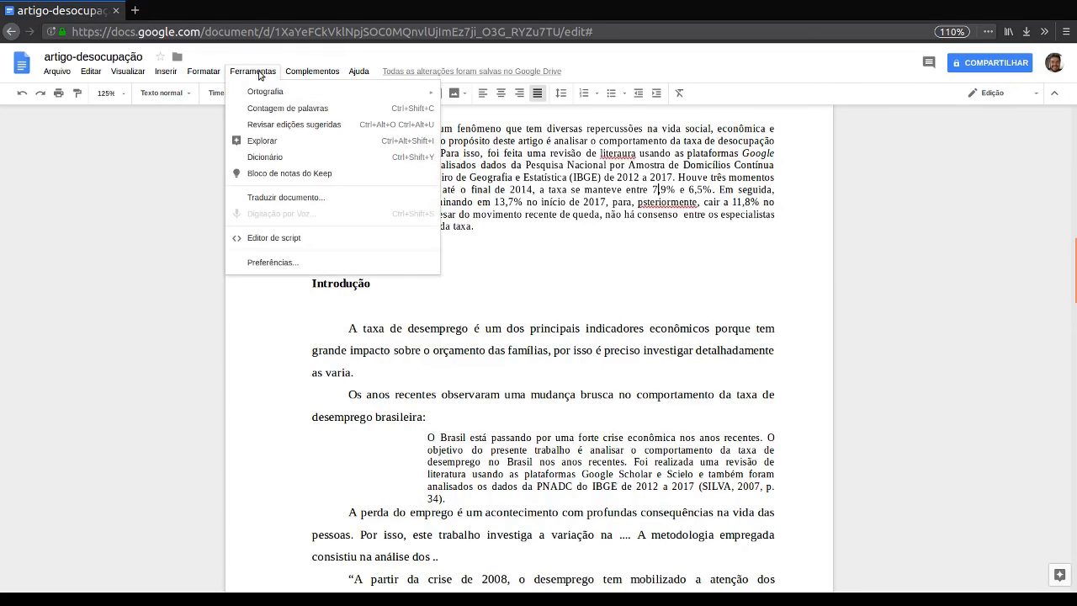
mouse_move(415, 97)
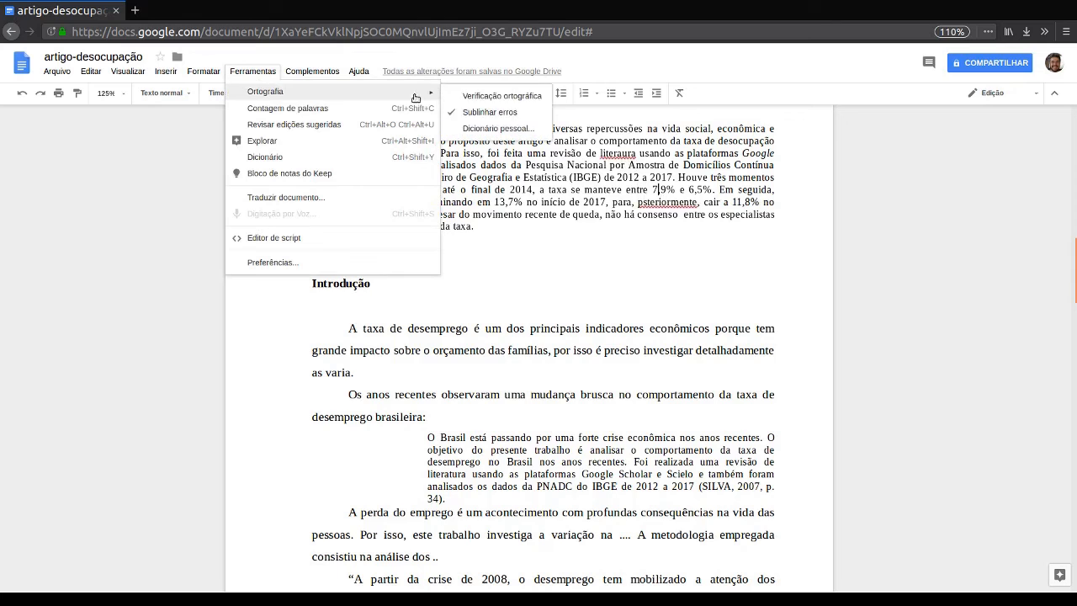
click(484, 96)
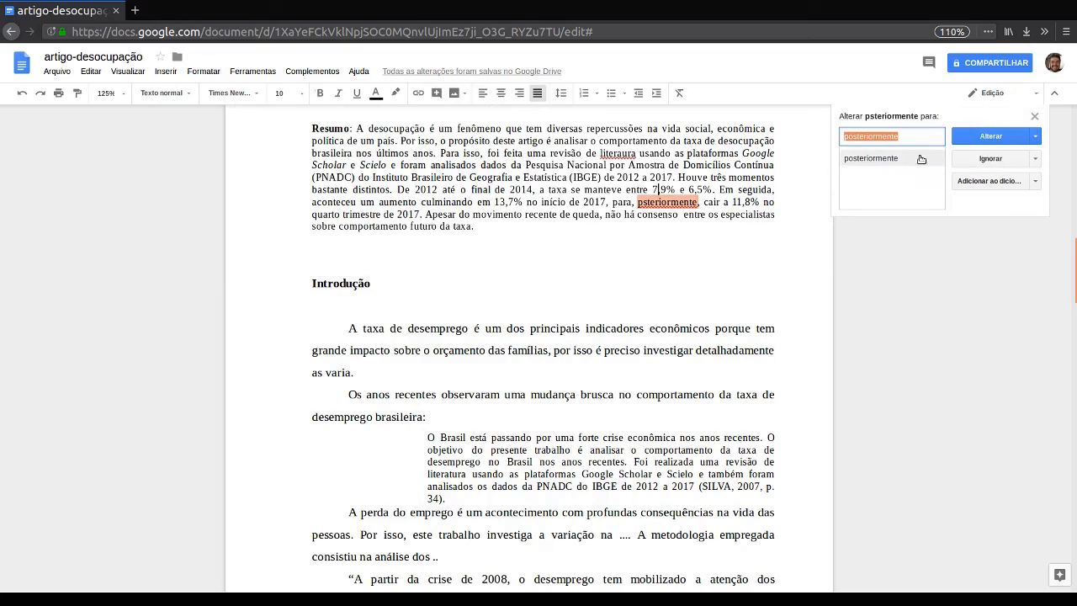
click(974, 138)
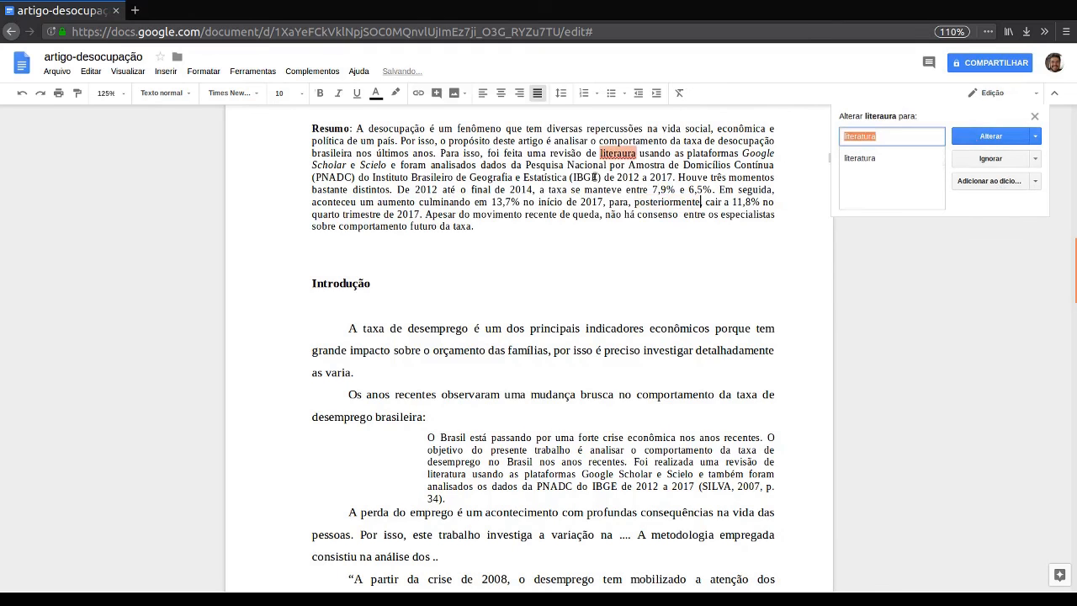
click(989, 136)
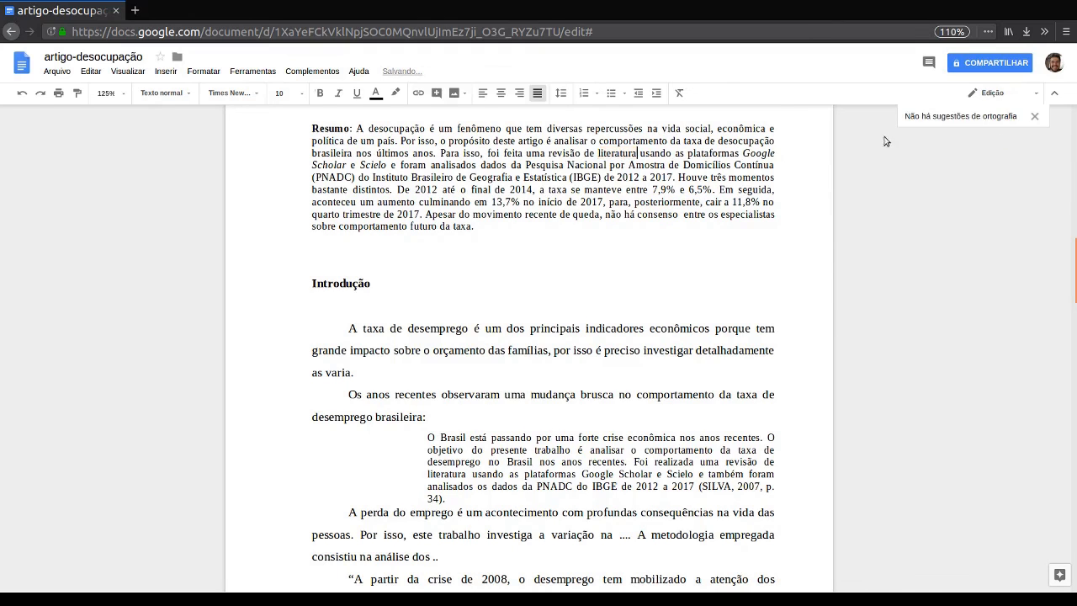
Check the word count of the whole document and close the count.
click(252, 77)
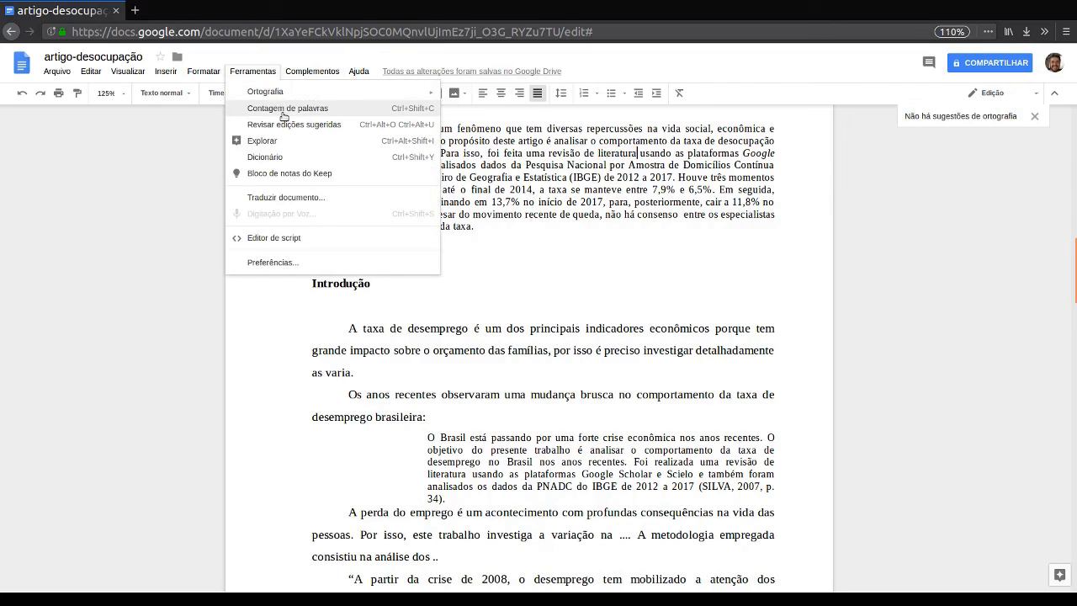
key(Escape)
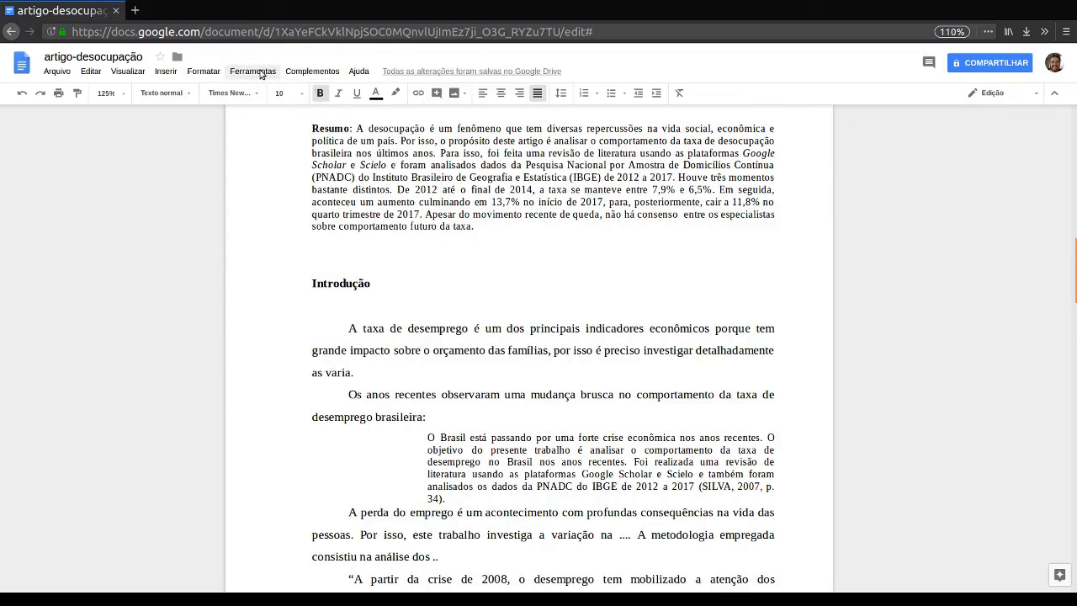
click(261, 75)
click(297, 110)
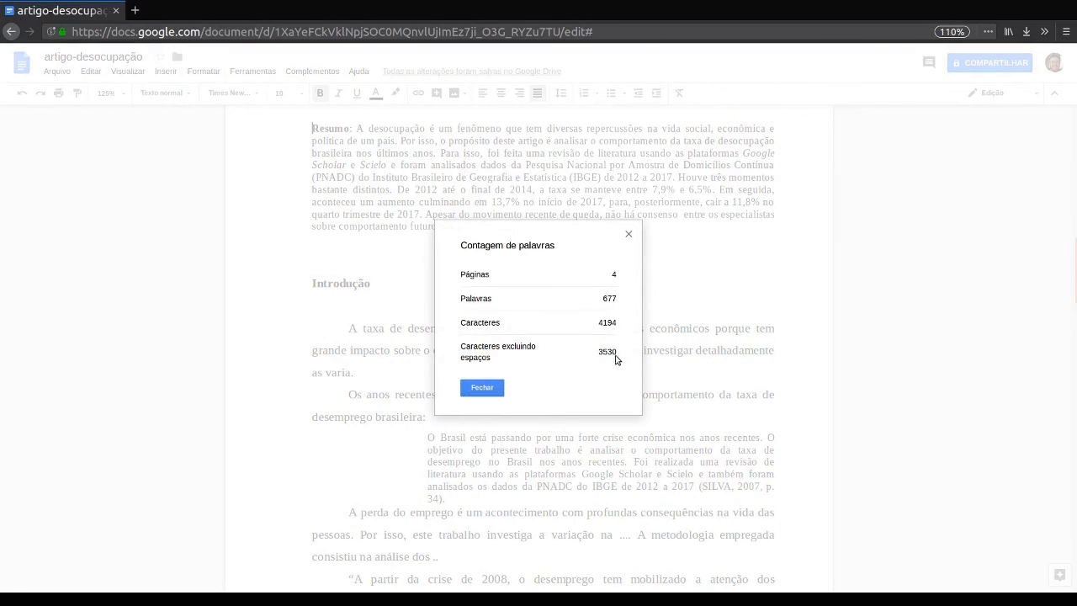
click(628, 236)
Check the word count of only the abstract text after the "Resumo" label and close the count.
click(357, 128)
key(ctrl+shift+Down)
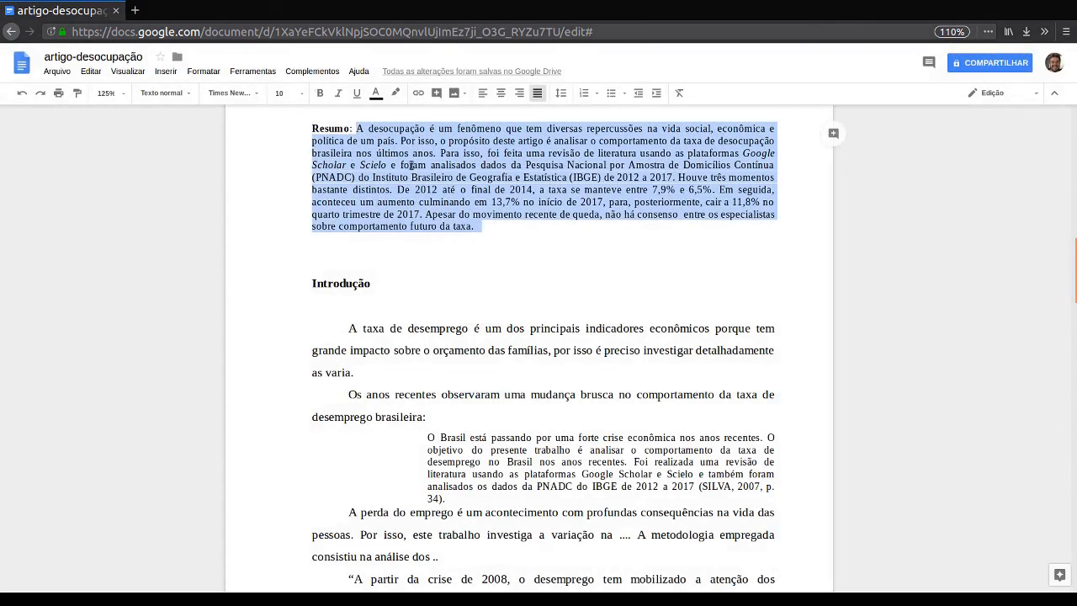
click(252, 72)
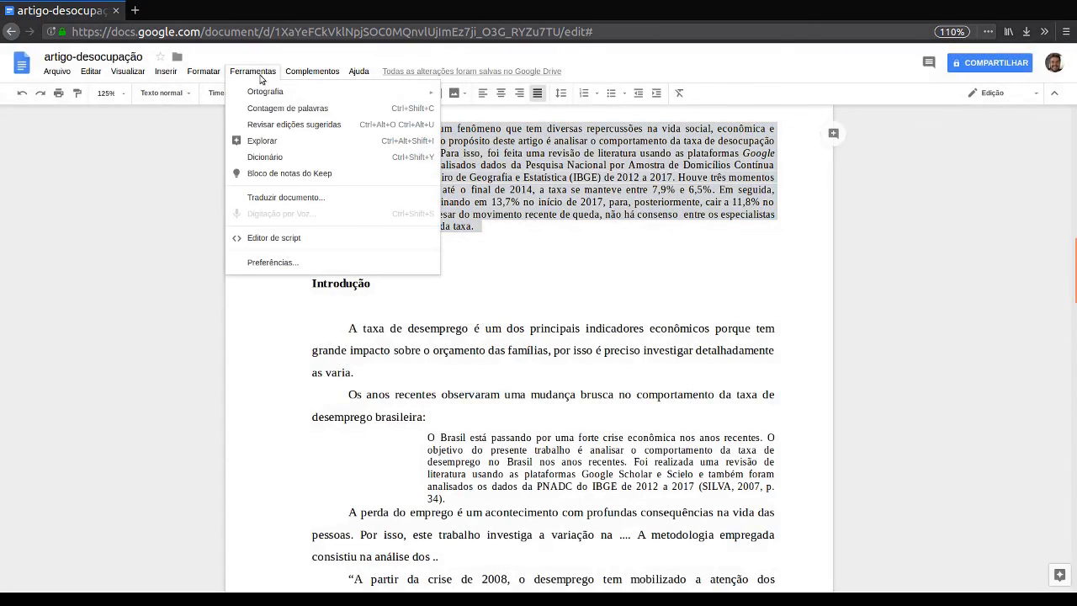
click(325, 109)
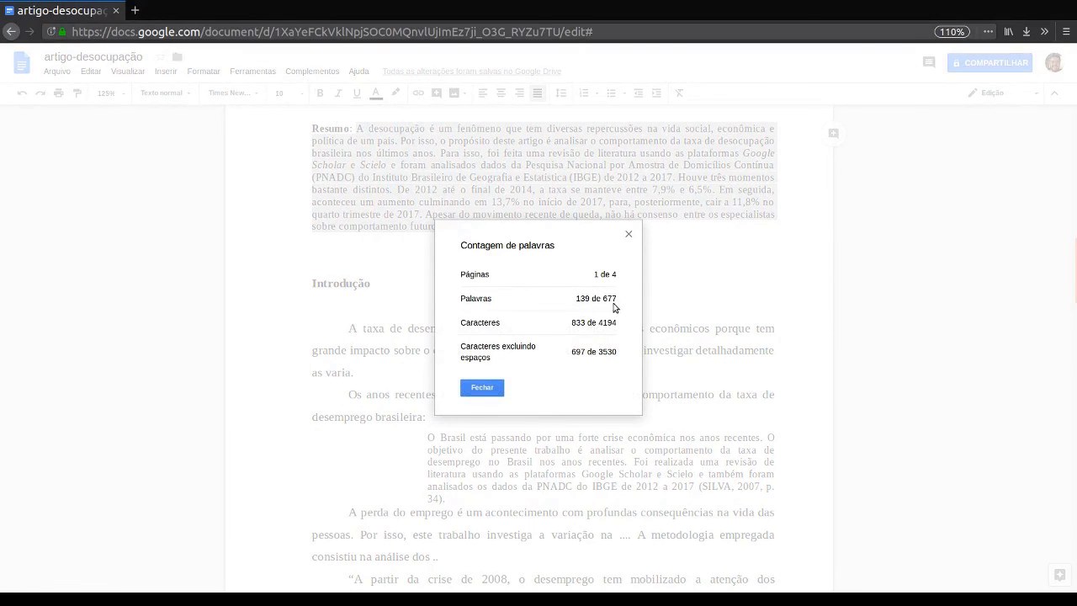
click(628, 235)
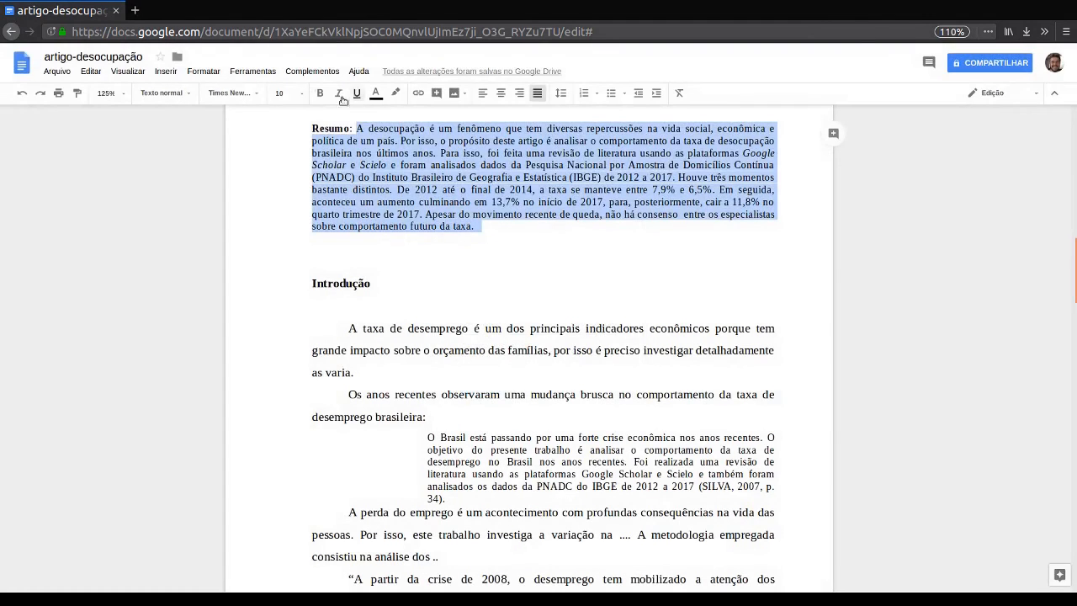
Review the full list of automatic substitutions in the preferences and leave without changing anything.
click(253, 71)
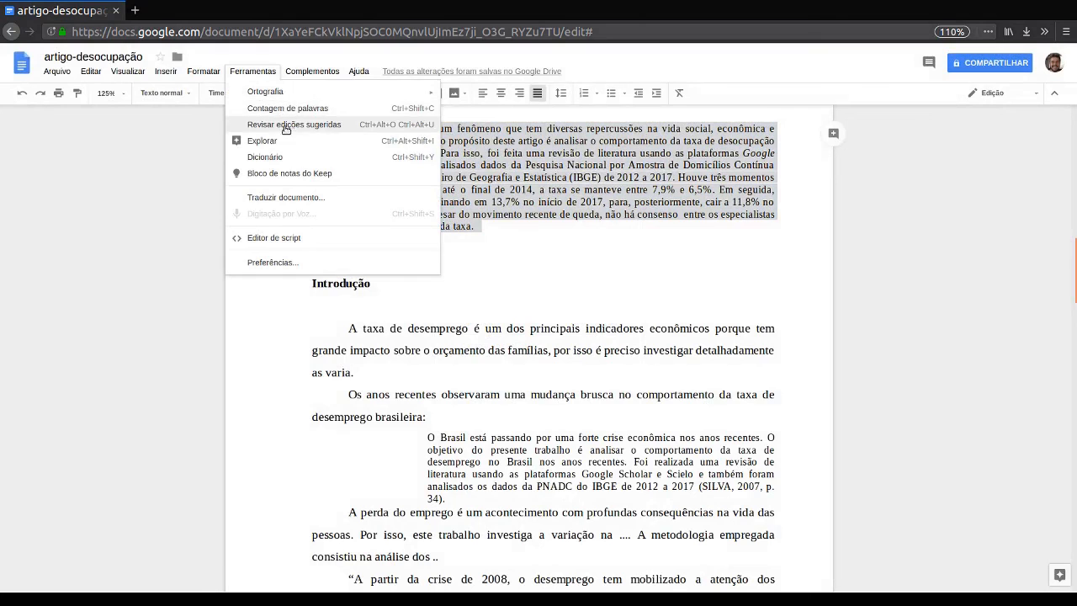
click(298, 265)
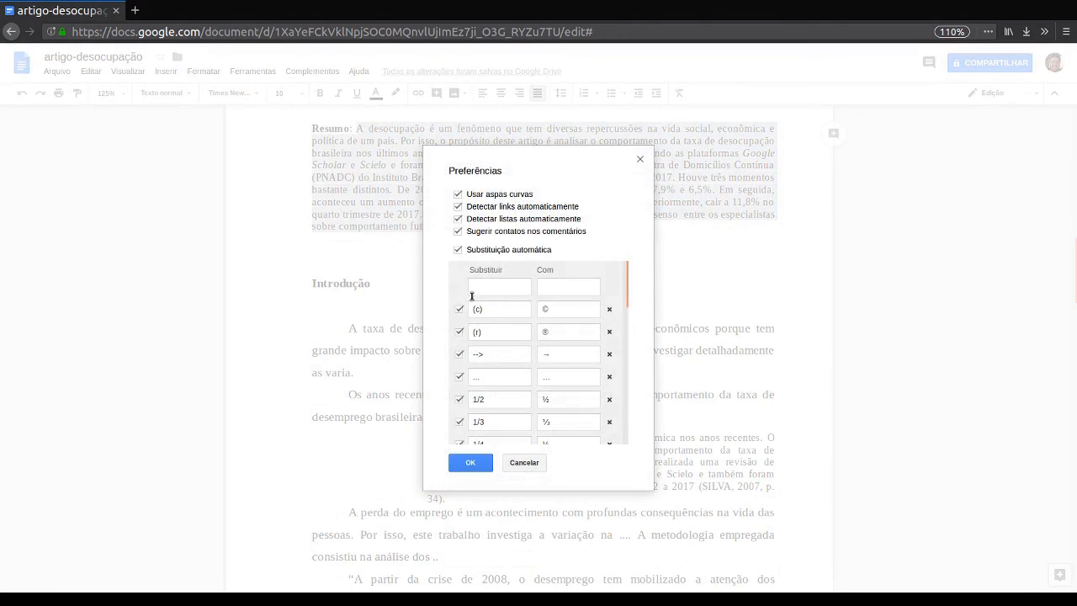
scroll(488, 377, down, 3)
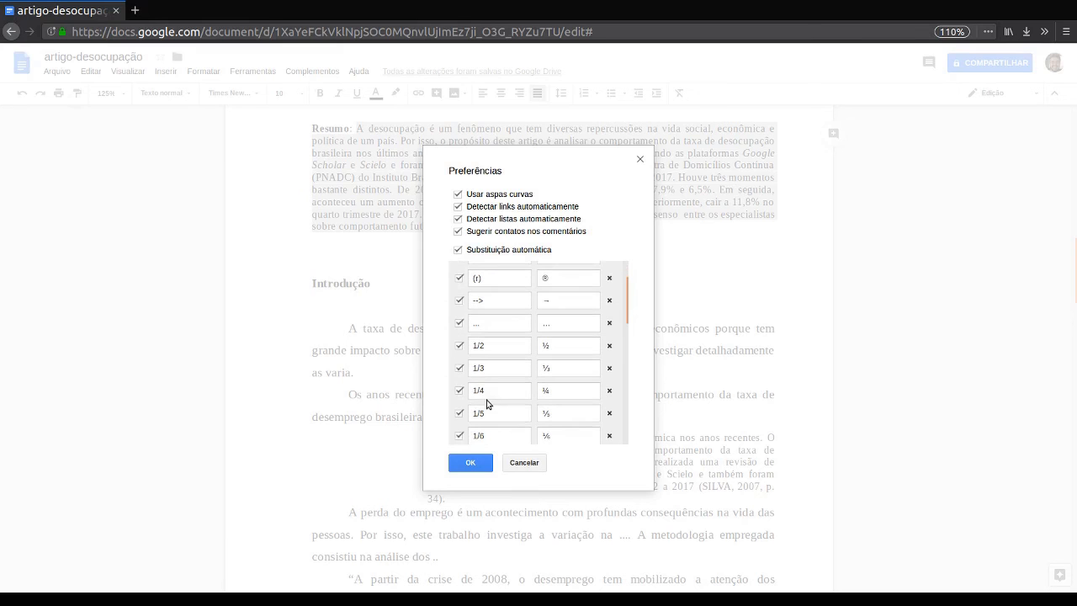
scroll(487, 400, down, 5)
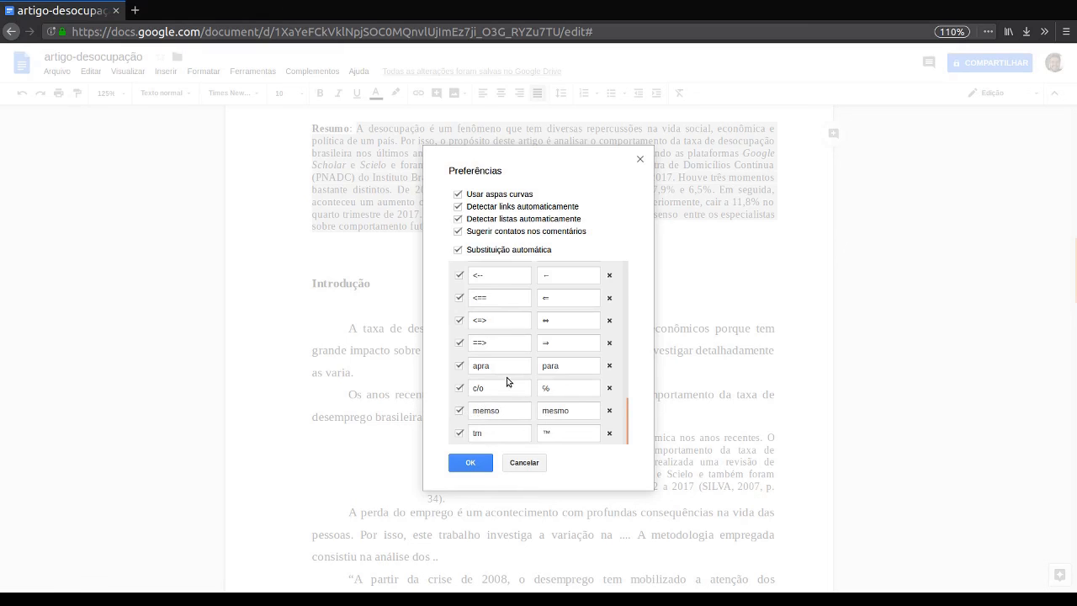
scroll(506, 376, up, 10)
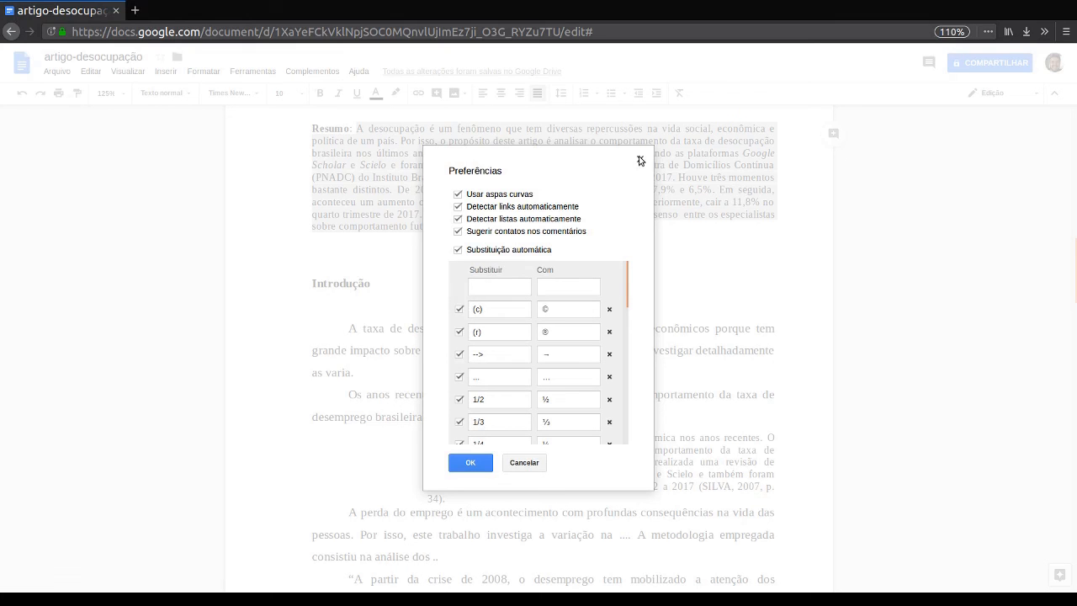
click(524, 463)
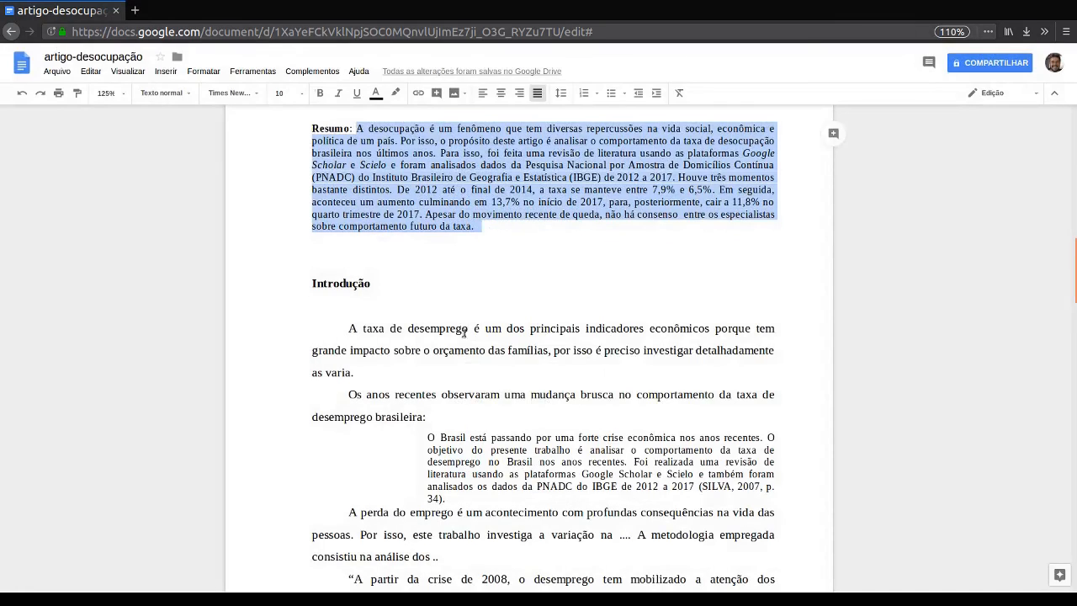
Test automatic substitution by entering "apra" on the blank line above the Introdução heading, and delete the test word.
click(366, 257)
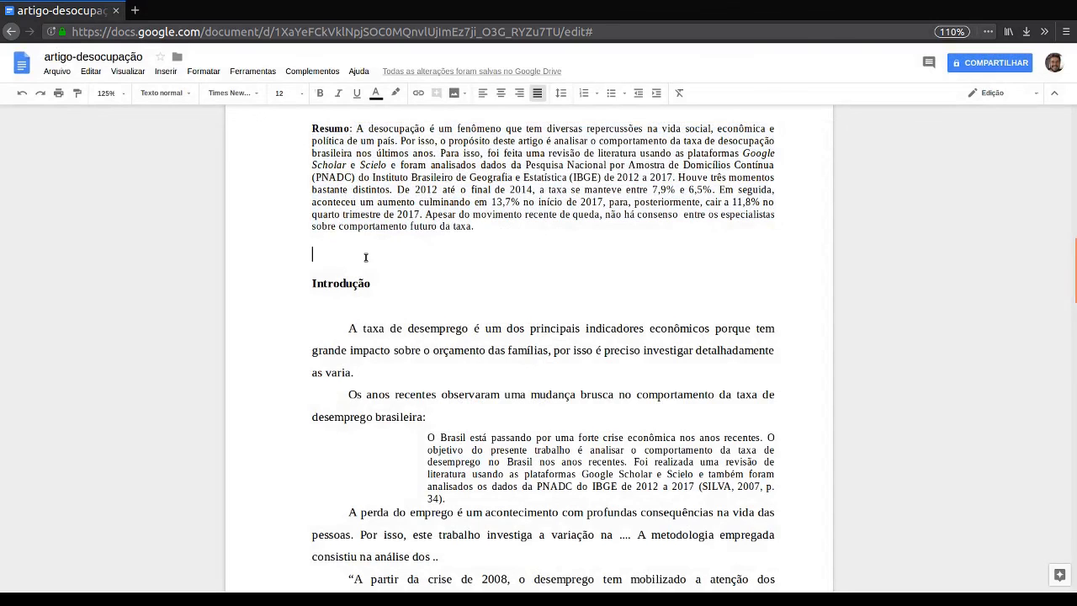
text(apra)
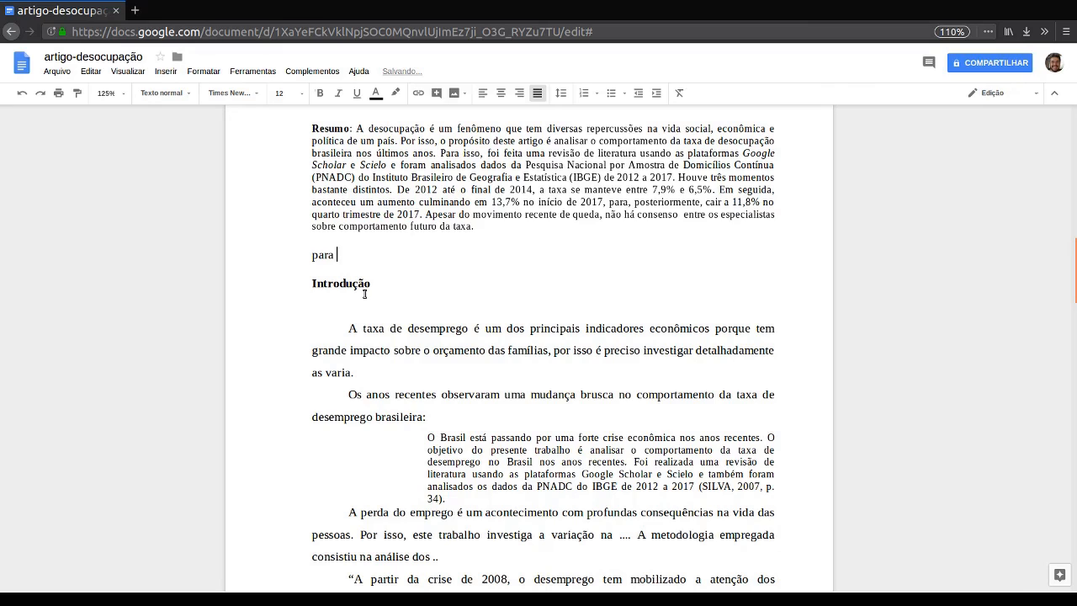
key(BackSpace)
key(BackSpace)
key(BackSpace)
key(BackSpace)
key(BackSpace)
Look through the list of keyboard shortcuts, including those for paragraph formatting, and close it.
click(252, 72)
mouse_move(296, 73)
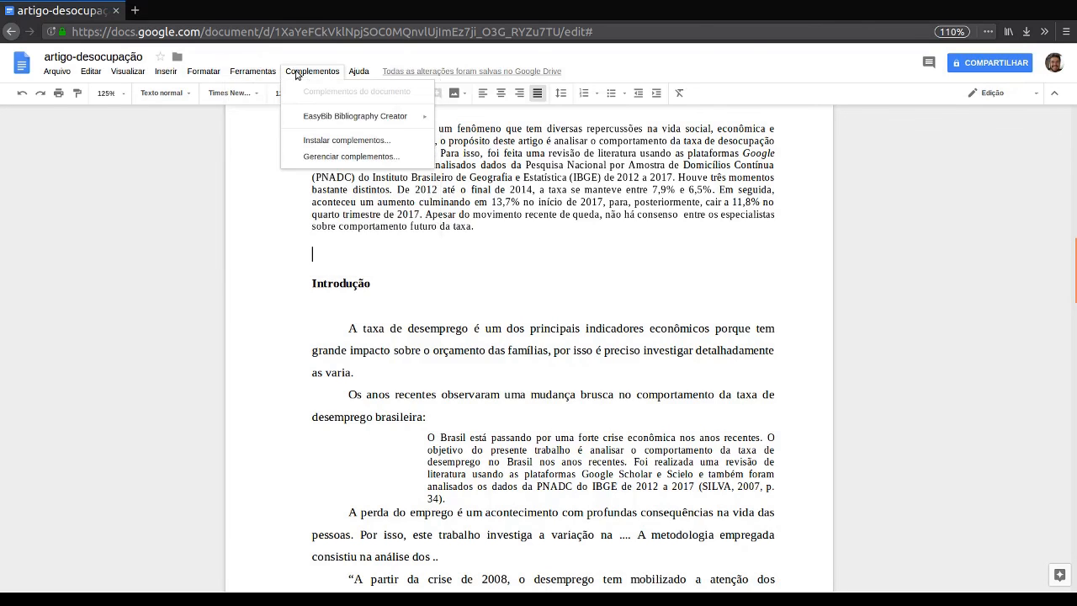
mouse_move(251, 75)
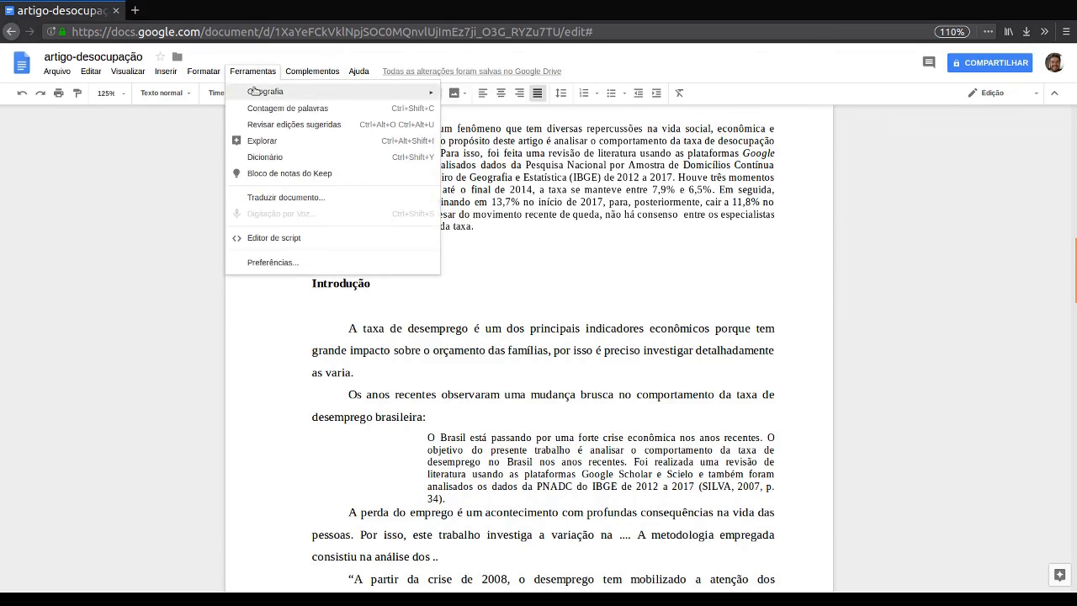
mouse_move(360, 74)
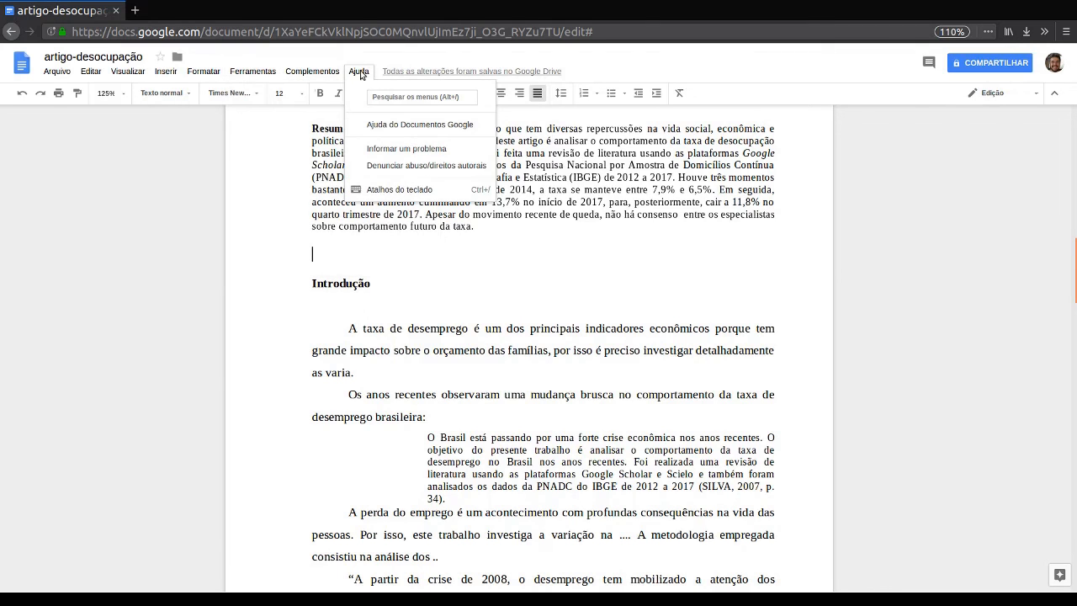
click(412, 190)
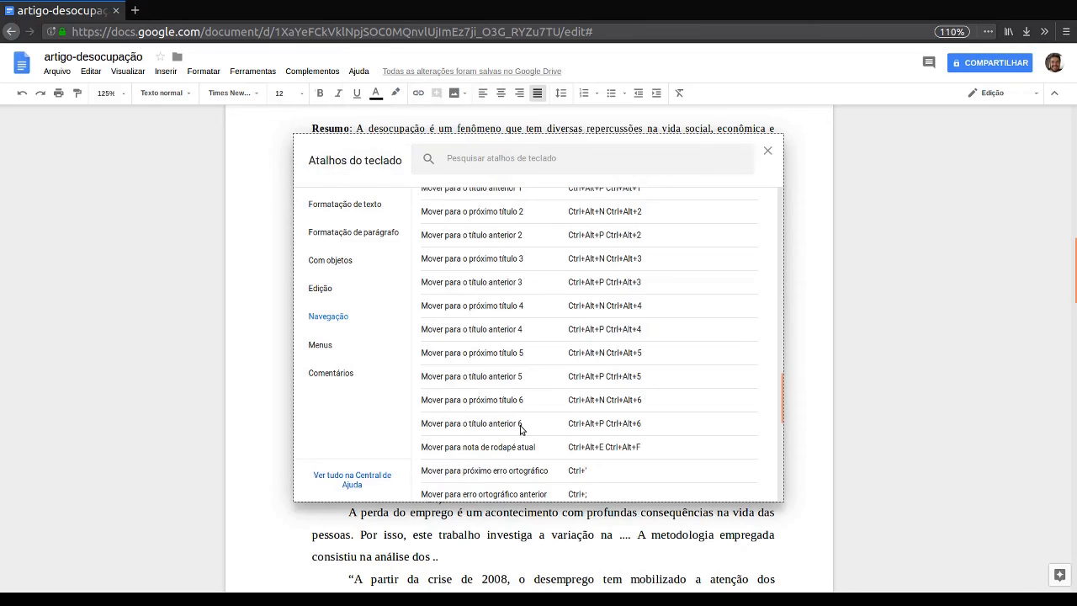
scroll(520, 429, down, 8)
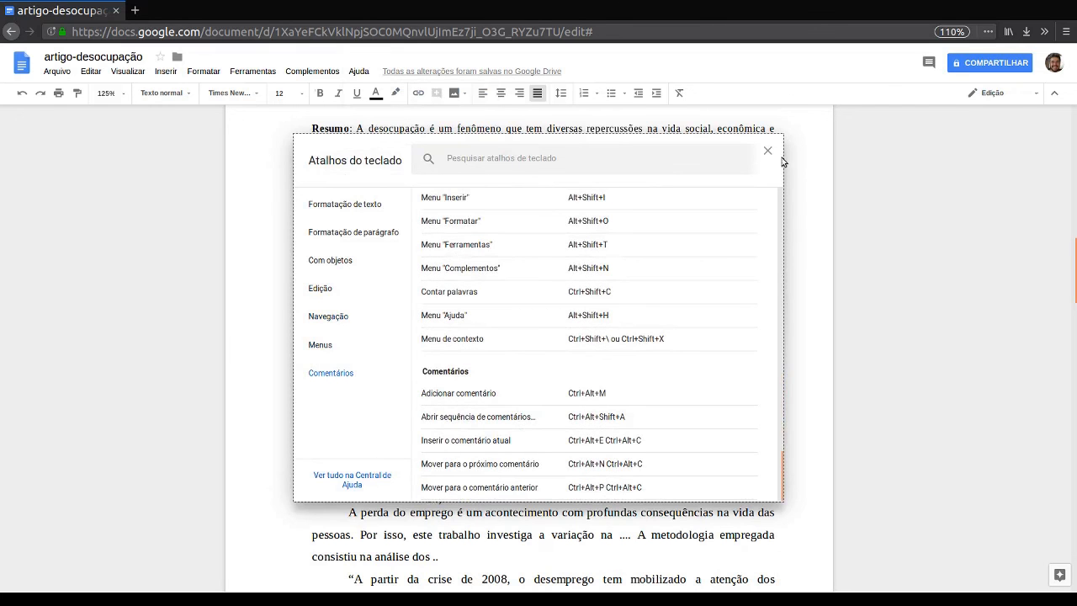
click(375, 233)
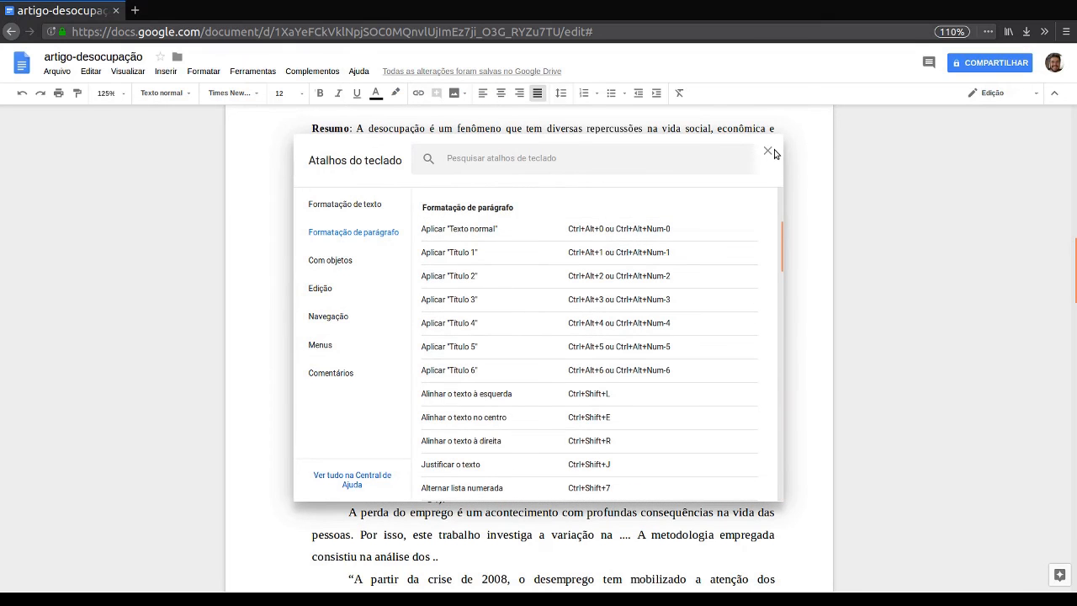
click(767, 152)
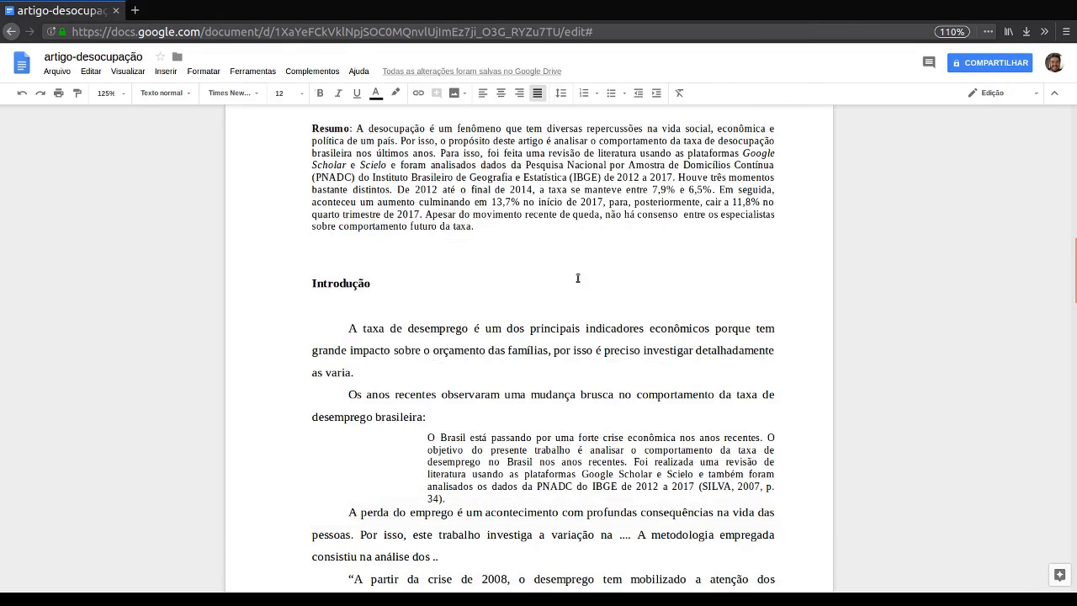